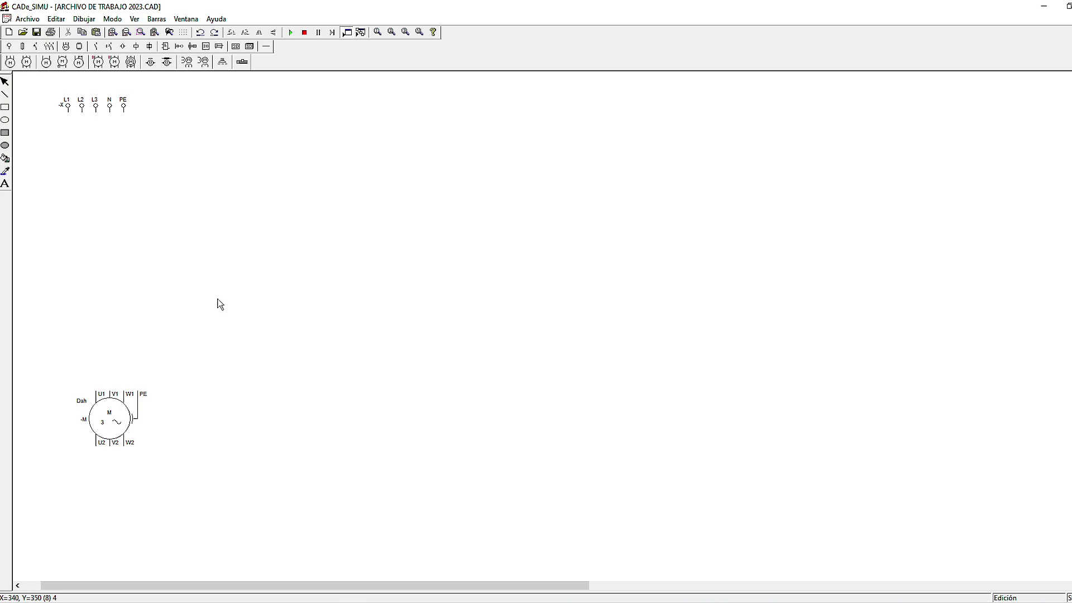
# Step: Try to import a bitmap image into the drawing
pyautogui.click(23, 20)
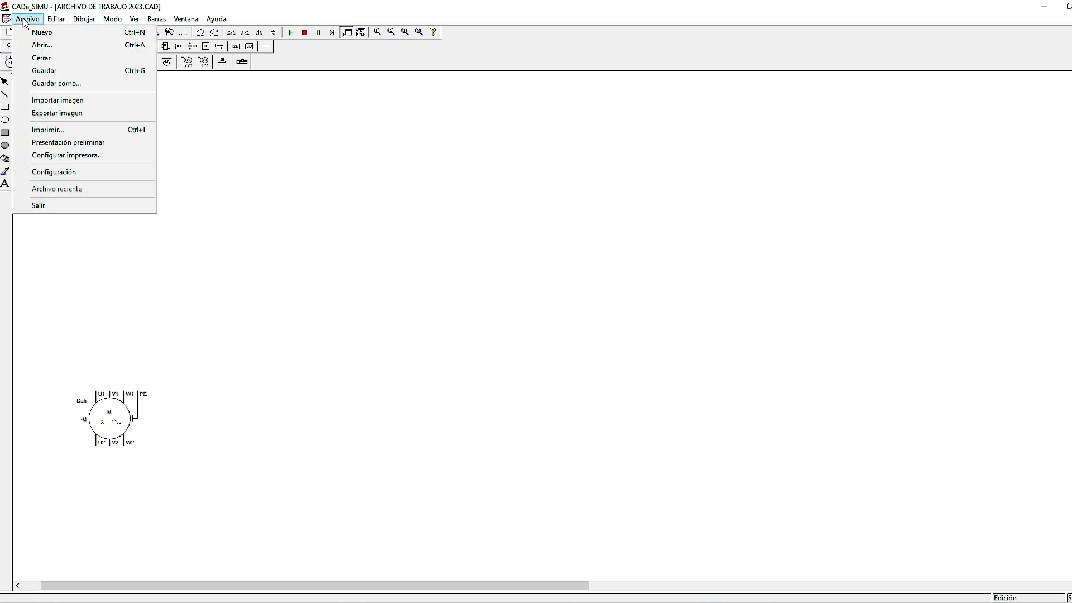
pyautogui.click(59, 99)
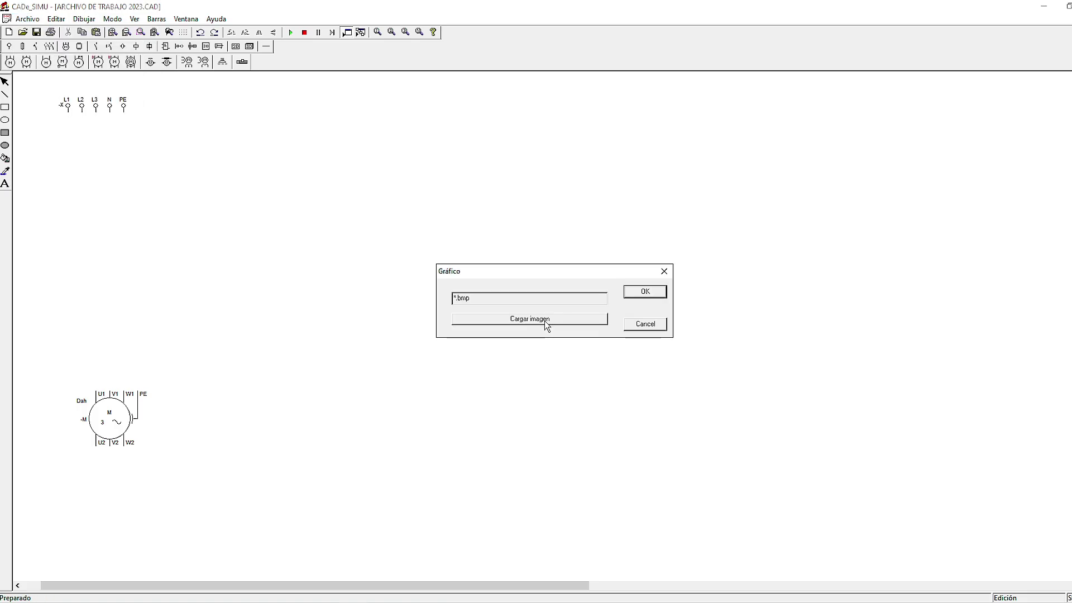
pyautogui.click(541, 320)
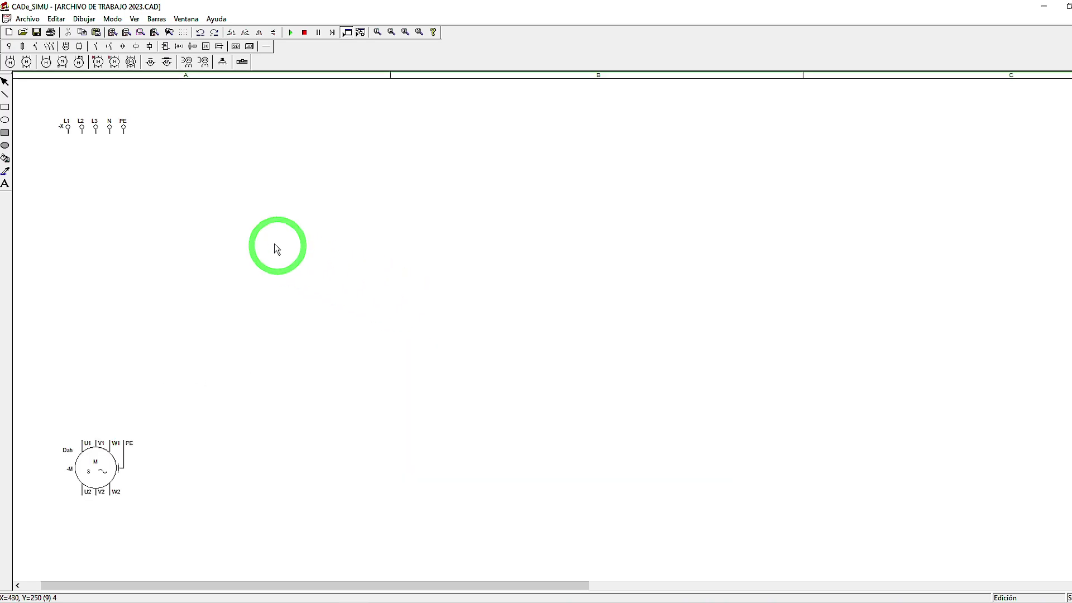
# Step: Place a three-pole motor protection breaker below the L1, L2 and L3 terminals and shift the motor slightly left
pyautogui.click(37, 47)
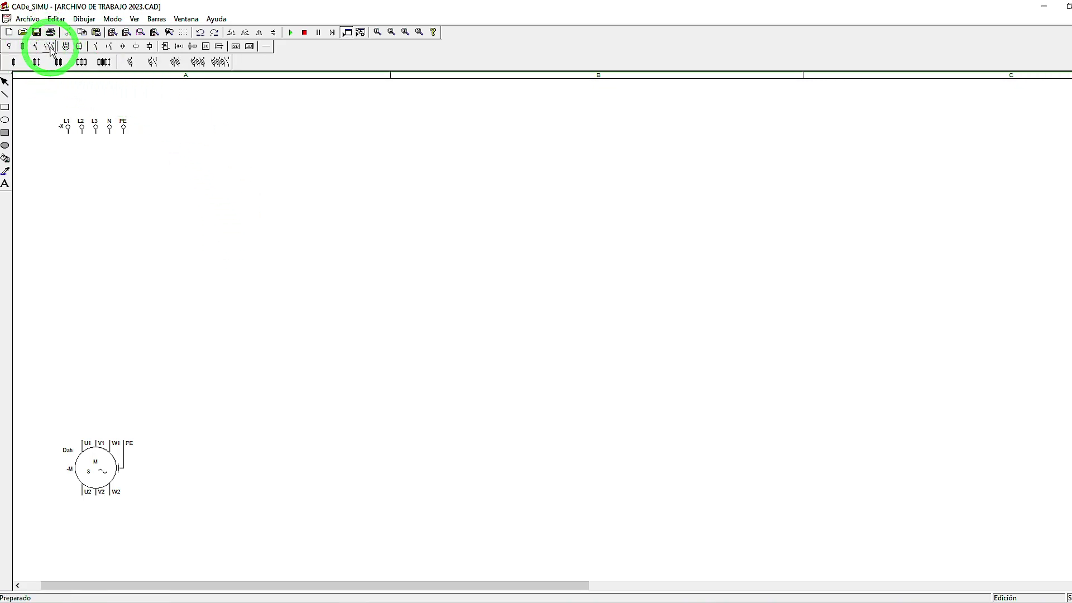
pyautogui.click(305, 63)
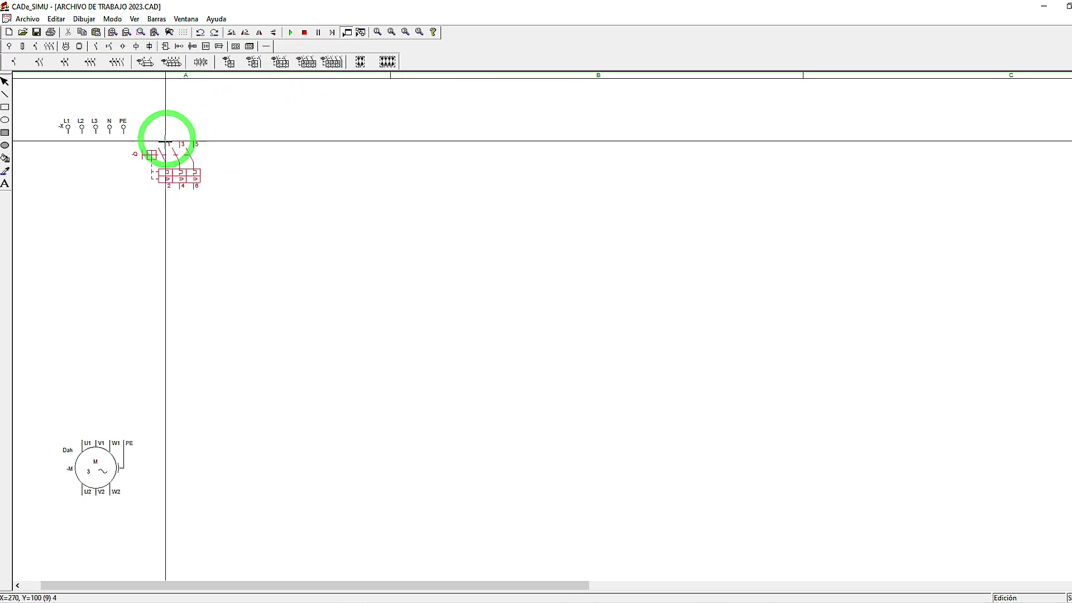
pyautogui.click(70, 165)
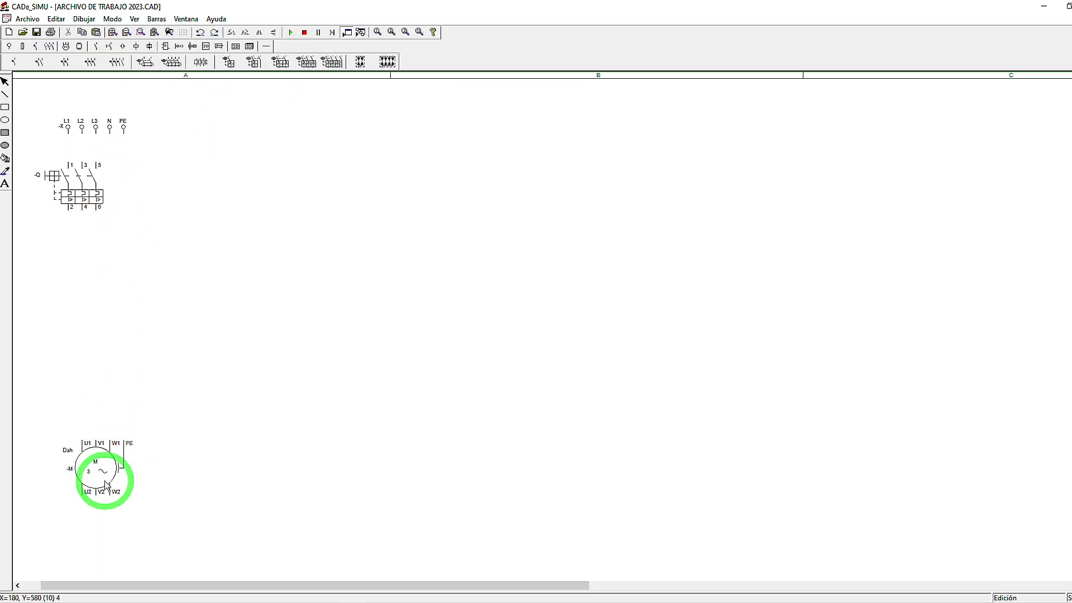
pyautogui.moveTo(104, 479); pyautogui.dragTo(98, 479)
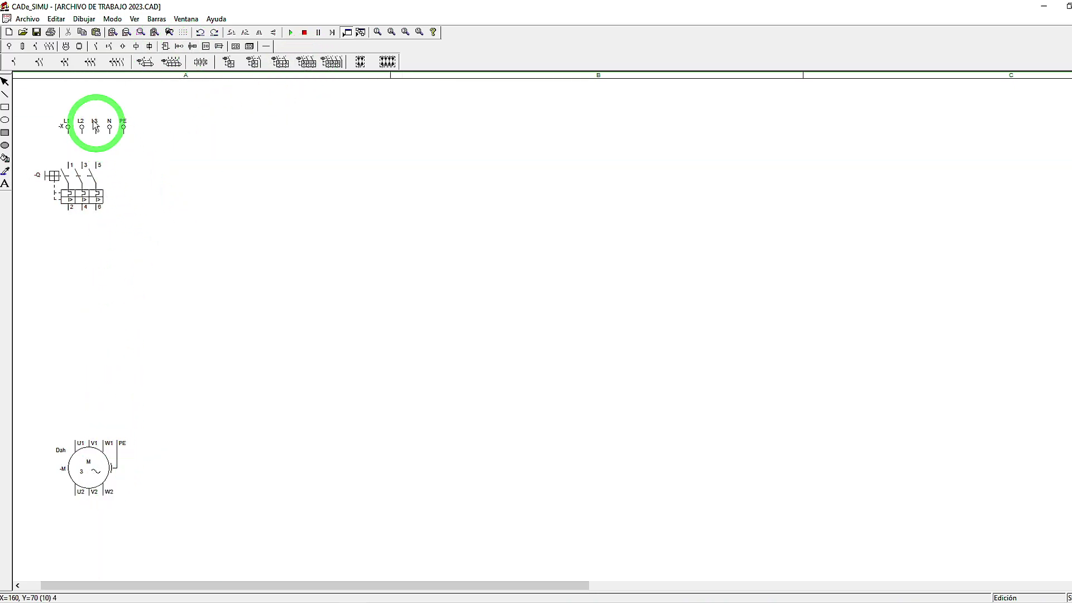
# Step: Place a three-pole contactor below the breaker and a three-pole thermal relay between the contactor and the motor
pyautogui.click(79, 47)
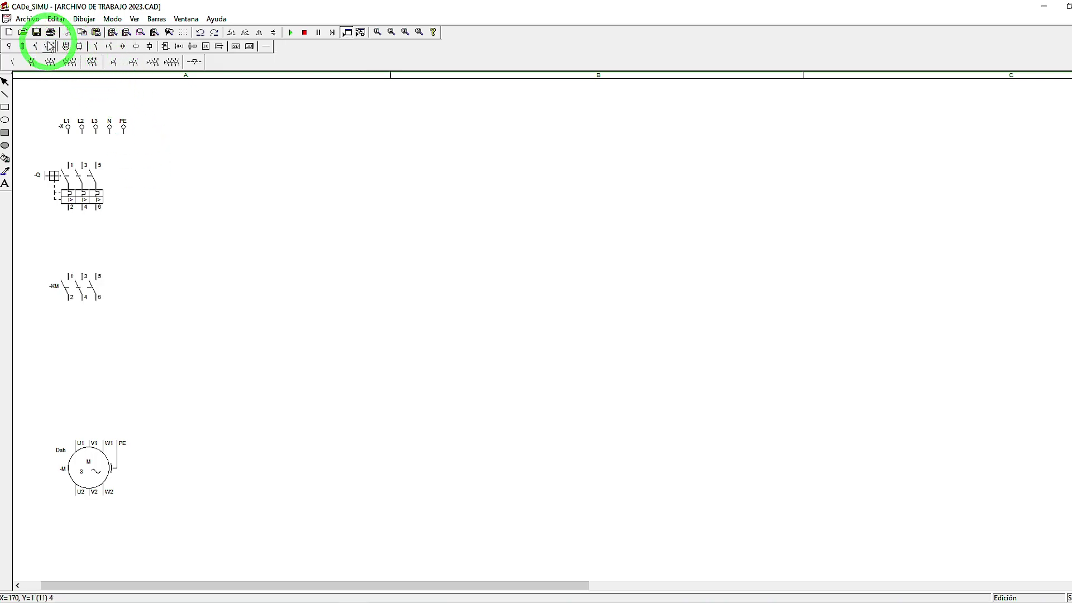
pyautogui.click(24, 47)
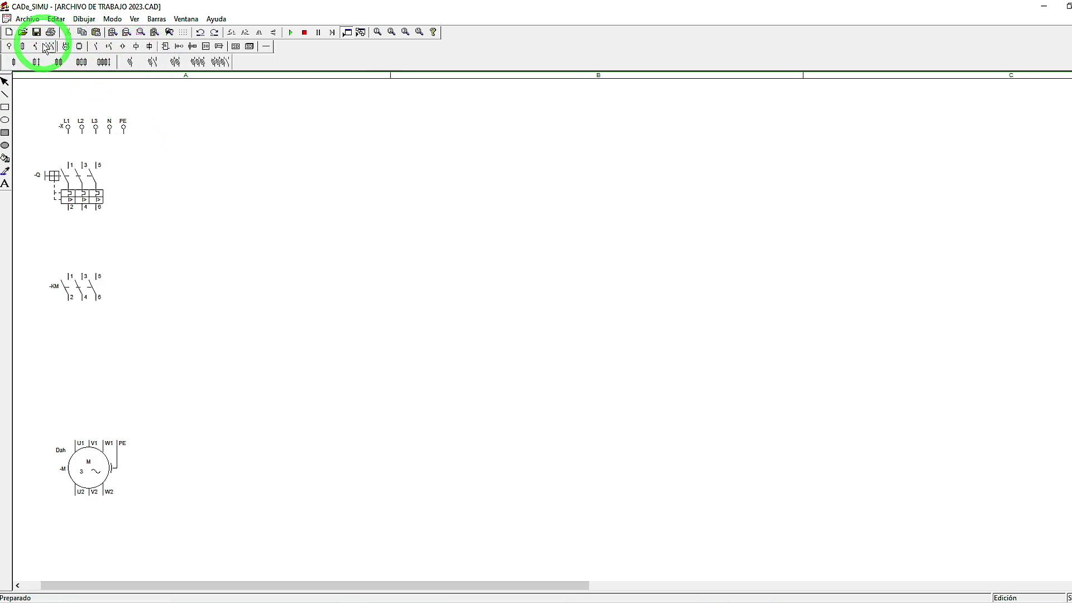
pyautogui.click(65, 48)
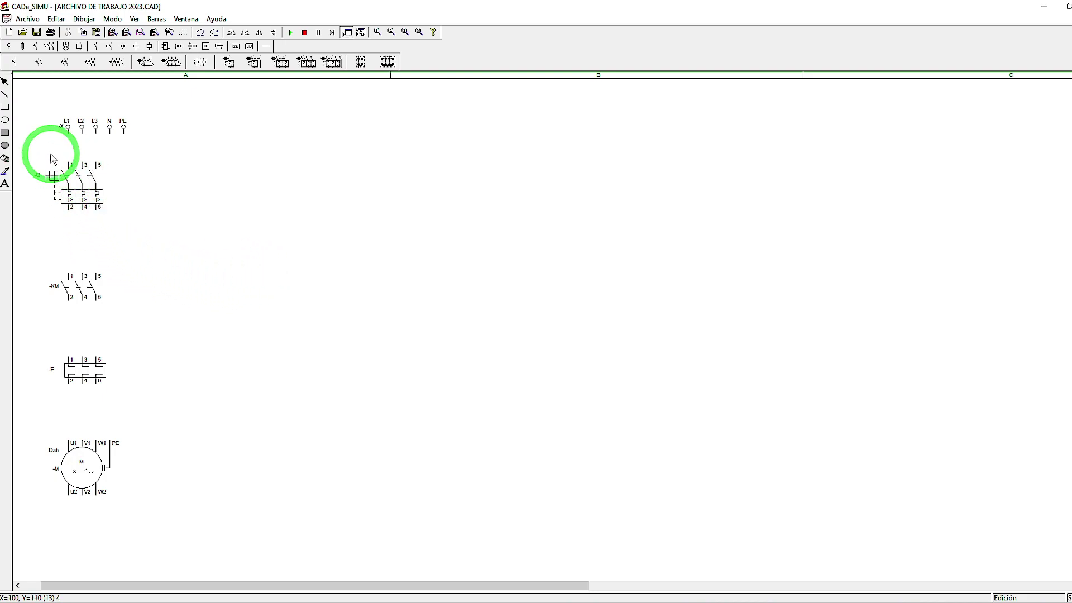
# Step: Wire L1, L2 and L3 through the breaker, contactor and thermal relay to the motor, and draw its PE conductor upward
pyautogui.click(266, 47)
pyautogui.click(84, 62)
pyautogui.moveTo(72, 136)
pyautogui.mouseDown()
pyautogui.moveTo(72, 164)
pyautogui.moveTo(87, 164)
pyautogui.mouseUp()
pyautogui.moveTo(100, 138); pyautogui.dragTo(101, 164)
pyautogui.moveTo(73, 217); pyautogui.dragTo(74, 275)
pyautogui.moveTo(89, 216)
pyautogui.mouseDown()
pyautogui.moveTo(89, 276)
pyautogui.moveTo(102, 275)
pyautogui.mouseUp()
pyautogui.moveTo(73, 302)
pyautogui.mouseDown()
pyautogui.moveTo(74, 358)
pyautogui.moveTo(102, 359)
pyautogui.mouseUp()
pyautogui.moveTo(73, 386); pyautogui.dragTo(74, 442)
pyautogui.moveTo(89, 386)
pyautogui.mouseDown()
pyautogui.moveTo(89, 443)
pyautogui.moveTo(118, 290)
pyautogui.moveTo(115, 149)
pyautogui.mouseUp()
# Step: Replace the five-terminal supply with an L1, L2, L3, PE supply aligned with the phase wires and the PE conductor
pyautogui.click(112, 122)
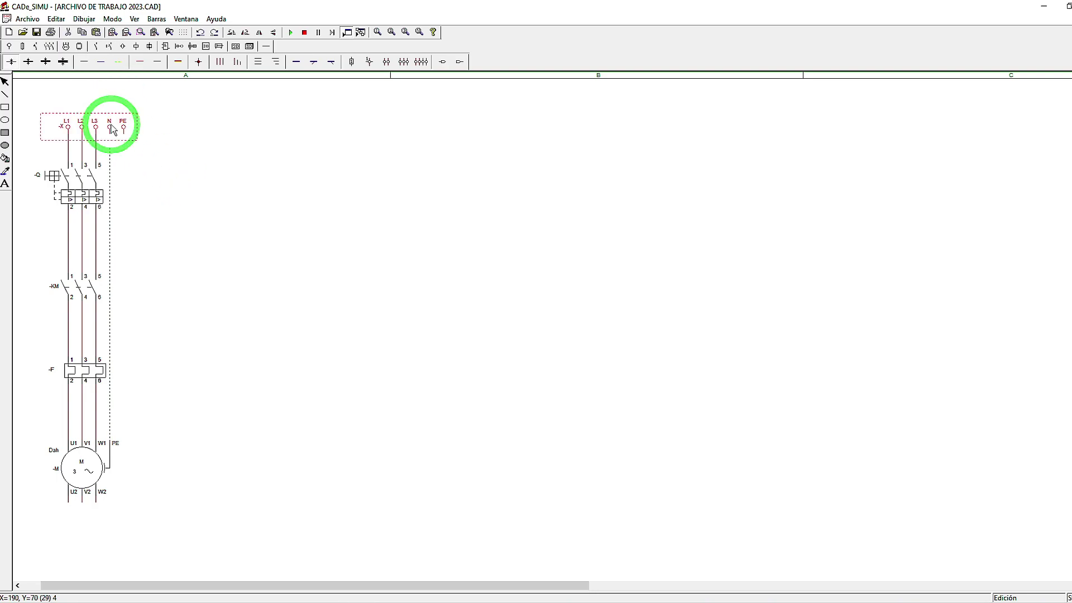
pyautogui.press('Delete')
pyautogui.click(66, 47)
pyautogui.click(70, 124)
pyautogui.click(266, 46)
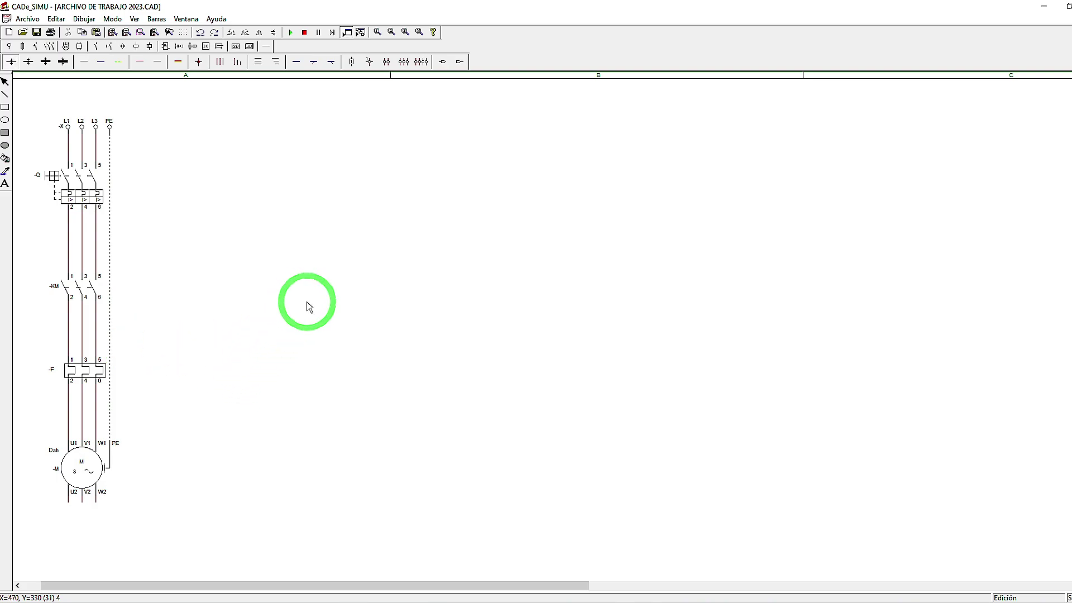
# Step: Add the control supply terminals L and N, each with a long horizontal conductor, to the right of the power circuit
pyautogui.click(9, 46)
pyautogui.click(16, 62)
pyautogui.click(426, 133)
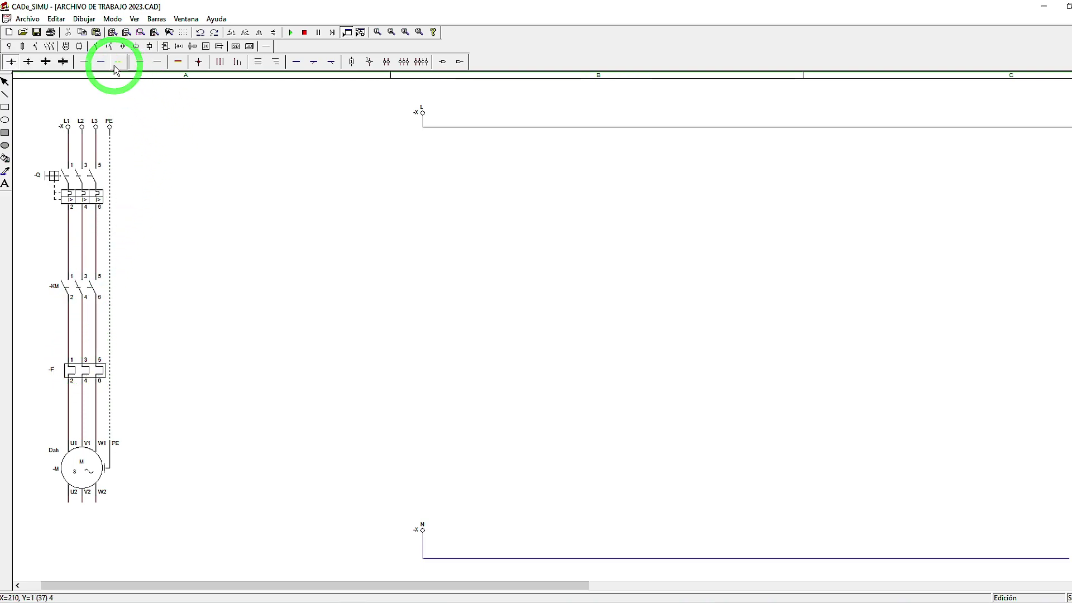
# Step: Place the thermal relay's normally closed contact 95-96 just below the L conductor
pyautogui.click(109, 46)
pyautogui.click(310, 62)
pyautogui.click(472, 161)
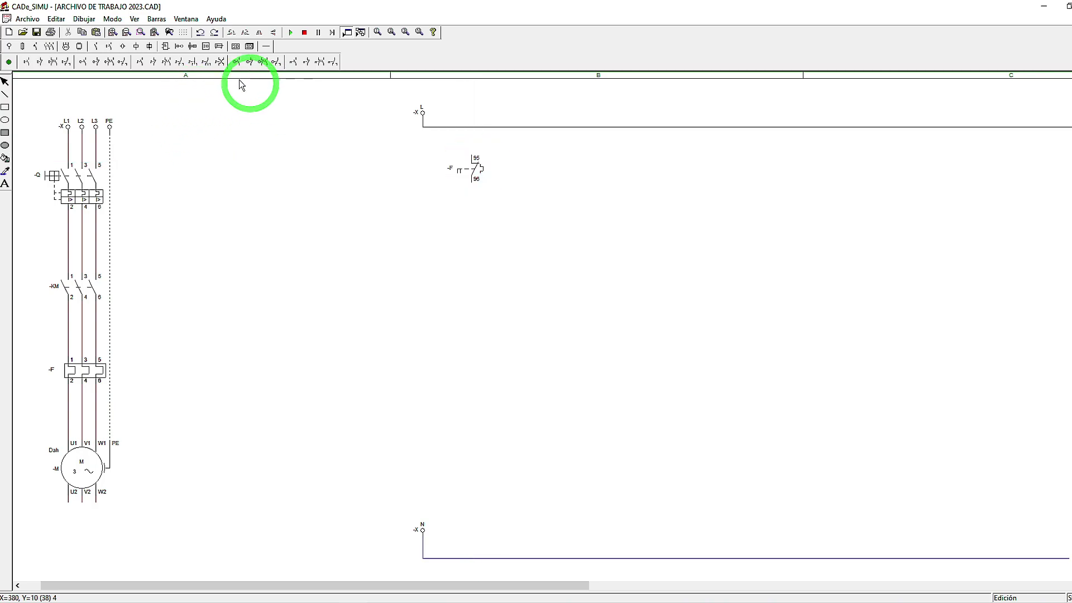
# Step: Place a normally closed pushbutton 11-12 beside the thermal contact and a normally open pushbutton 13-14 below it
pyautogui.click(39, 61)
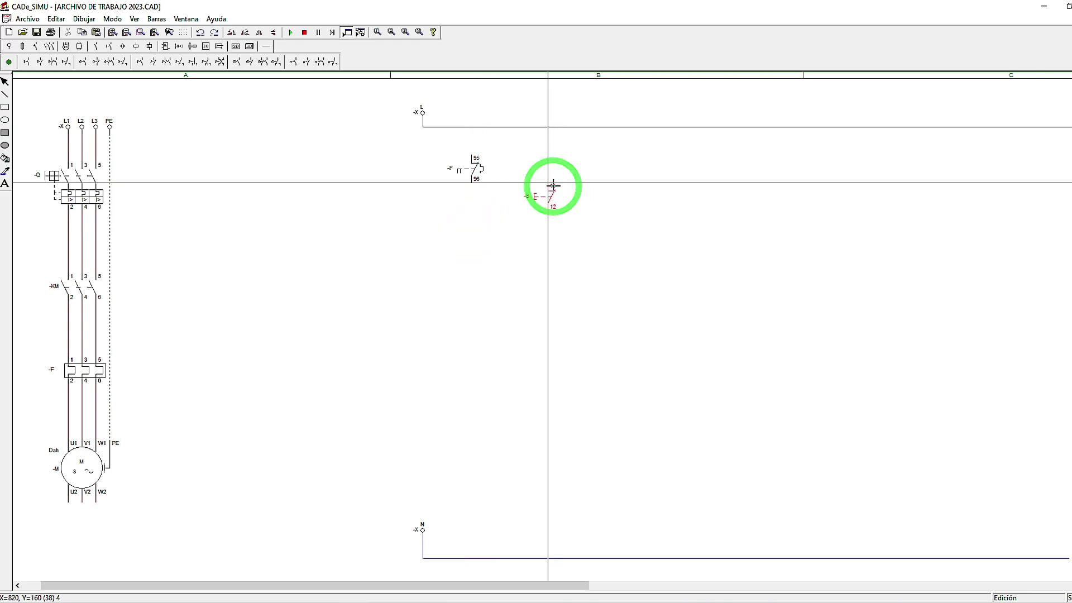
pyautogui.click(565, 182)
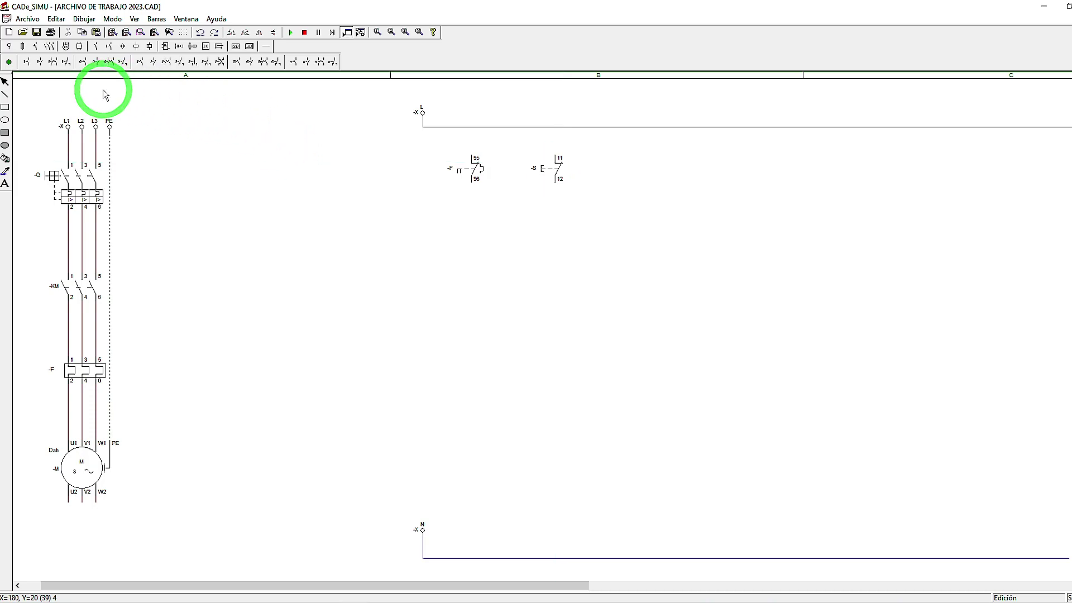
pyautogui.click(34, 65)
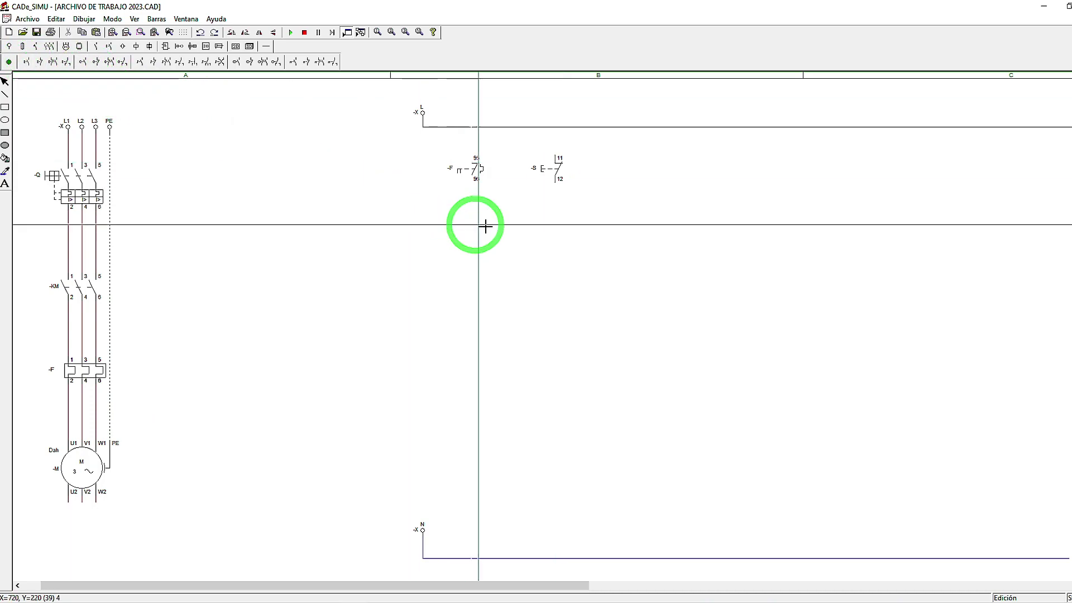
pyautogui.click(561, 266)
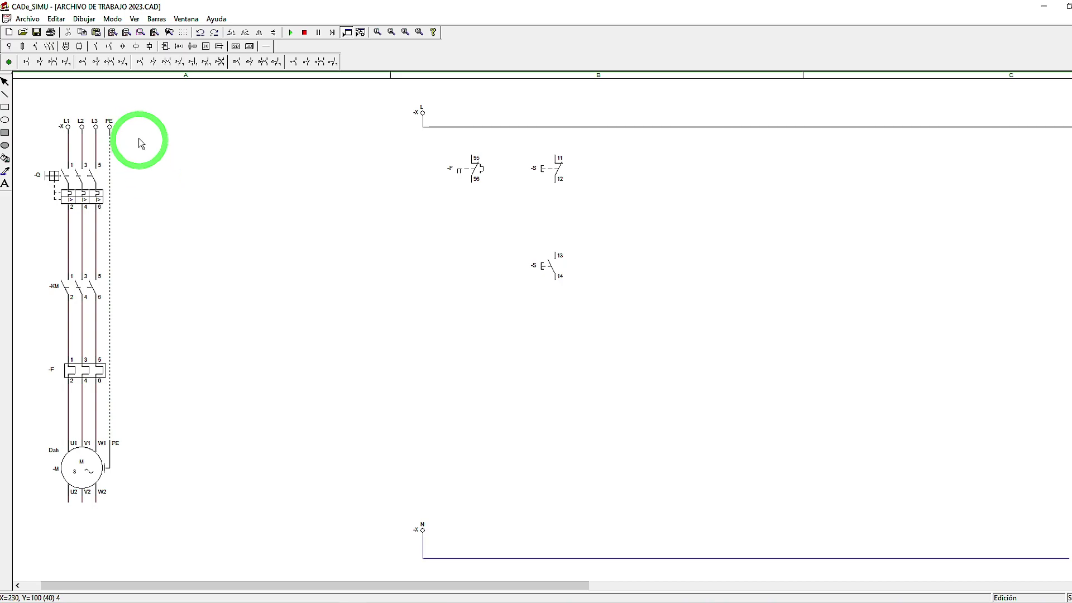
# Step: Place a contactor coil A1-A2 below the pushbuttons, just above the N conductor
pyautogui.click(136, 47)
pyautogui.click(31, 62)
pyautogui.click(555, 481)
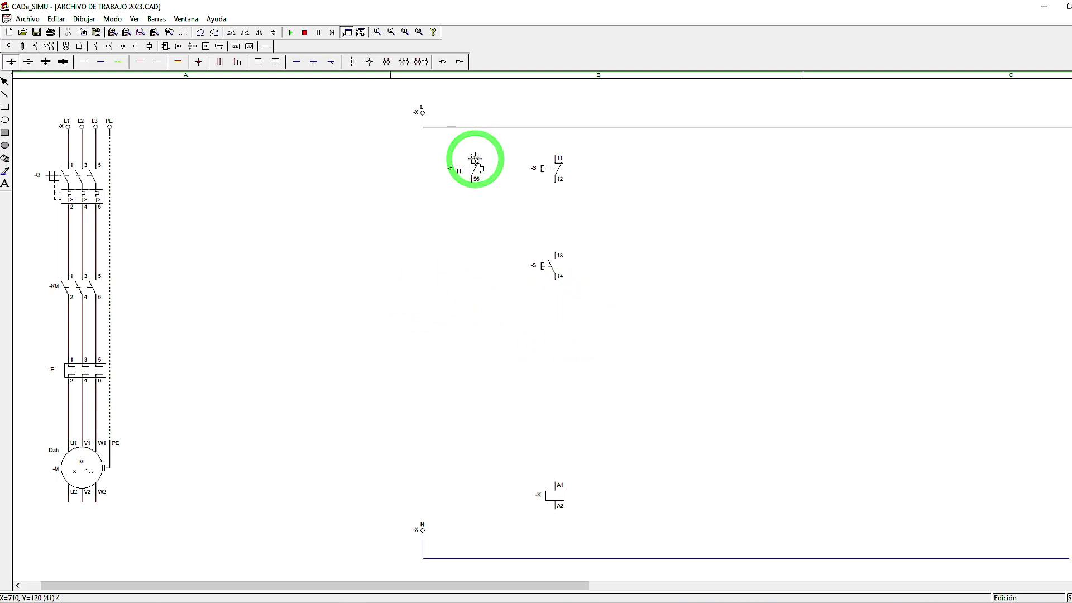
# Step: Wire the L conductor to terminal 95 of the thermal contact, and terminal 96 to terminal 11 of the normally closed pushbutton
pyautogui.click(475, 158)
pyautogui.click(474, 128)
pyautogui.click(472, 180)
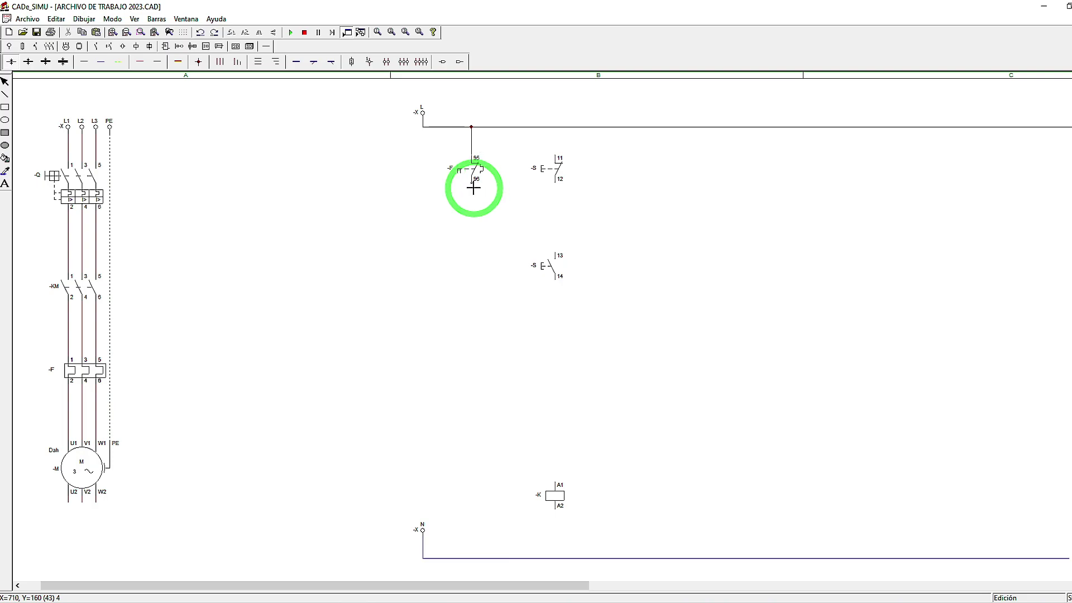
pyautogui.click(507, 253)
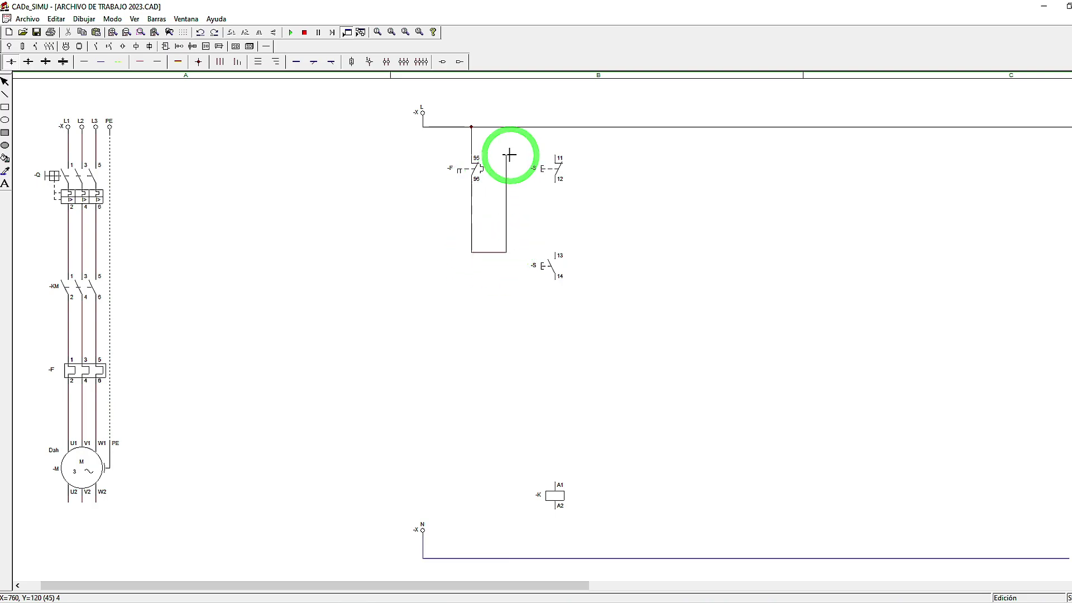
pyautogui.click(560, 145)
pyautogui.click(560, 157)
# Step: Wire pushbutton terminal 12 to terminal 13 of the normally open pushbutton, and its terminal 14 to coil terminal A1
pyautogui.click(559, 182)
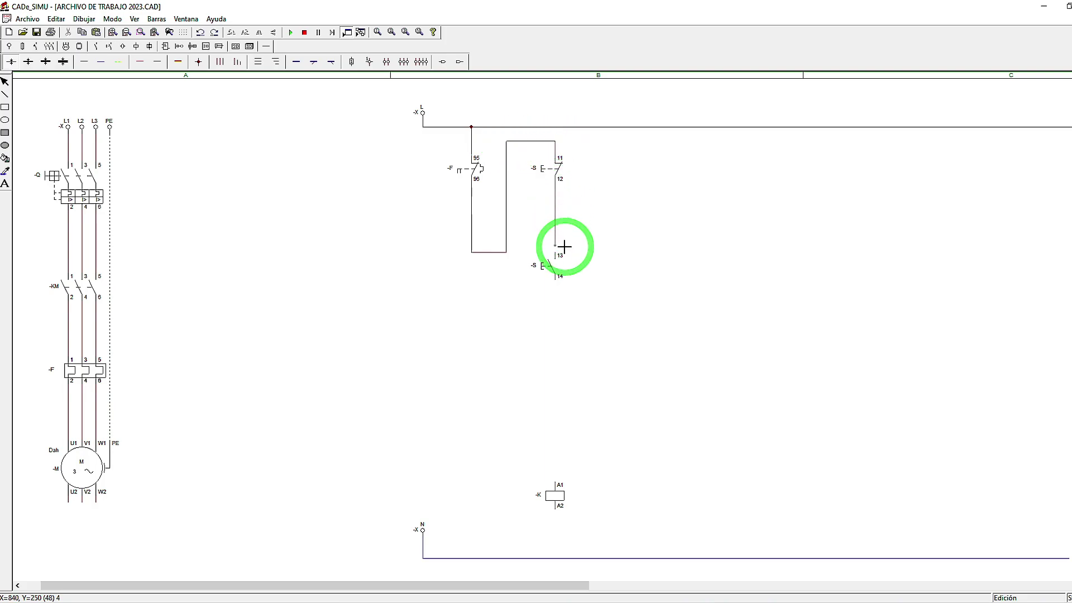
pyautogui.click(563, 253)
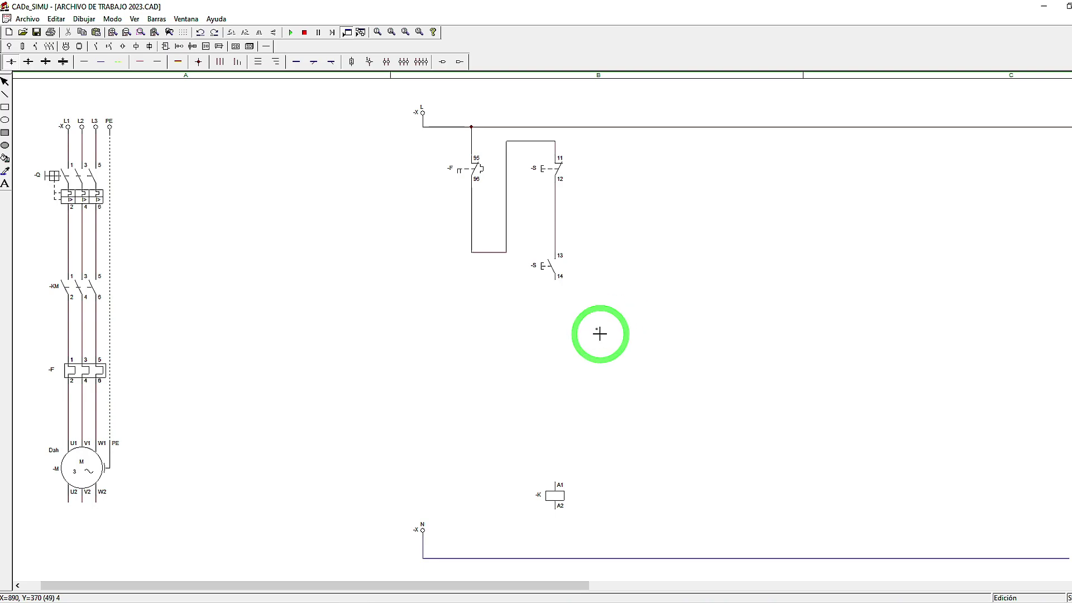
pyautogui.click(557, 279)
pyautogui.click(556, 484)
# Step: Connect coil terminal A2 to the N conductor with a blue neutral wire
pyautogui.click(102, 65)
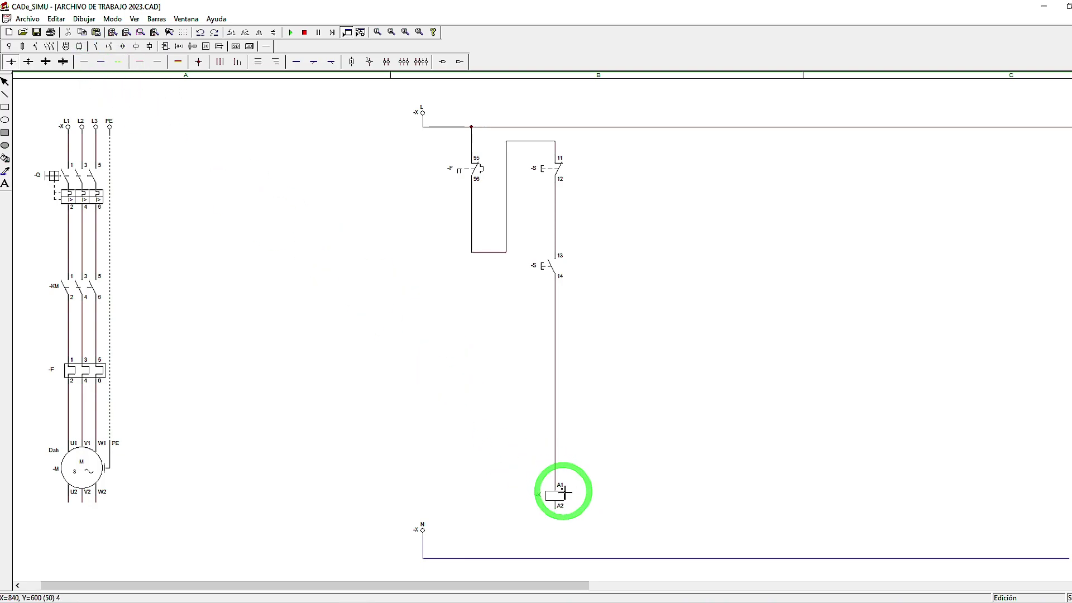
pyautogui.click(558, 513)
pyautogui.click(561, 558)
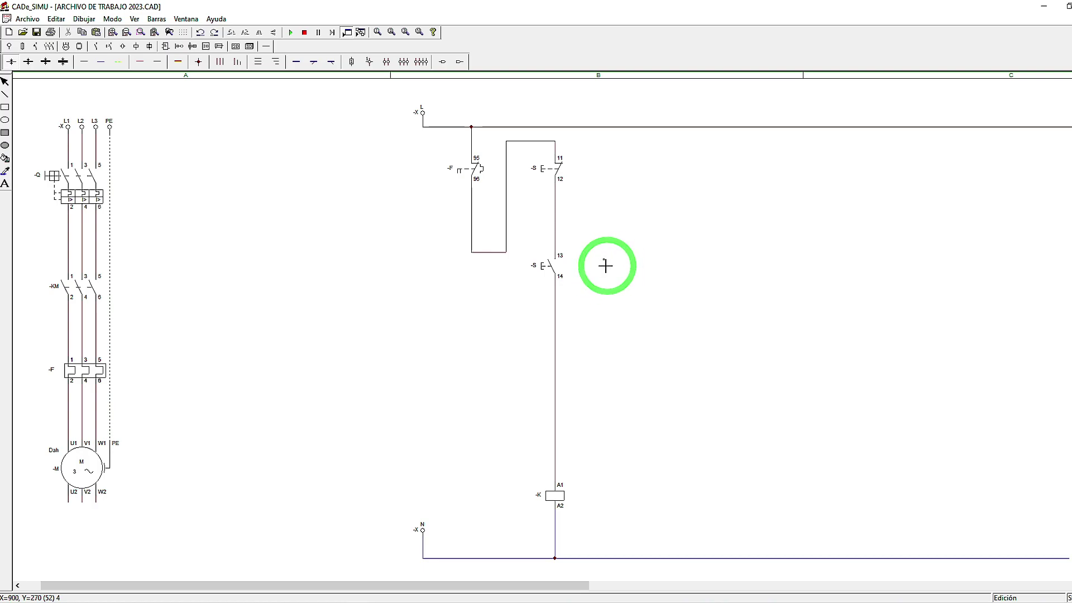
# Step: Place a normally open auxiliary contact 13-14 beside the normally open pushbutton
pyautogui.click(96, 46)
pyautogui.click(29, 63)
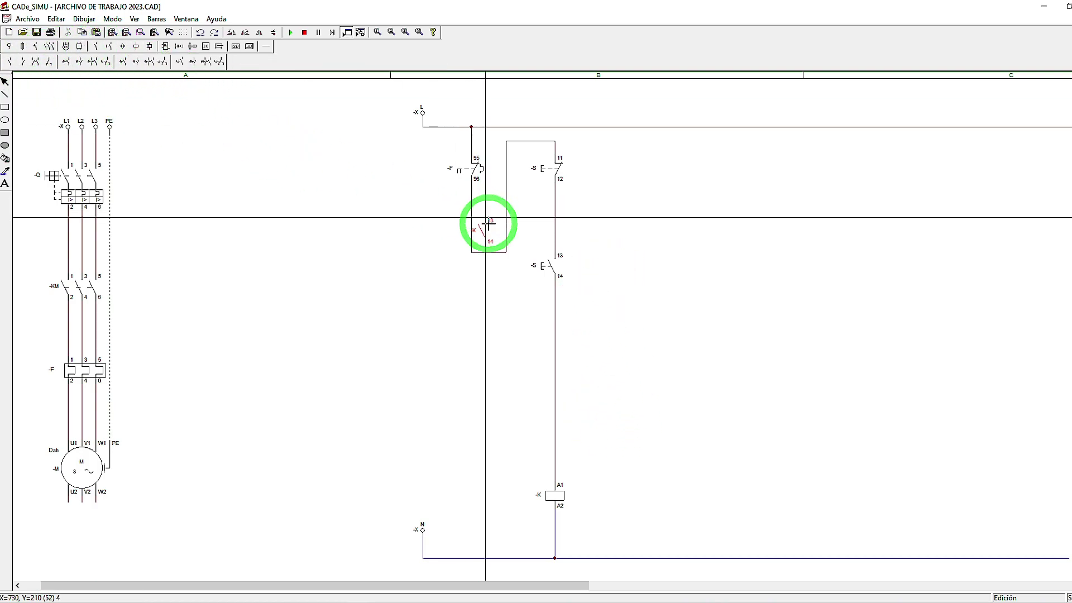
pyautogui.click(603, 257)
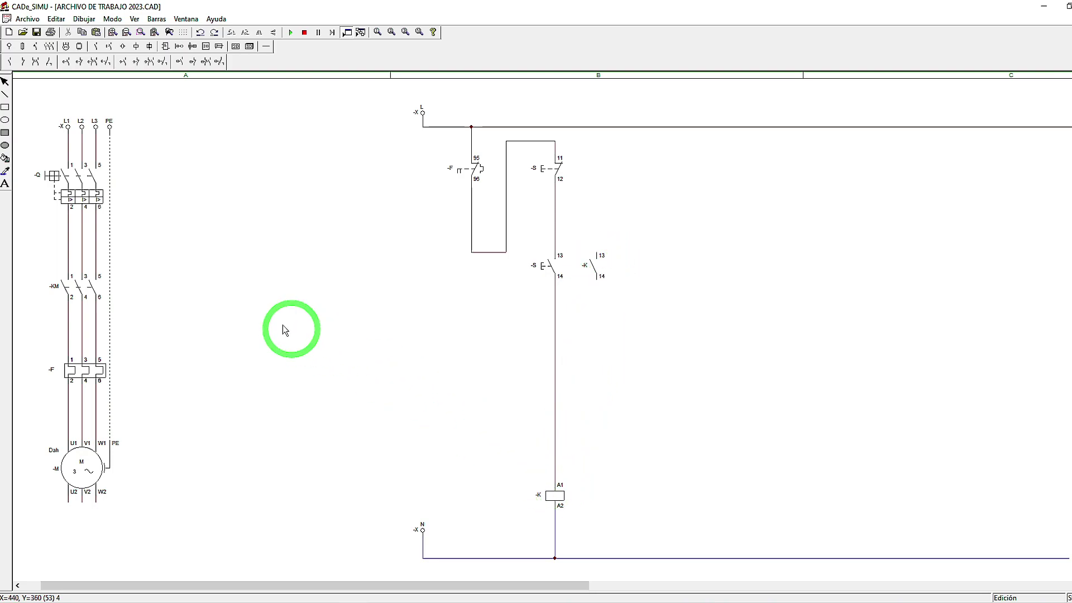
# Step: Rename the three-pole contactor in the power circuit as -KM1
pyautogui.doubleClick(74, 286)
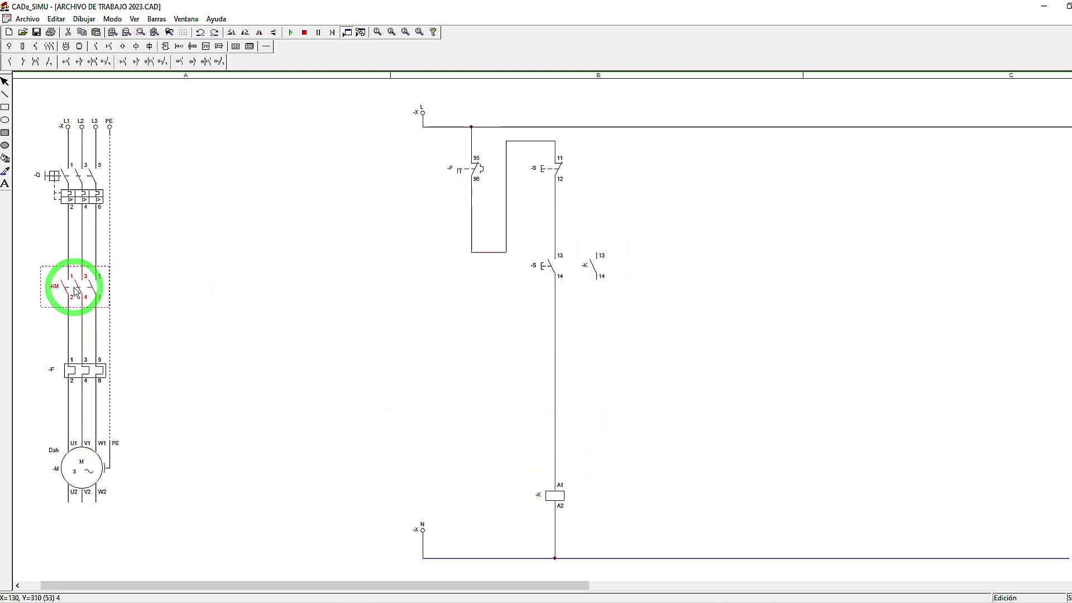
pyautogui.click(535, 228)
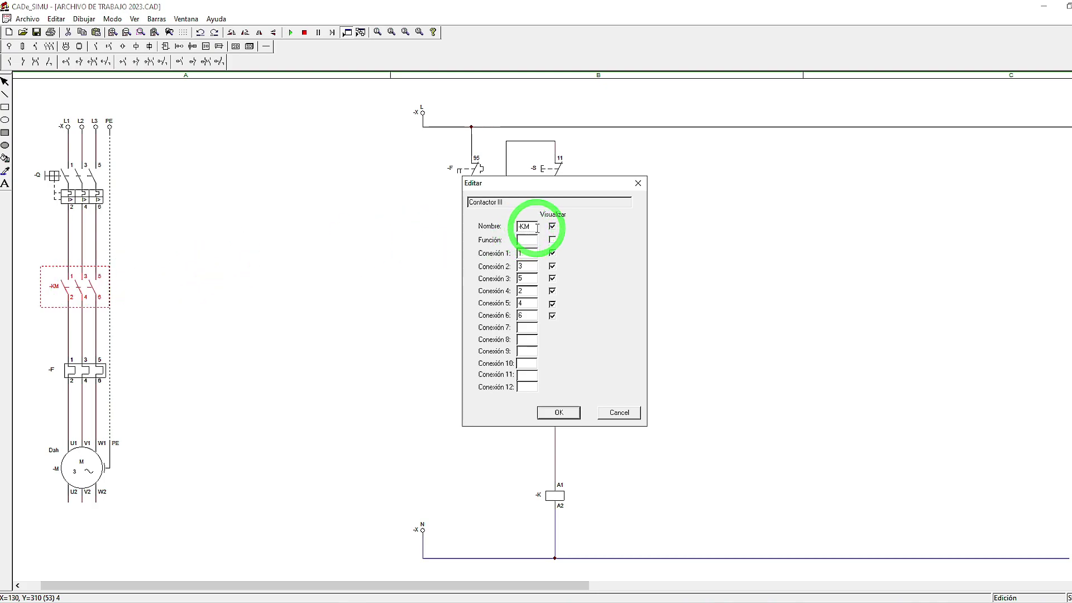
pyautogui.write('1')
pyautogui.press('Return')
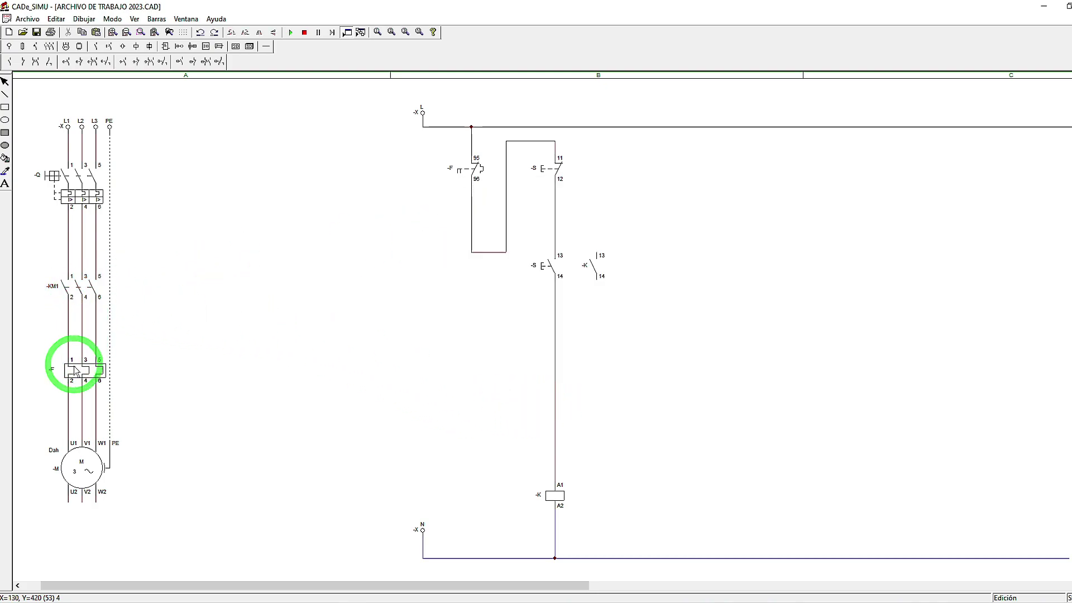
# Step: Rename the thermal relay in the power circuit as -F1
pyautogui.doubleClick(83, 379)
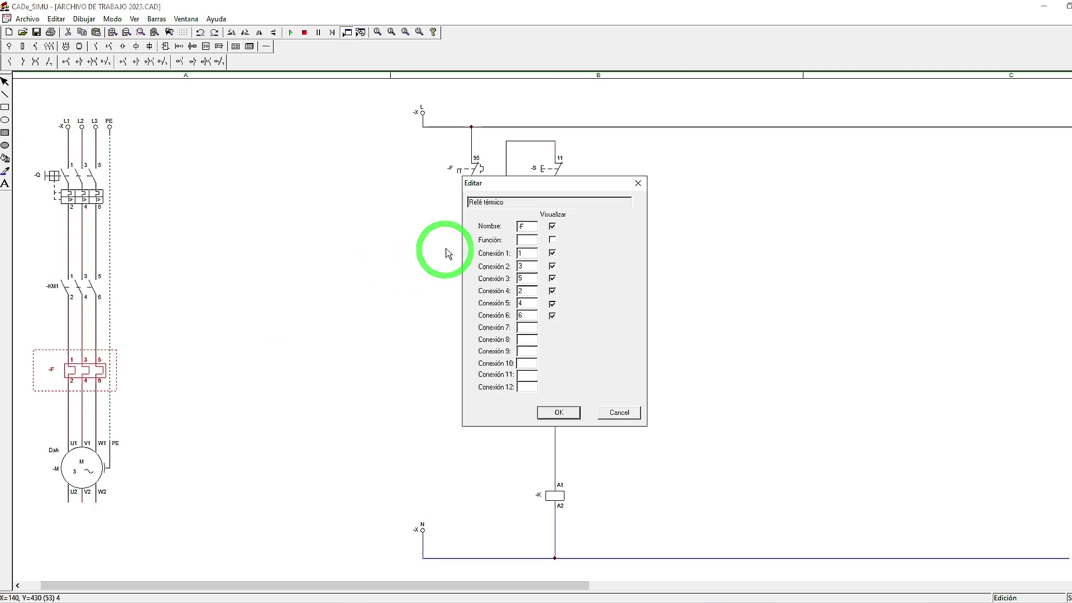
pyautogui.click(529, 228)
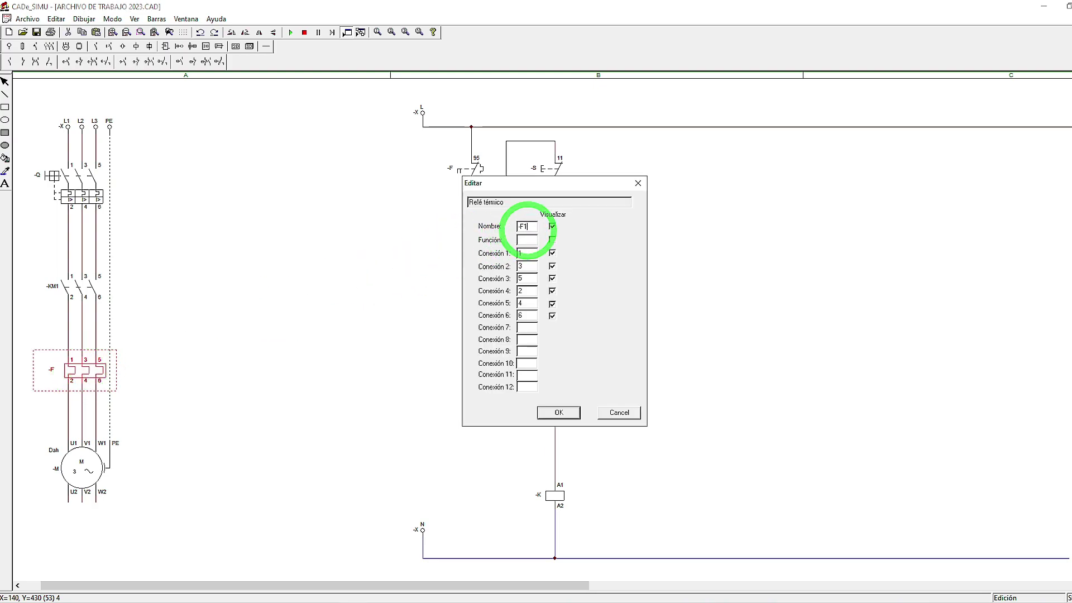
pyautogui.click(557, 412)
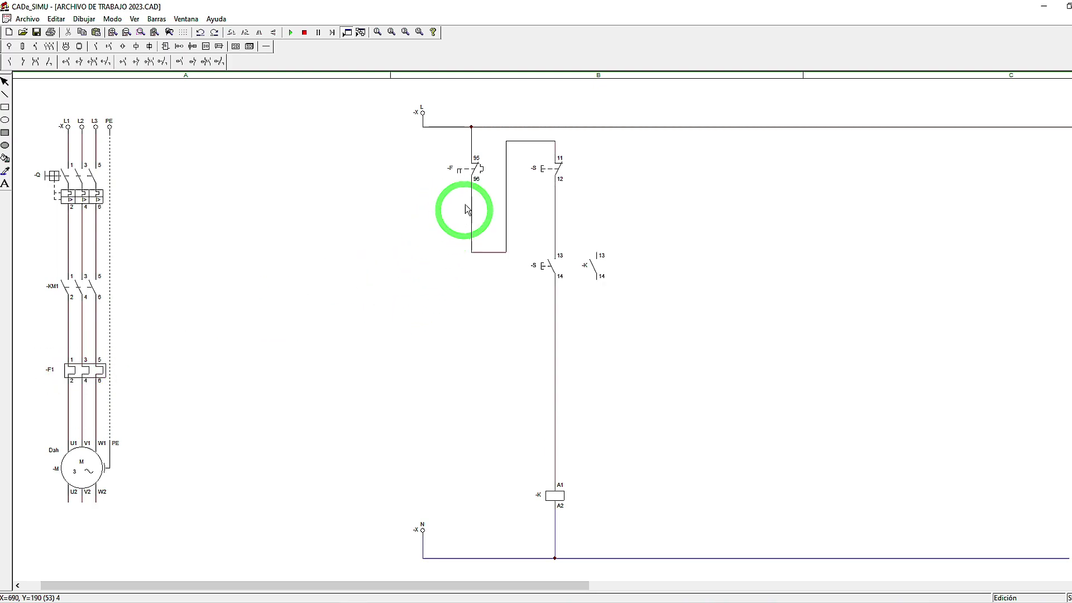
# Step: Rename the thermal relay's 95-96 contact in the control circuit as -F1
pyautogui.doubleClick(476, 170)
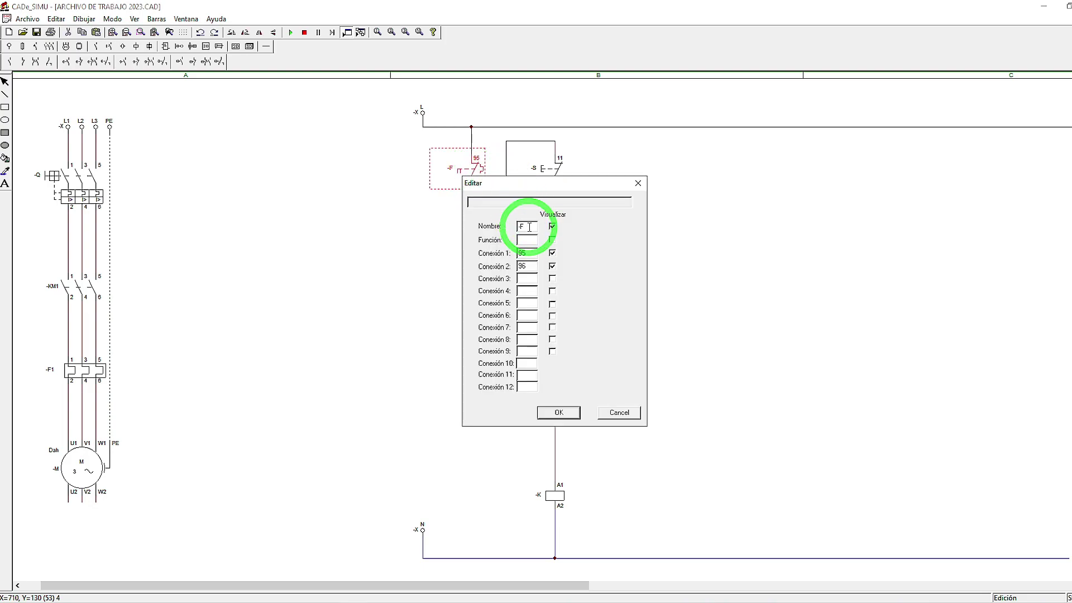
pyautogui.write('1')
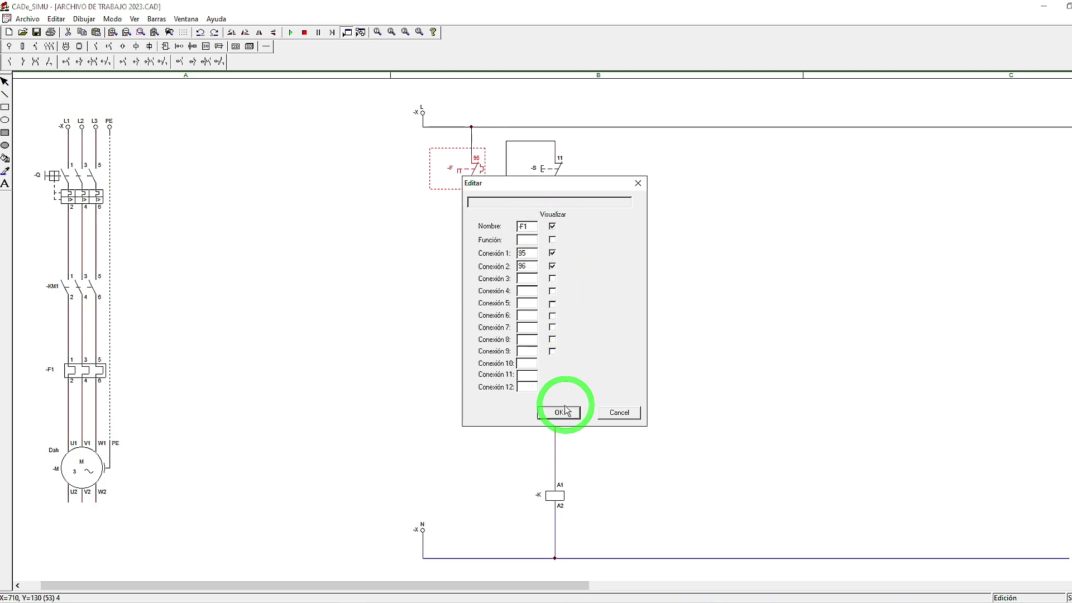
pyautogui.click(567, 409)
# Step: Rename the normally closed pushbutton as -S0 and the normally open pushbutton as -S1
pyautogui.doubleClick(556, 171)
pyautogui.click(532, 227)
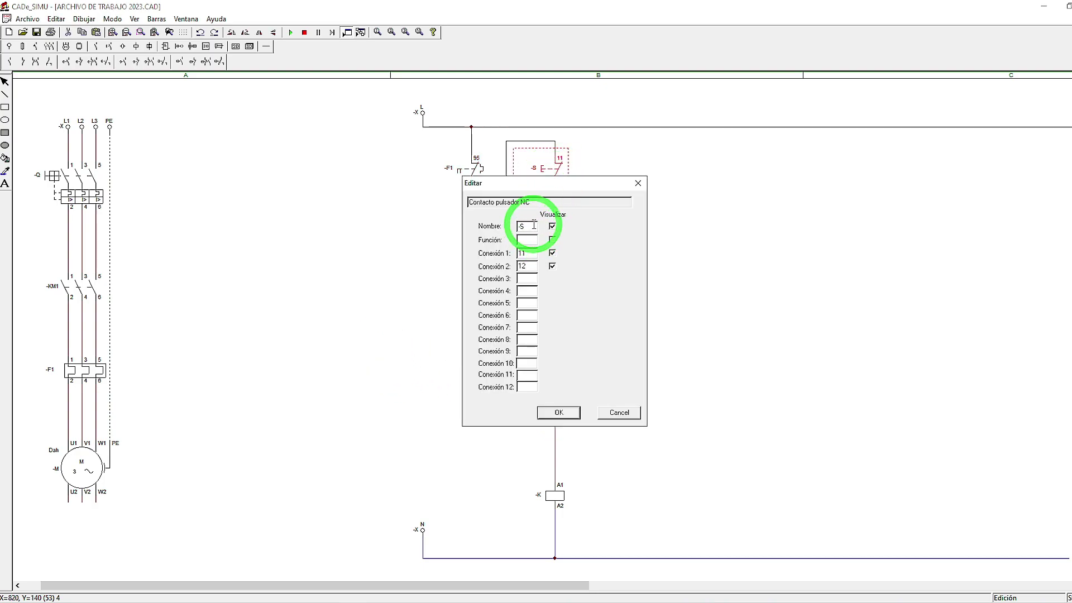
pyautogui.write('0')
pyautogui.click(560, 413)
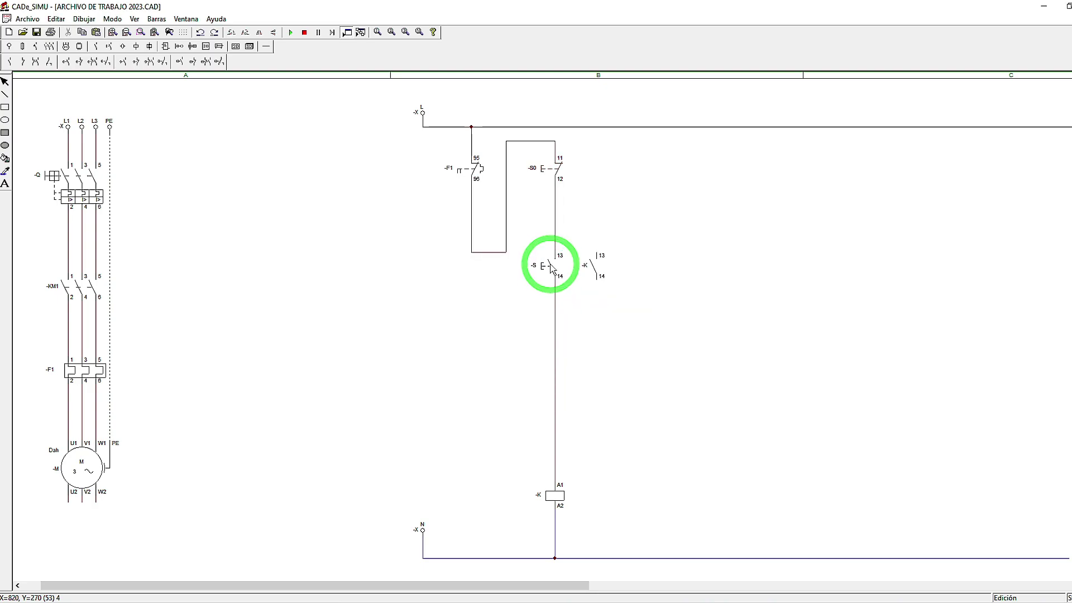
pyautogui.doubleClick(552, 268)
pyautogui.click(532, 226)
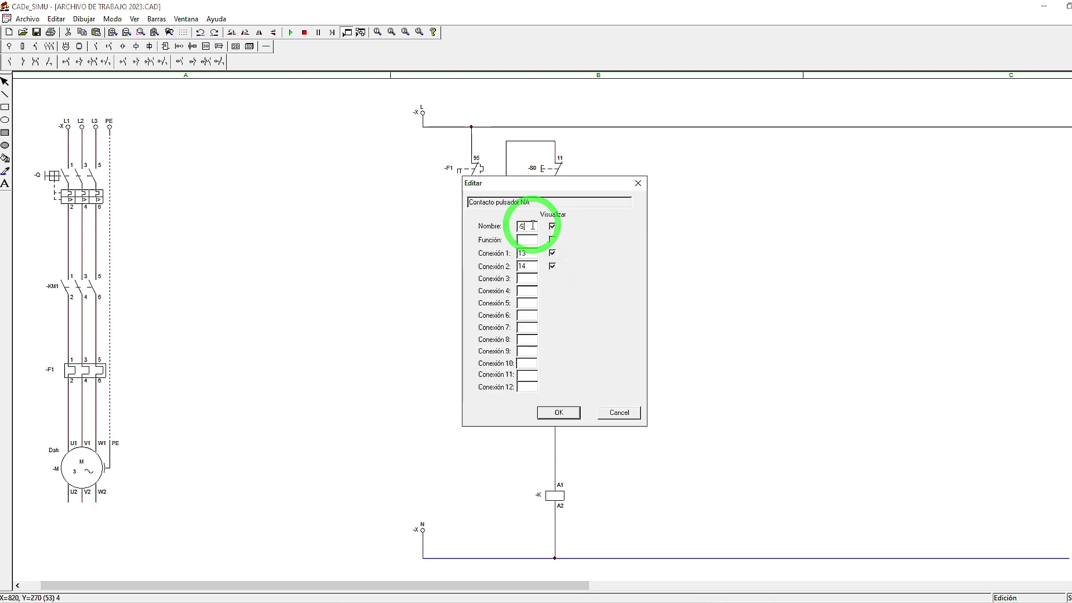
pyautogui.click(558, 412)
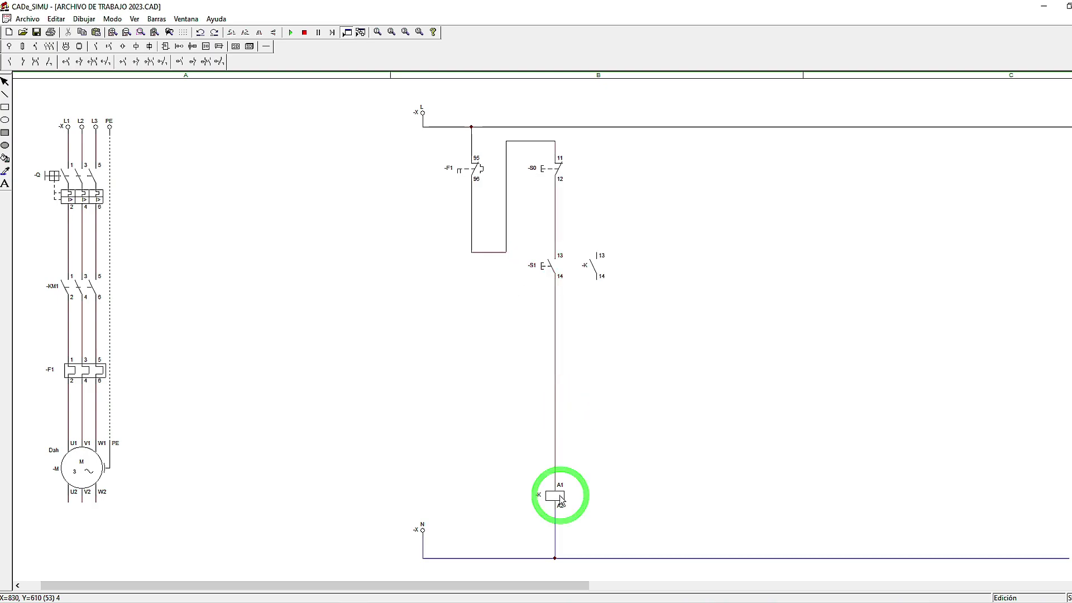
# Step: Rename the control circuit's coil and the auxiliary contact 13-14 beside -S1 as -KM1
pyautogui.doubleClick(554, 475)
pyautogui.click(529, 227)
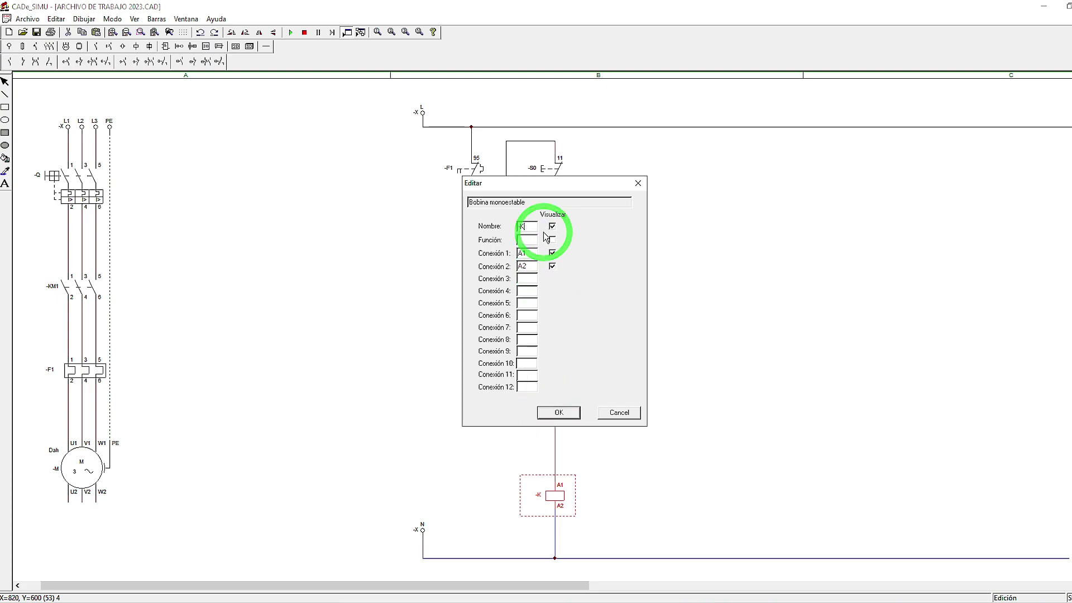
pyautogui.press('Return')
pyautogui.doubleClick(598, 262)
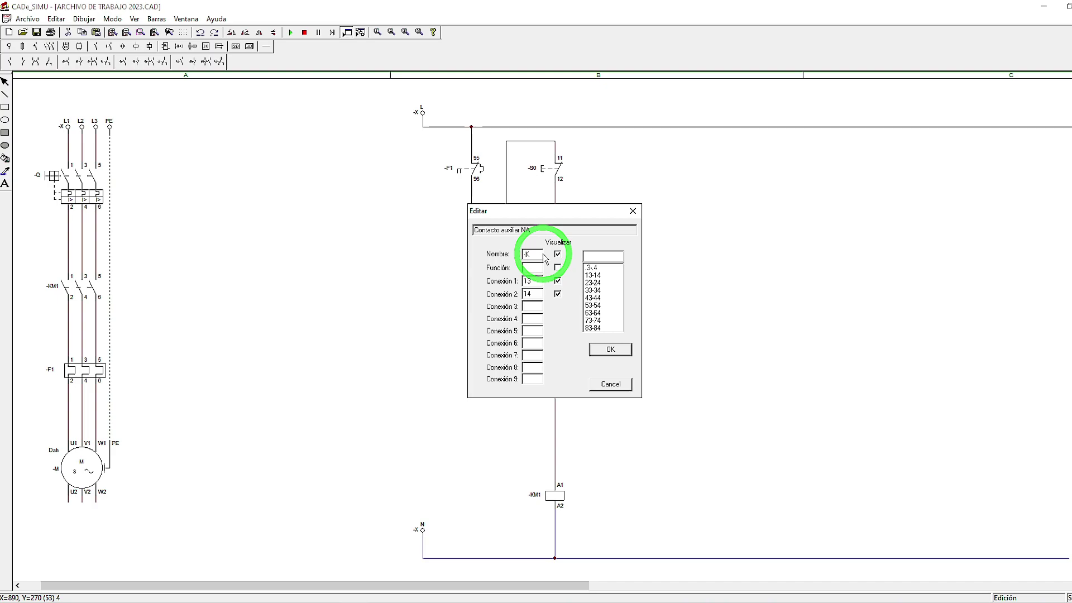
pyautogui.press('Return')
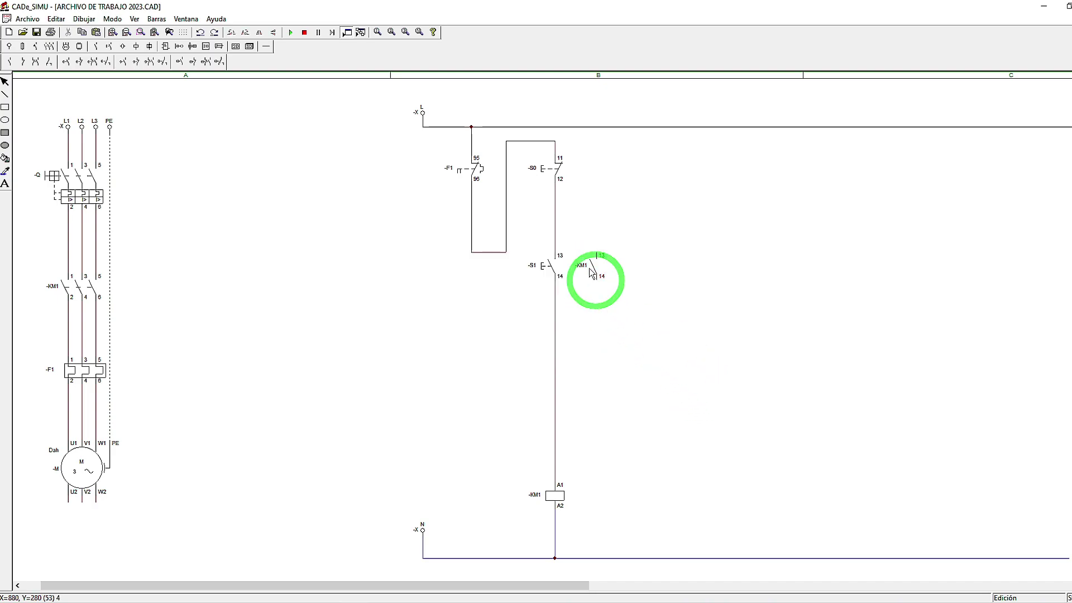
# Step: Wire the -KM1 auxiliary contact 13-14 in parallel with pushbutton -S1 to form the self-holding branch
pyautogui.click(266, 46)
pyautogui.click(85, 61)
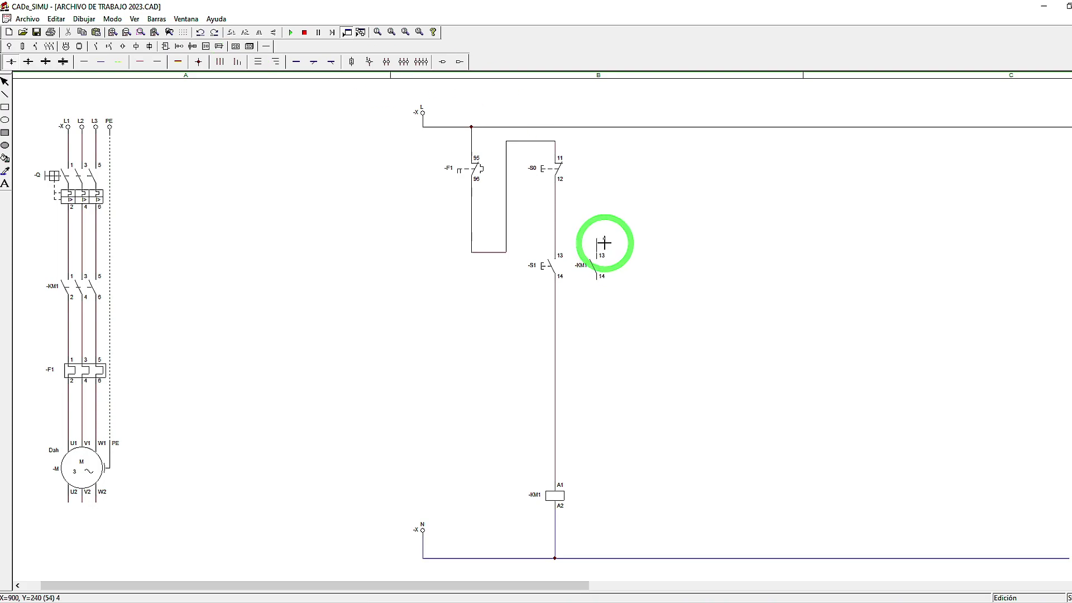
pyautogui.moveTo(601, 242); pyautogui.dragTo(556, 239)
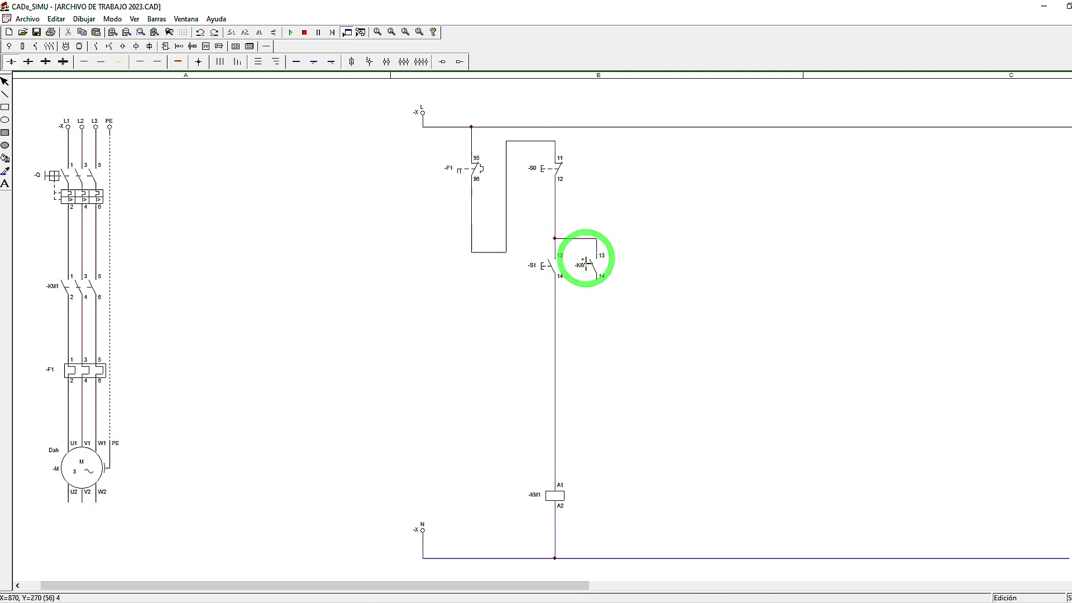
pyautogui.moveTo(597, 278); pyautogui.dragTo(555, 308)
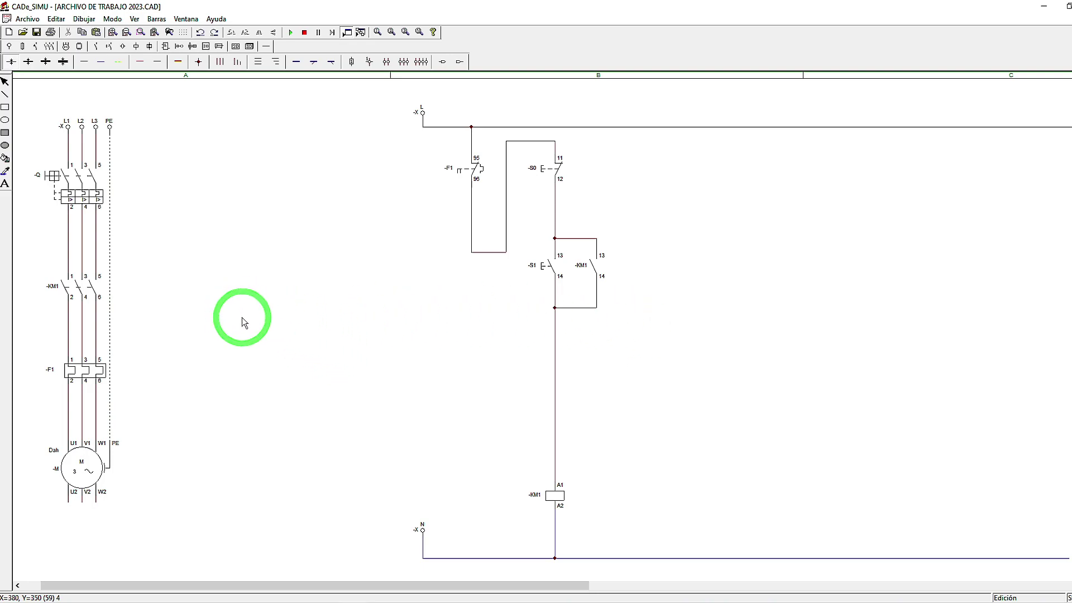
# Step: Simulate the circuit, start the motor with pushbutton -S1, and end the simulation
pyautogui.click(291, 33)
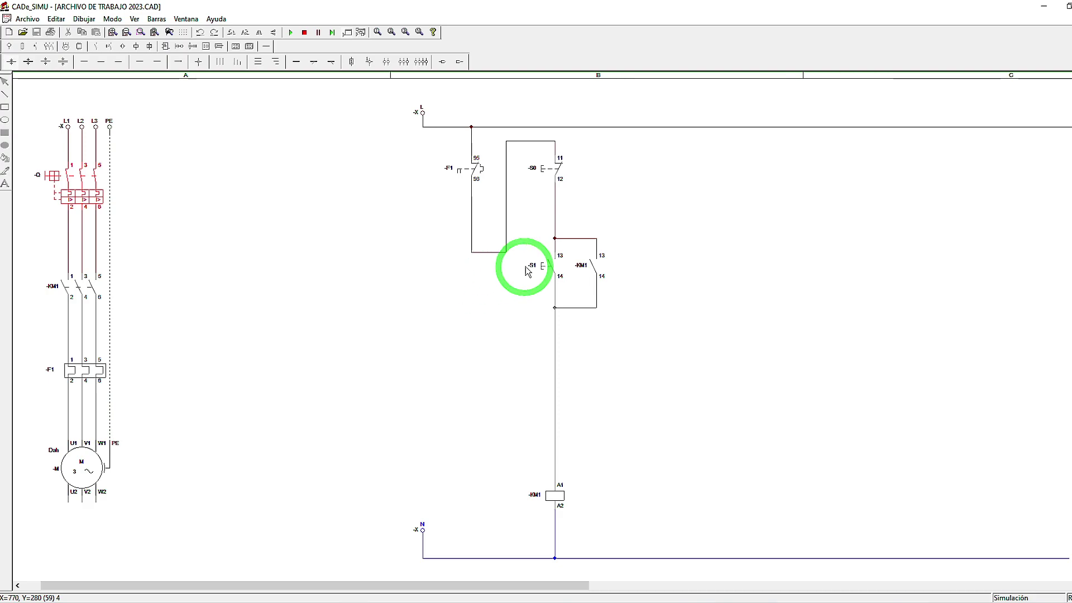
pyautogui.click(551, 273)
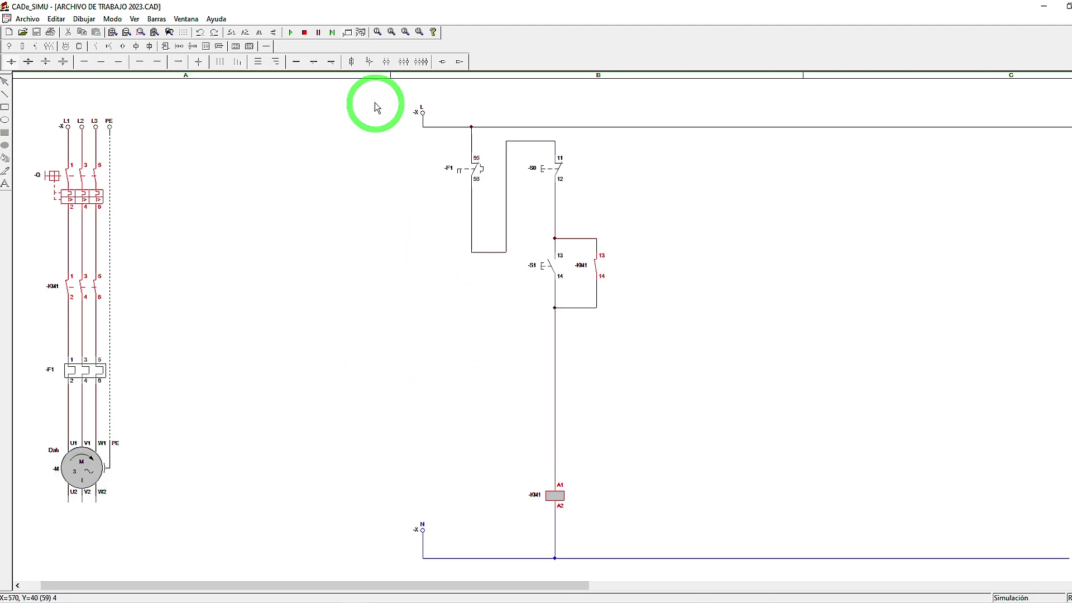
pyautogui.click(304, 33)
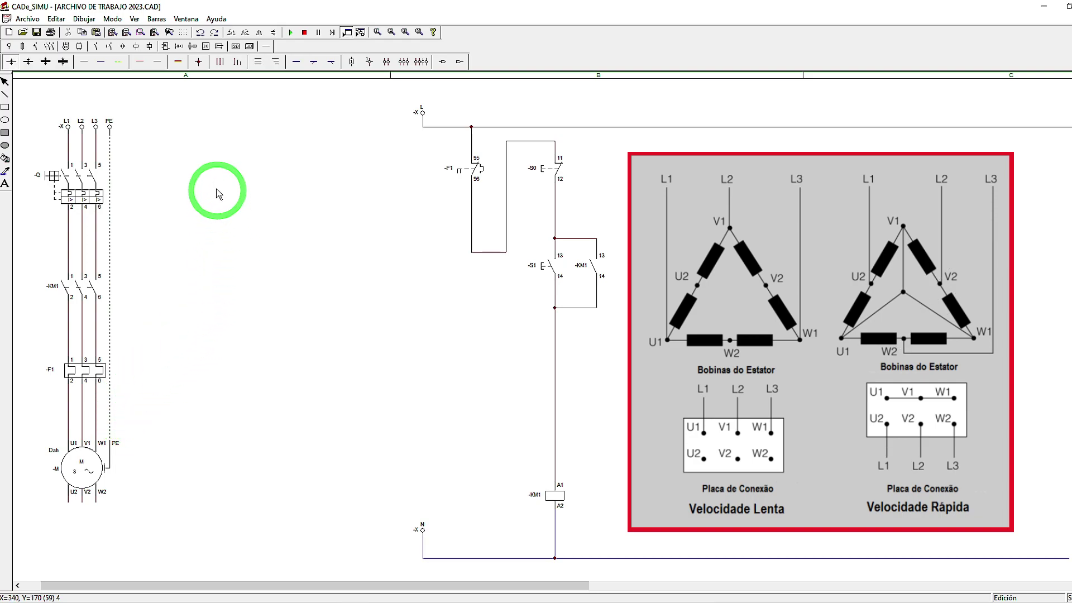
# Step: Place two more three-pole contactors in the power circuit, in line beside -KM1
pyautogui.click(50, 47)
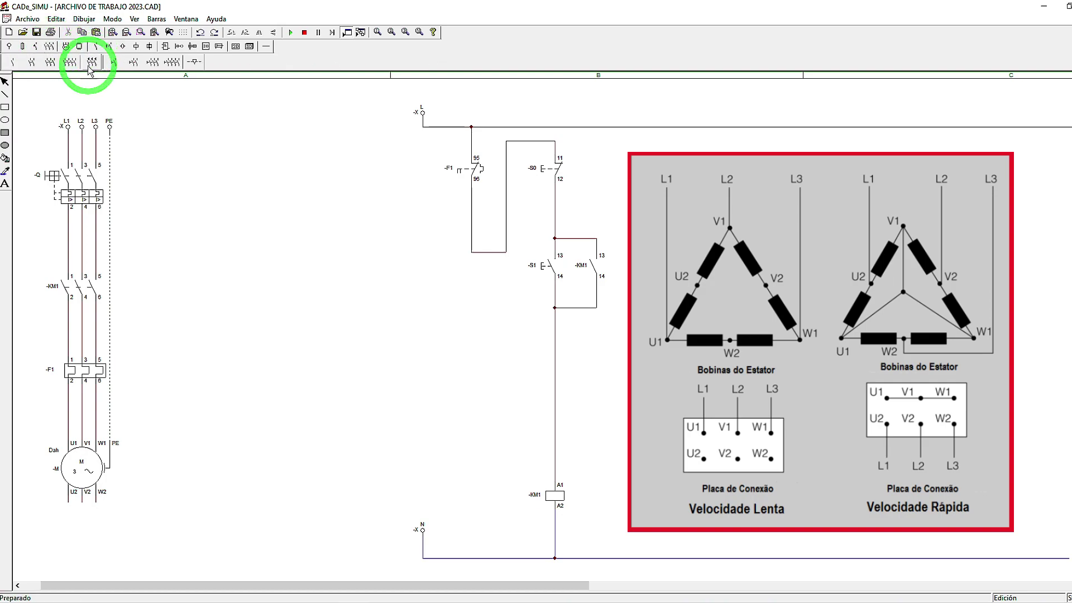
pyautogui.click(53, 63)
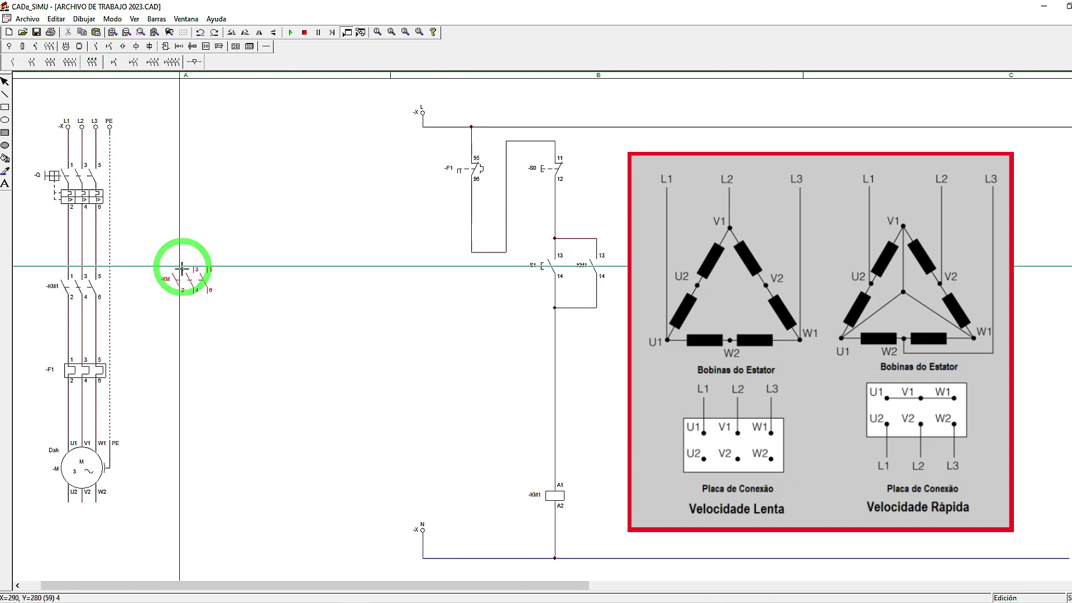
pyautogui.click(152, 276)
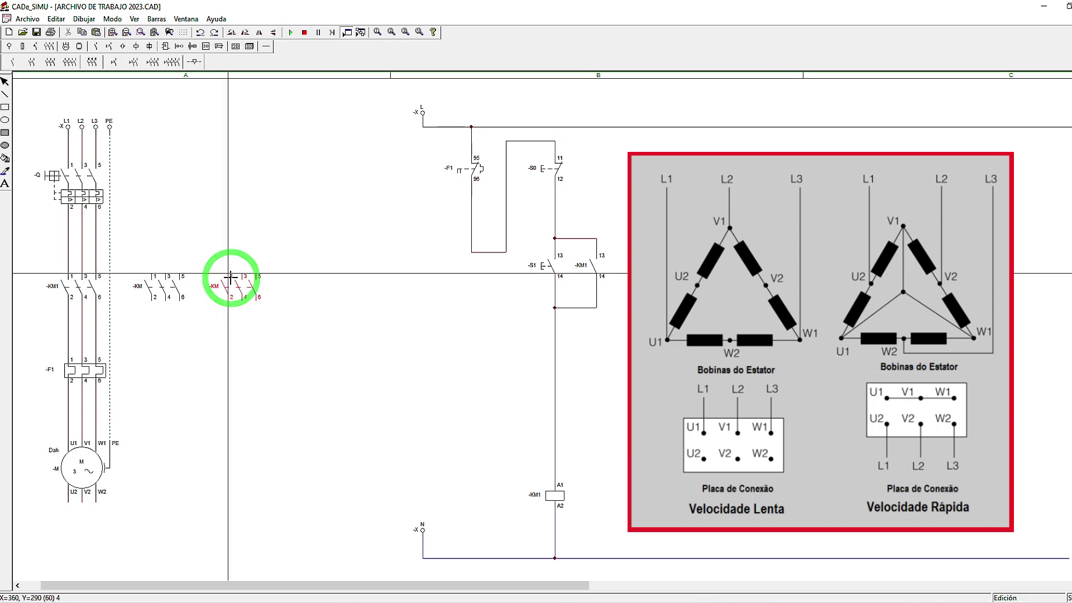
pyautogui.click(230, 277)
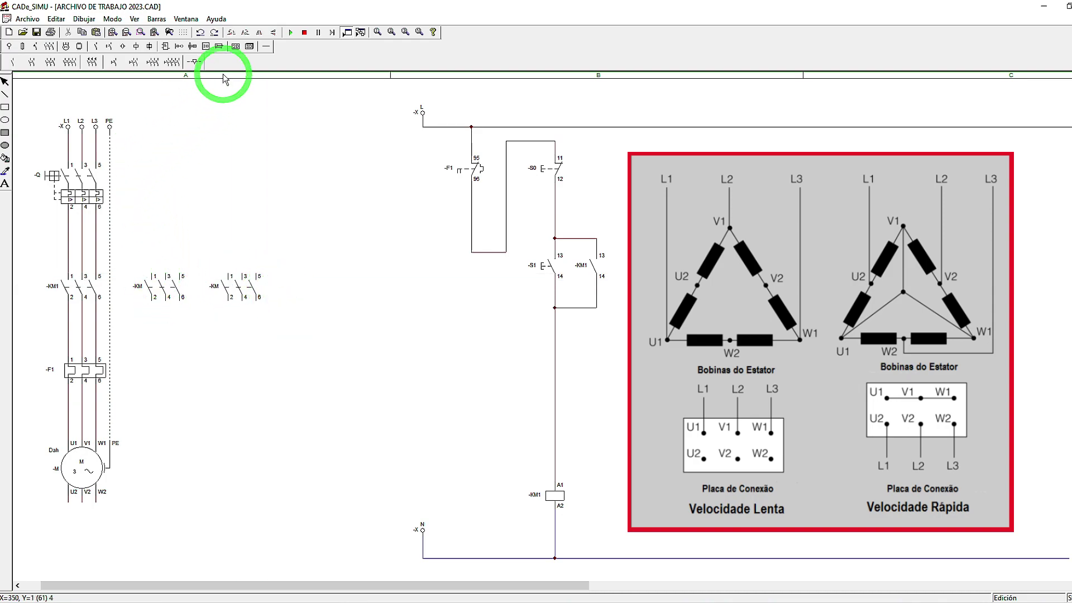
# Step: Bridge the middle contactor's terminals 1, 3 and 5, and wire terminals 2, 4 and 6 to the motor lines below -F1
pyautogui.click(267, 46)
pyautogui.click(83, 61)
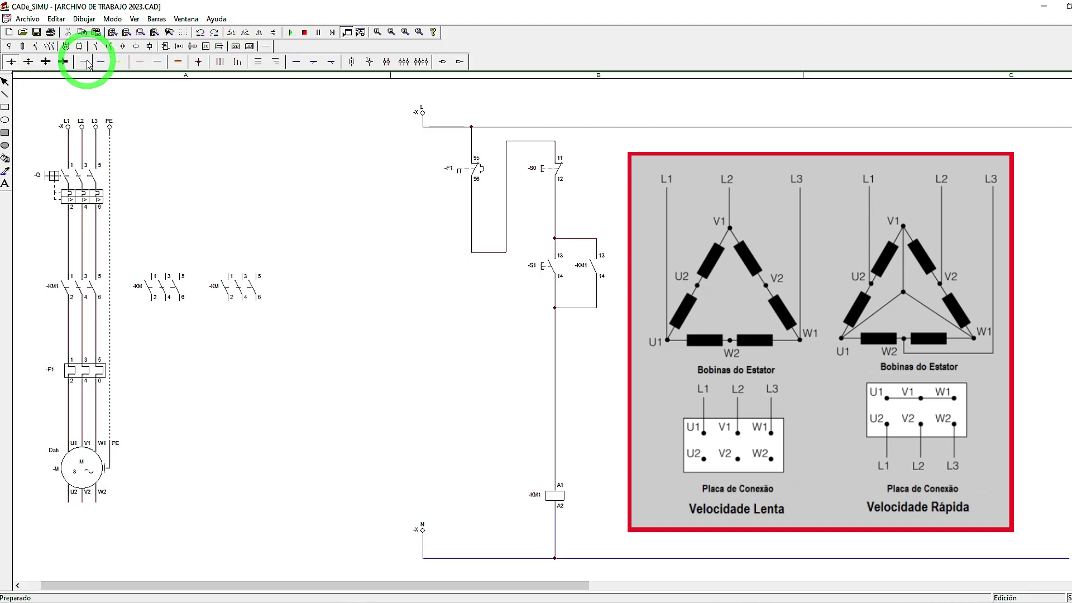
pyautogui.click(154, 275)
pyautogui.moveTo(152, 303)
pyautogui.mouseDown()
pyautogui.moveTo(152, 395)
pyautogui.moveTo(80, 398)
pyautogui.mouseUp()
pyautogui.moveTo(169, 305)
pyautogui.mouseDown()
pyautogui.moveTo(169, 408)
pyautogui.moveTo(88, 411)
pyautogui.mouseUp()
pyautogui.moveTo(184, 304)
pyautogui.mouseDown()
pyautogui.moveTo(182, 421)
pyautogui.moveTo(99, 423)
pyautogui.mouseUp()
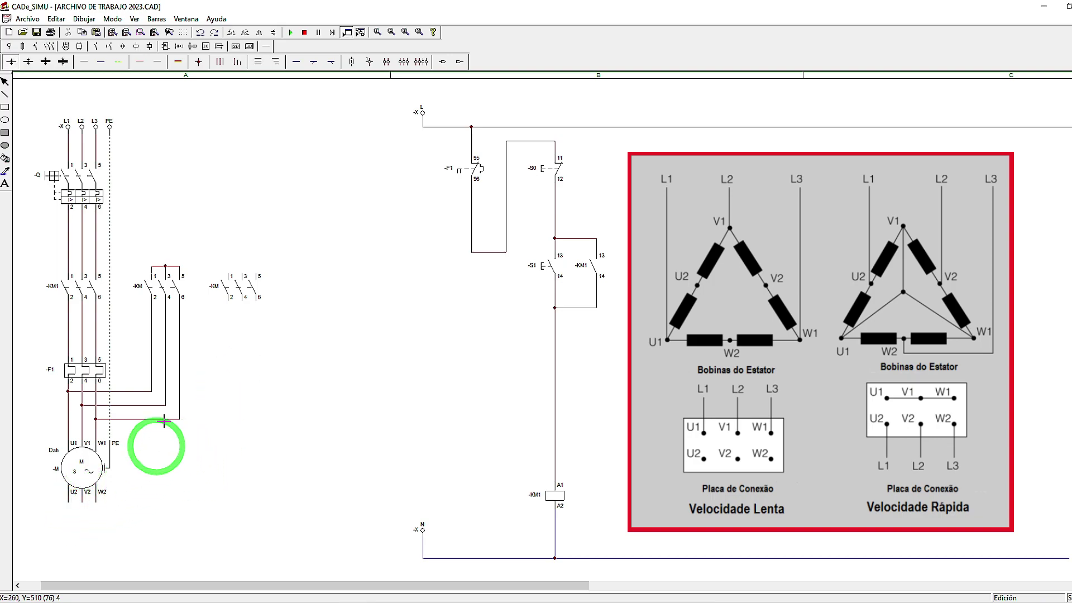
# Step: Wire the third contactor's terminals 1, 3, 5 to the lines above -KM1 and 2, 4, 6 to motor terminals U2, V2, W2
pyautogui.moveTo(233, 270)
pyautogui.mouseDown()
pyautogui.moveTo(239, 249)
pyautogui.moveTo(69, 245)
pyautogui.moveTo(256, 232)
pyautogui.moveTo(96, 231)
pyautogui.mouseUp()
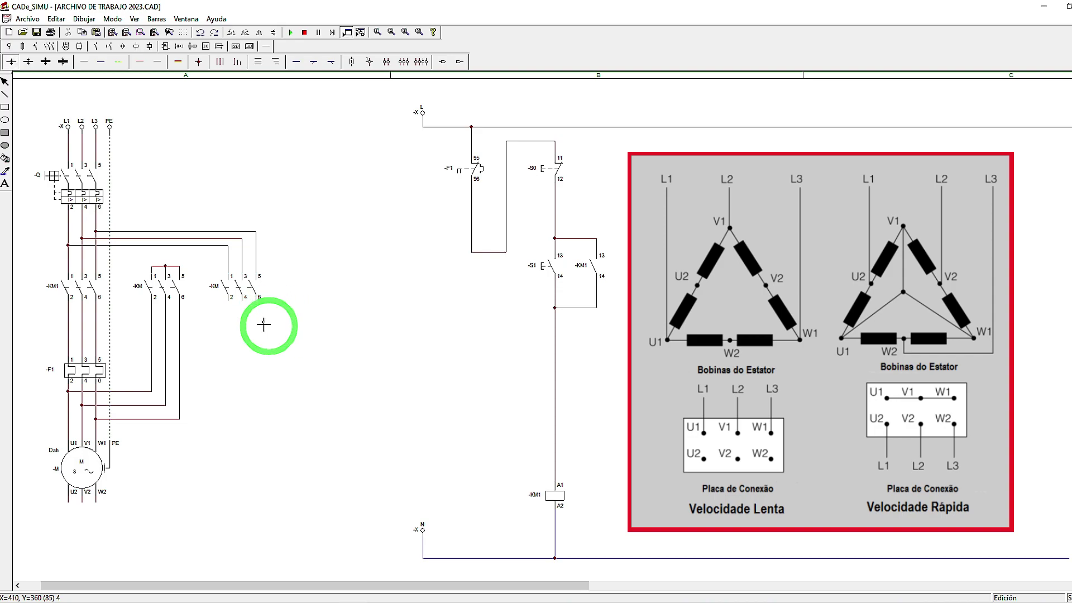
pyautogui.moveTo(228, 299)
pyautogui.mouseDown()
pyautogui.moveTo(229, 526)
pyautogui.moveTo(67, 526)
pyautogui.moveTo(100, 529)
pyautogui.moveTo(87, 545)
pyautogui.moveTo(247, 536)
pyautogui.moveTo(244, 304)
pyautogui.moveTo(259, 548)
pyautogui.moveTo(100, 555)
pyautogui.moveTo(101, 537)
pyautogui.mouseUp()
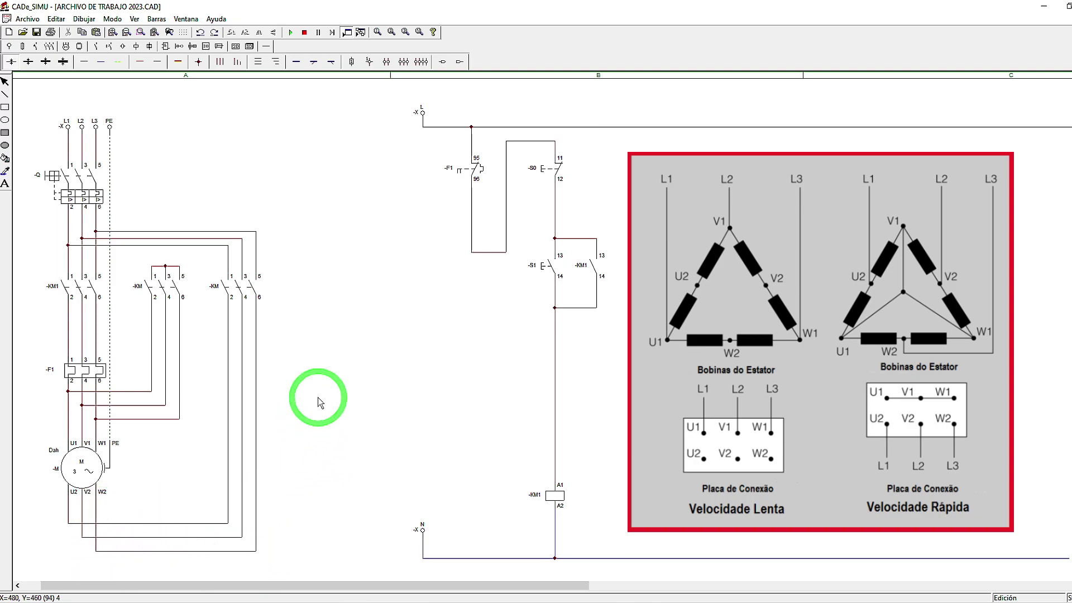
# Step: Delete the three vertical wires running down from the third contactor's terminals 2, 4 and 6
pyautogui.click(256, 396)
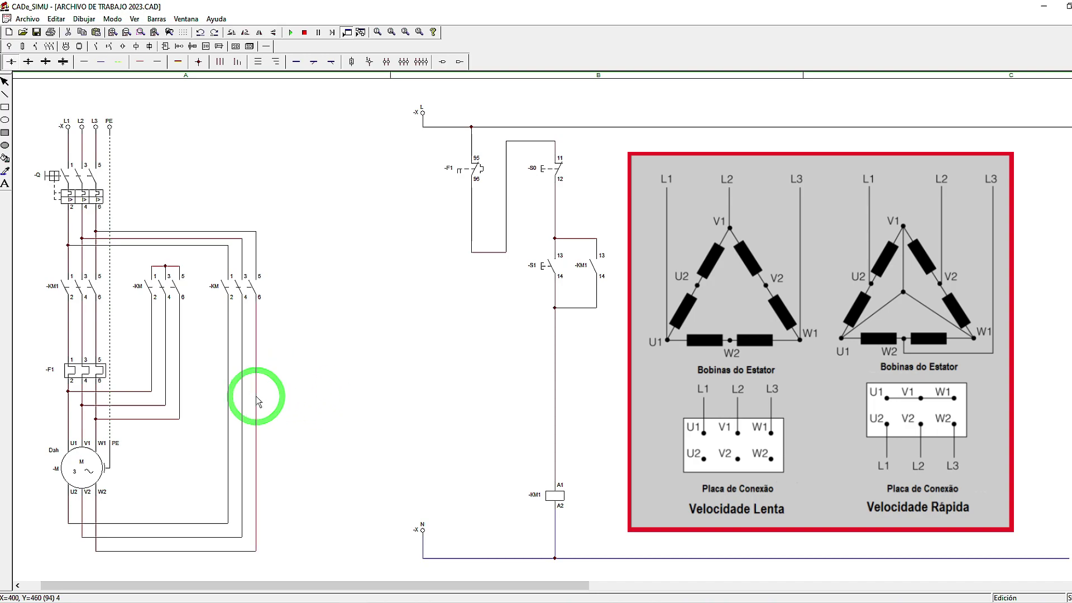
pyautogui.press('Delete')
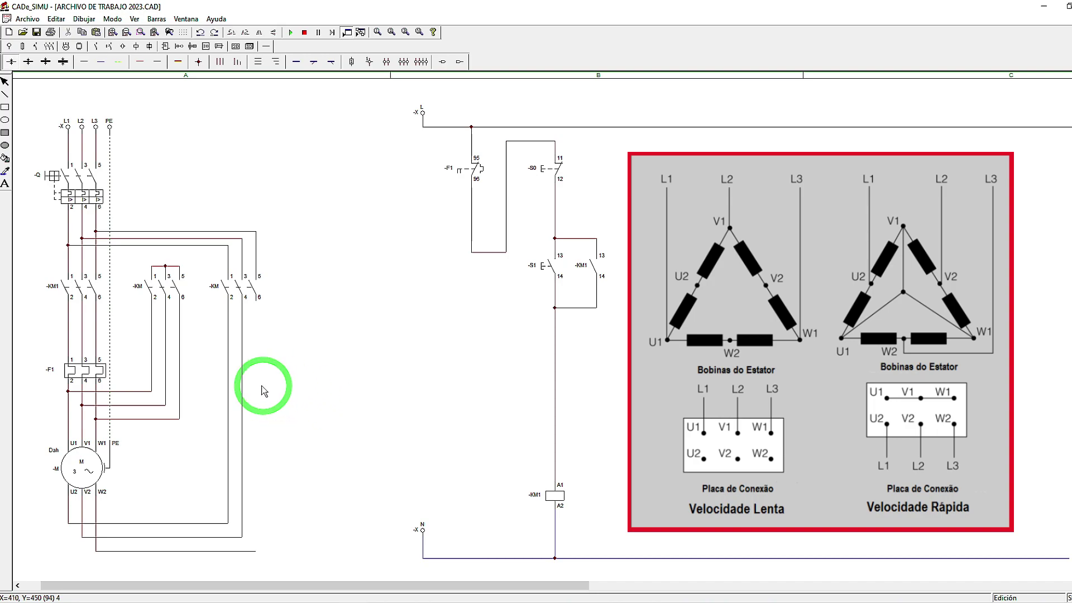
pyautogui.press('Delete')
pyautogui.click(234, 386)
pyautogui.press('Delete')
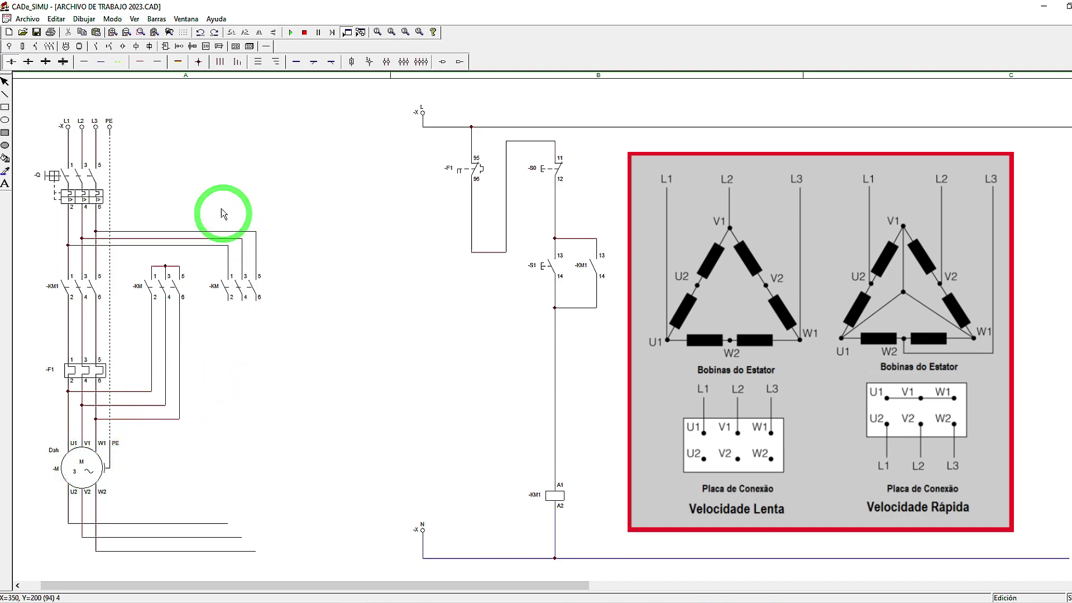
# Step: Place a three-pole thermal relay below the third contactor, level with -F1
pyautogui.click(50, 47)
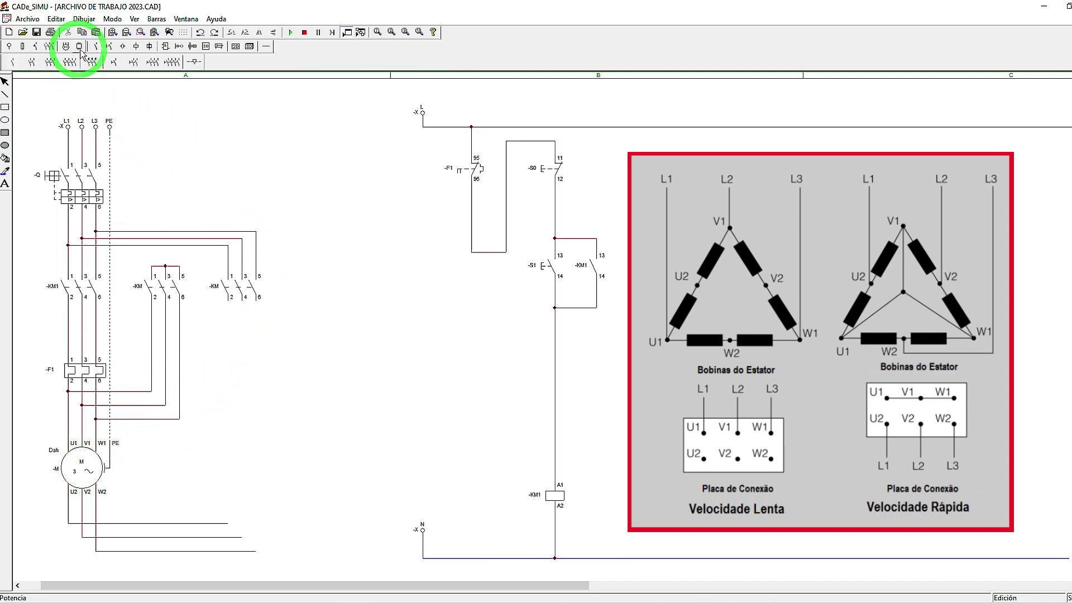
pyautogui.click(206, 62)
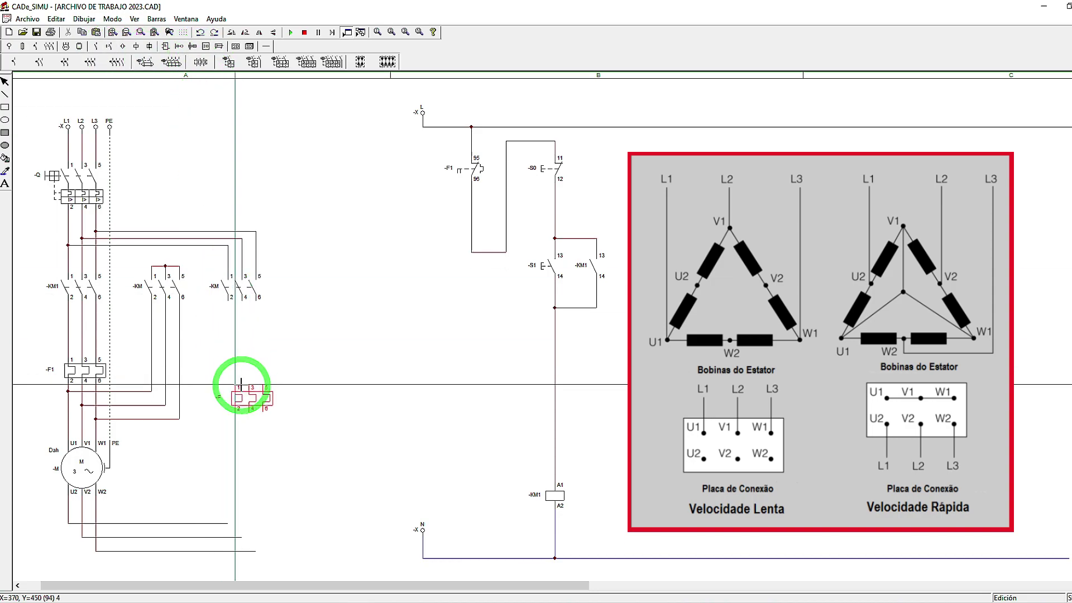
pyautogui.click(223, 363)
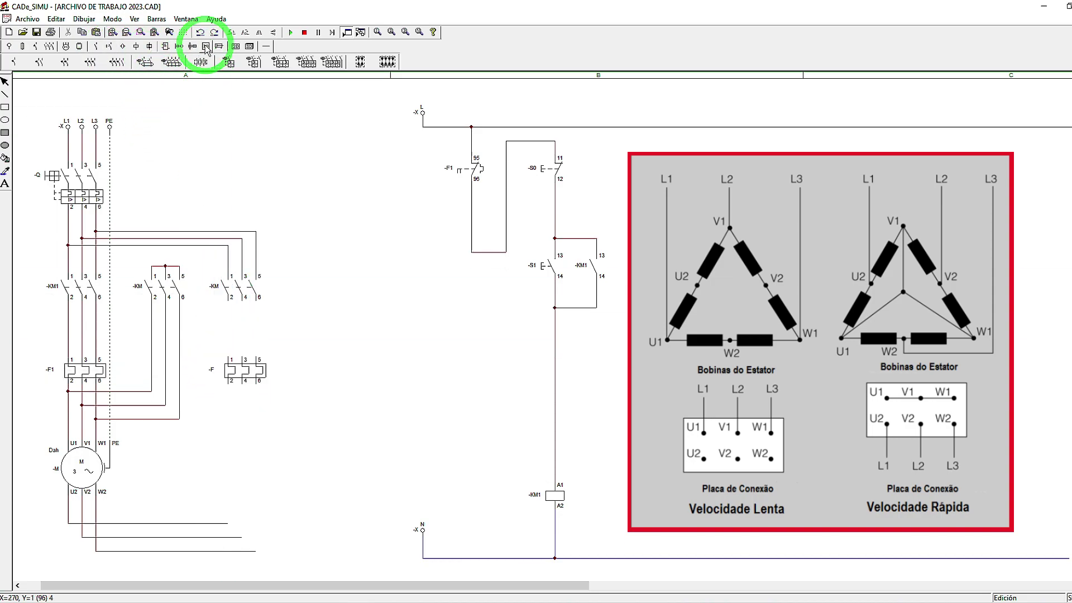
# Step: Wire the second thermal relay between the third contactor and the lines to motor terminals U2, V2 and W2
pyautogui.click(250, 46)
pyautogui.moveTo(224, 306)
pyautogui.mouseDown()
pyautogui.moveTo(237, 352)
pyautogui.moveTo(262, 360)
pyautogui.moveTo(234, 525)
pyautogui.mouseUp()
pyautogui.moveTo(248, 383)
pyautogui.mouseDown()
pyautogui.moveTo(249, 540)
pyautogui.moveTo(263, 477)
pyautogui.moveTo(255, 551)
pyautogui.mouseUp()
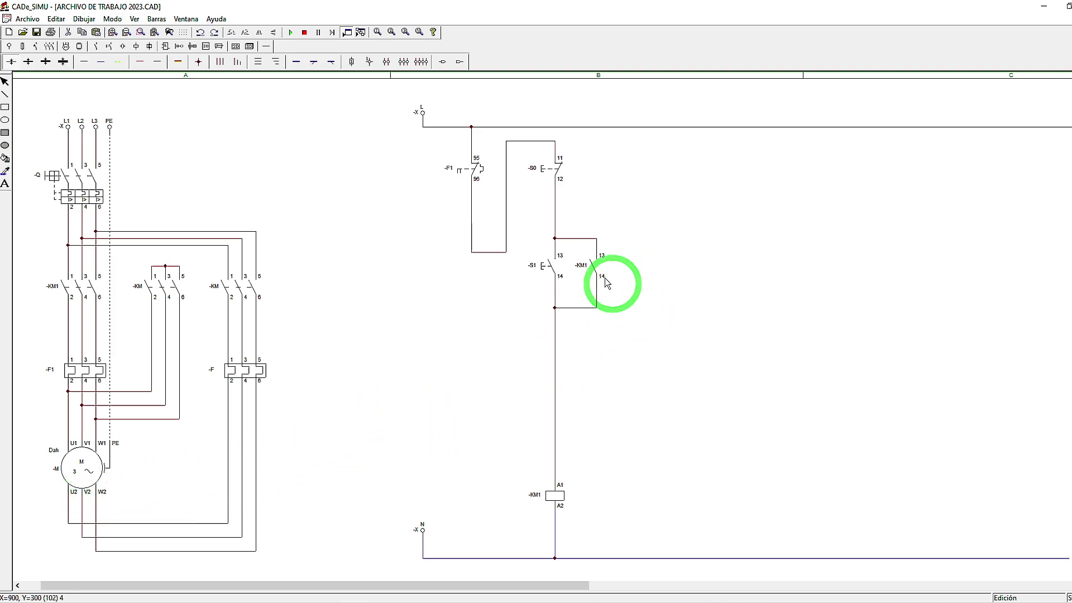
# Step: Place a normally open pushbutton 13-14 and a normally open auxiliary contact 13-14 beside the -KM1 branch
pyautogui.click(109, 46)
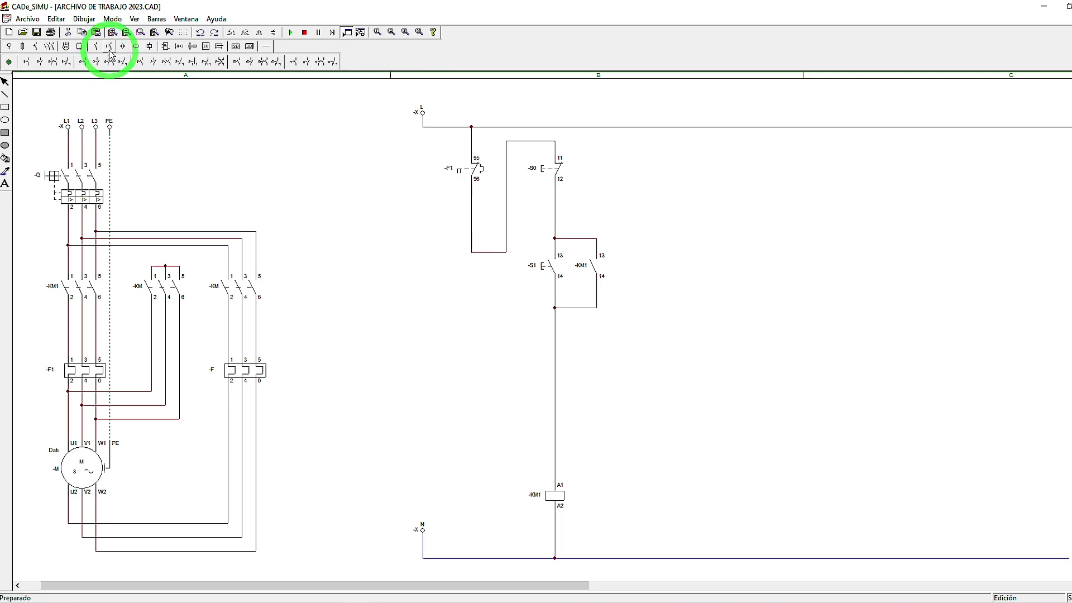
pyautogui.click(28, 63)
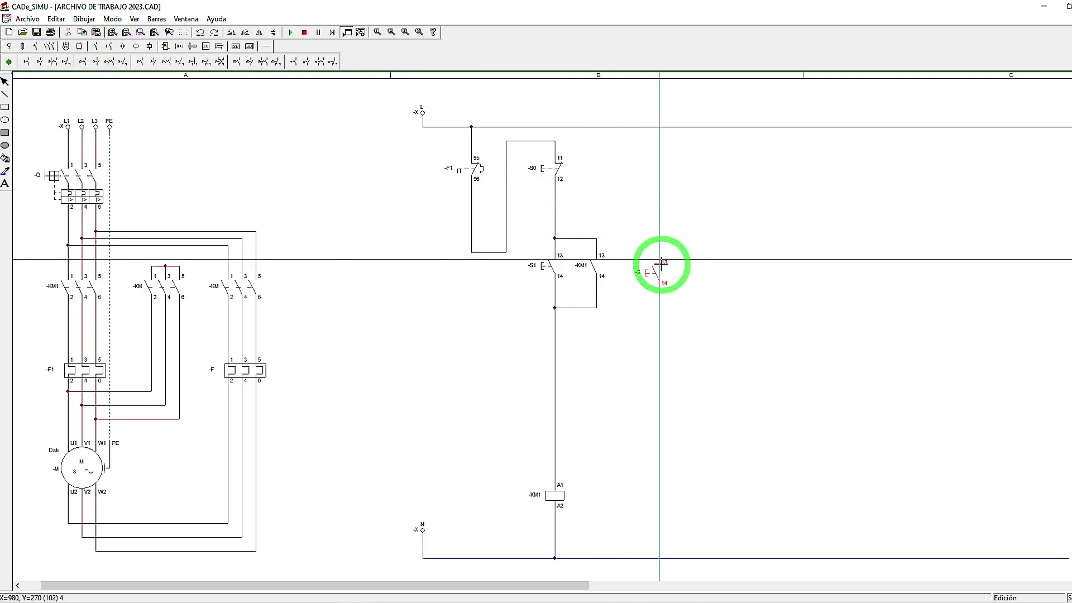
pyautogui.click(660, 263)
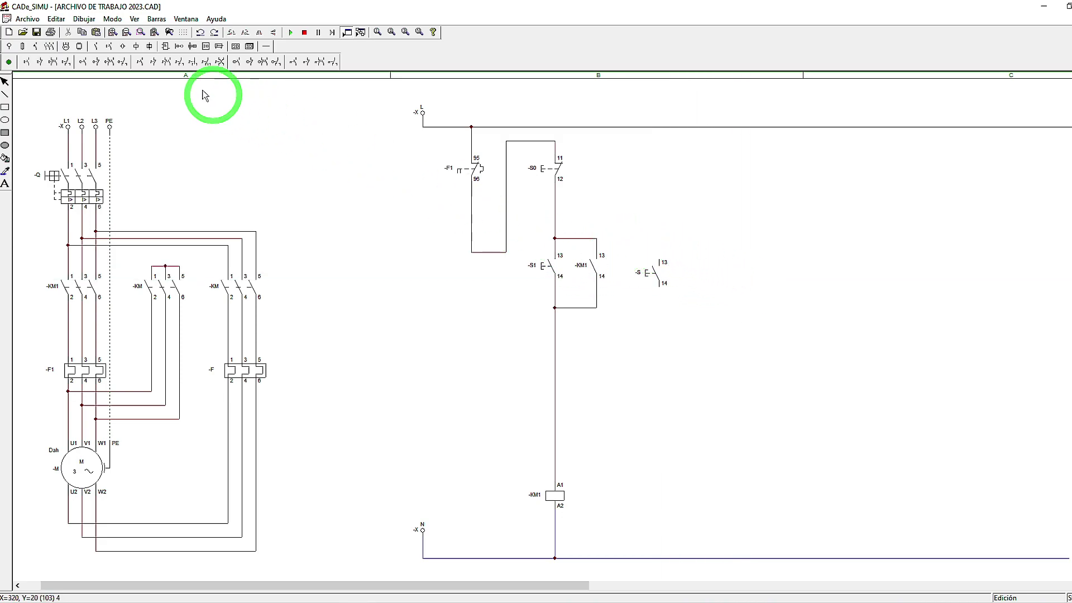
pyautogui.click(206, 47)
pyautogui.click(707, 263)
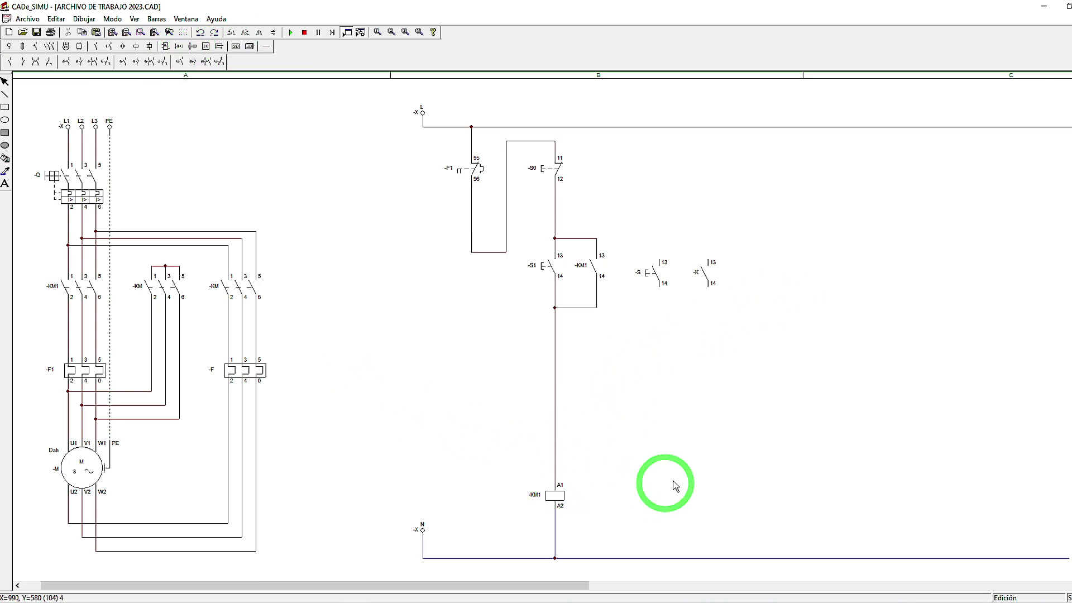
# Step: Place two contactor coils beside the -KM1 coil and wire them in parallel beneath the second pushbutton and its holding contact, down to neutral
pyautogui.click(79, 47)
pyautogui.click(8, 61)
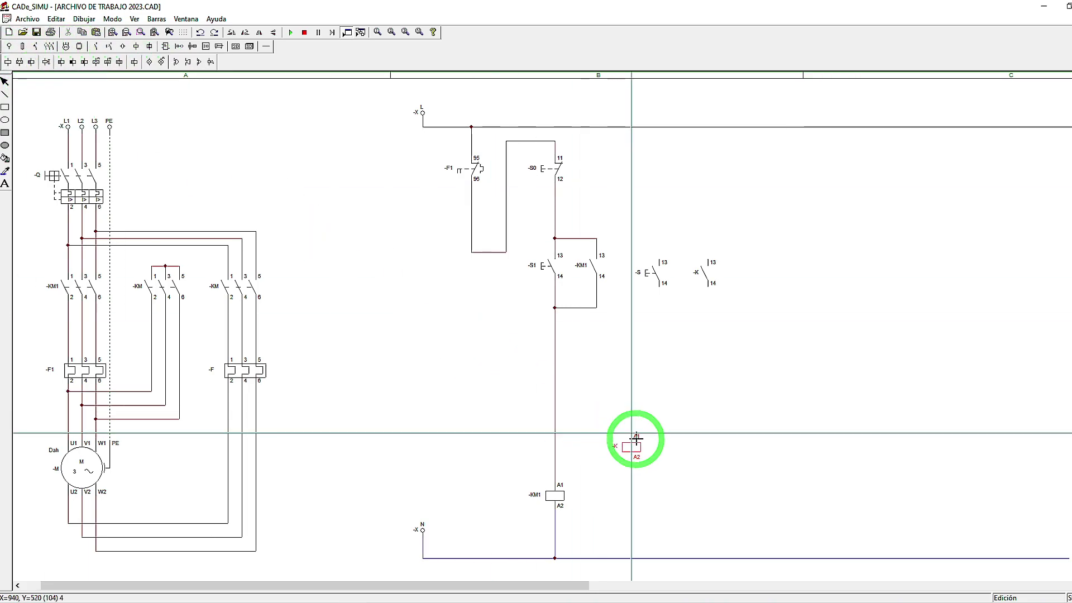
pyautogui.click(659, 484)
pyautogui.click(709, 476)
pyautogui.click(267, 48)
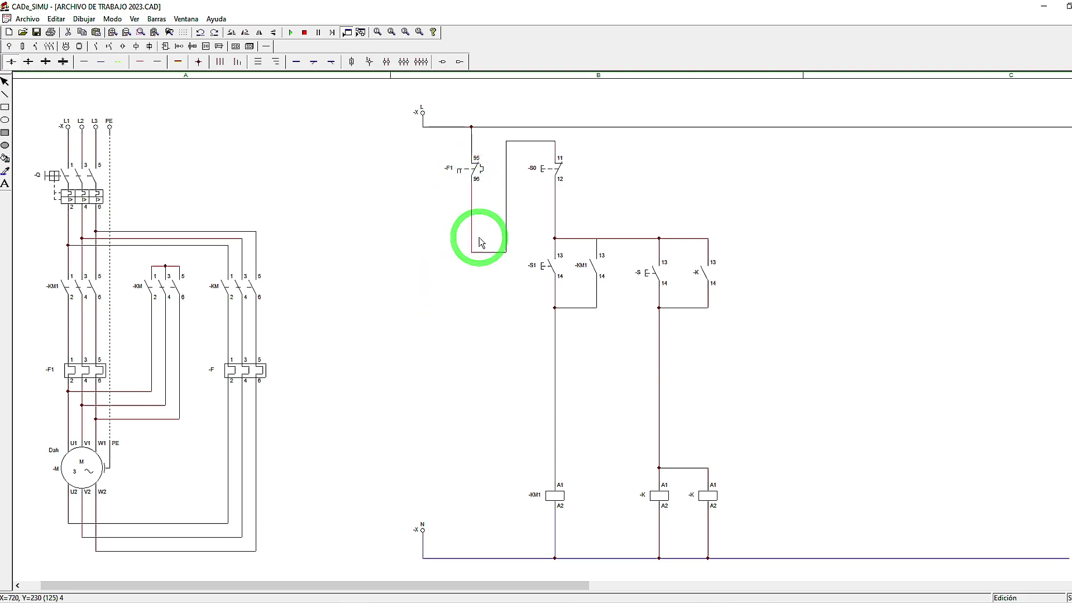
# Step: Replace the vertical wire below contact -F1 with a second normally closed thermal relay contact 95-96 wired in series
pyautogui.press('Delete')
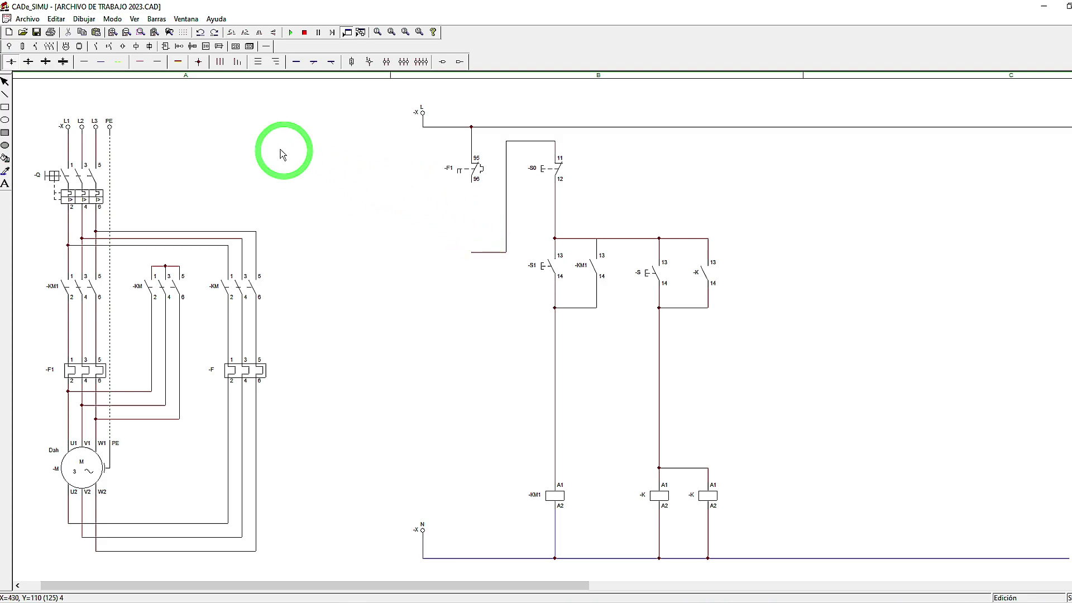
pyautogui.click(109, 47)
pyautogui.click(307, 62)
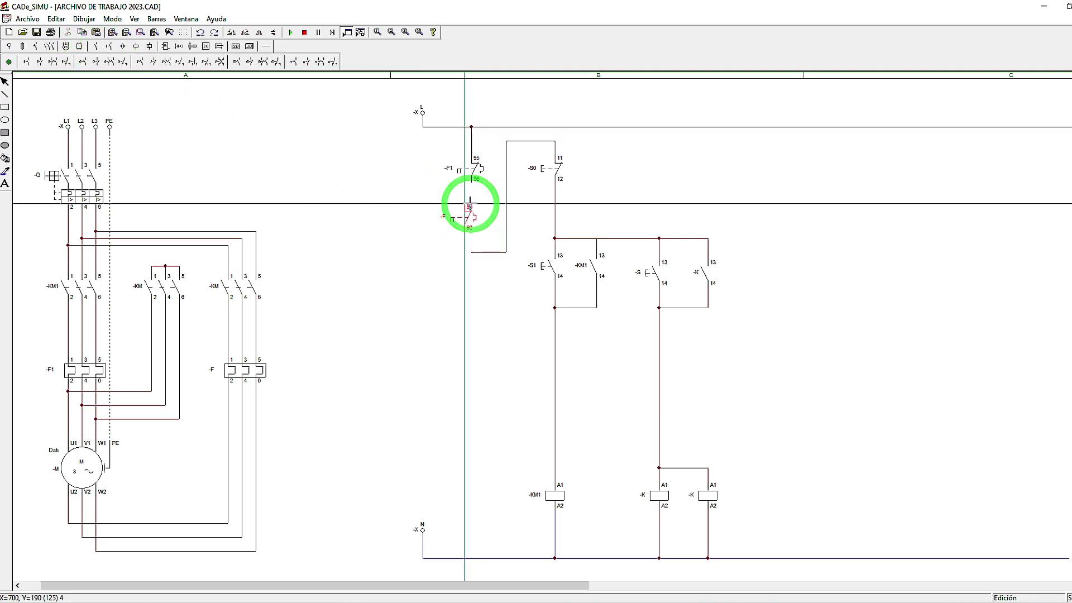
pyautogui.click(472, 204)
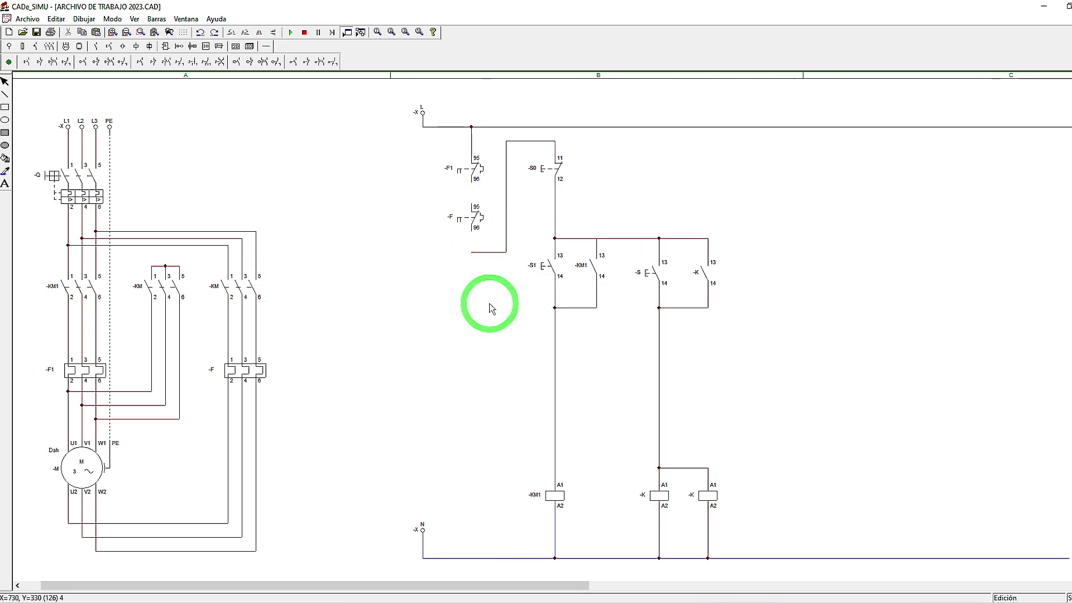
pyautogui.click(266, 47)
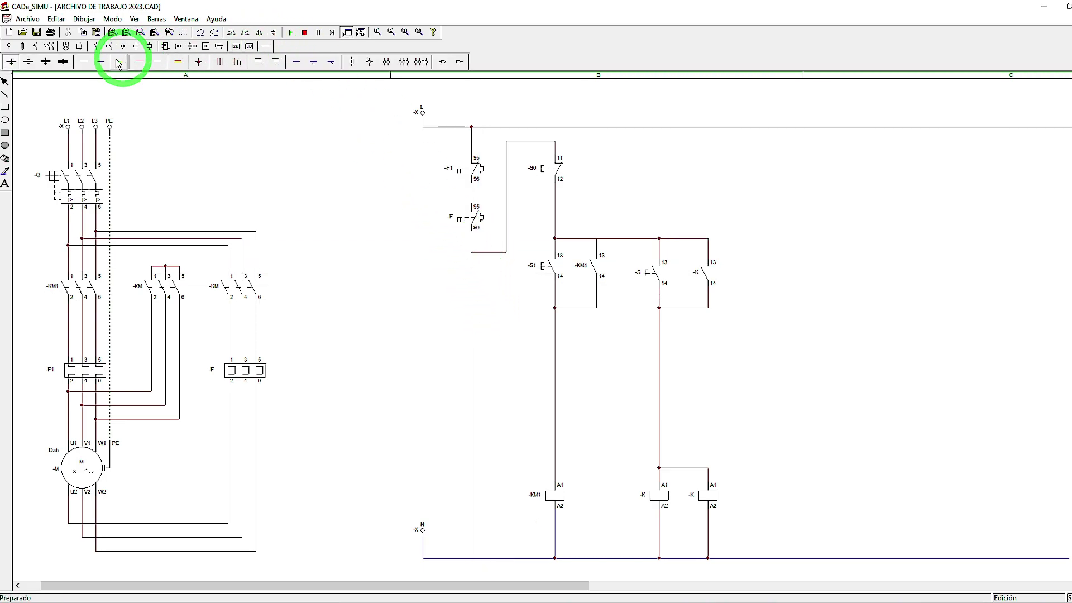
pyautogui.click(88, 64)
pyautogui.moveTo(471, 183); pyautogui.dragTo(471, 252)
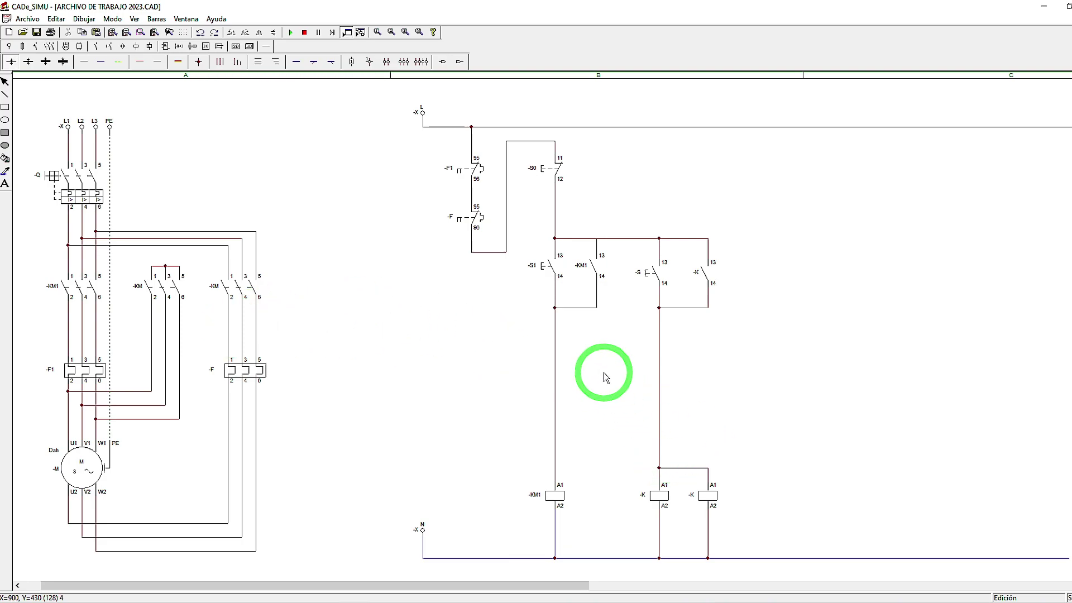
# Step: Name the second and third power contactors -KM2 and -KM3, and the second thermal relay -F2
pyautogui.doubleClick(159, 288)
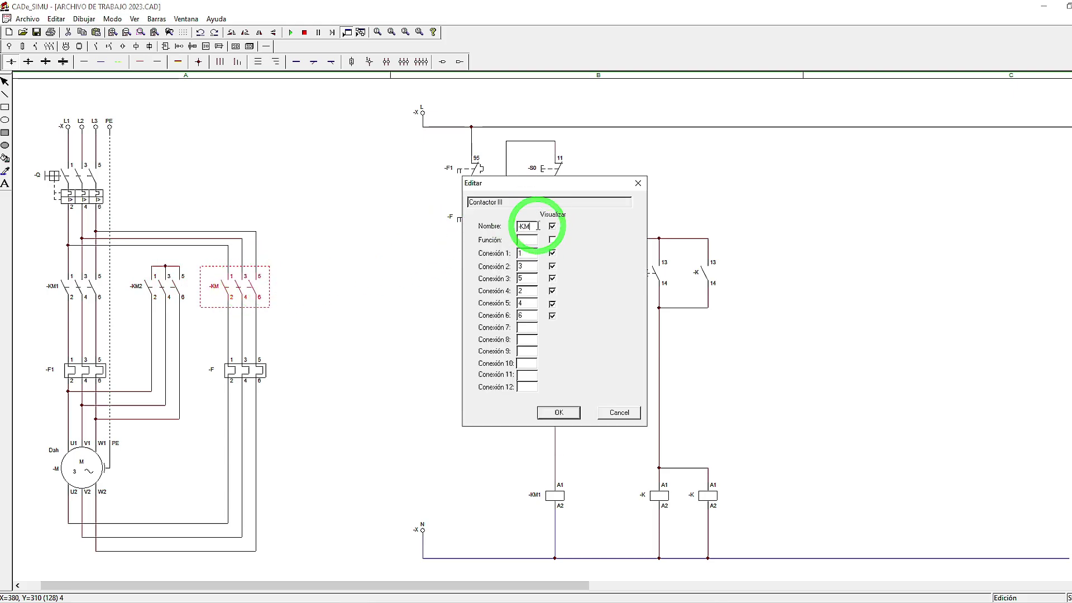
pyautogui.press('Return')
pyautogui.doubleClick(239, 371)
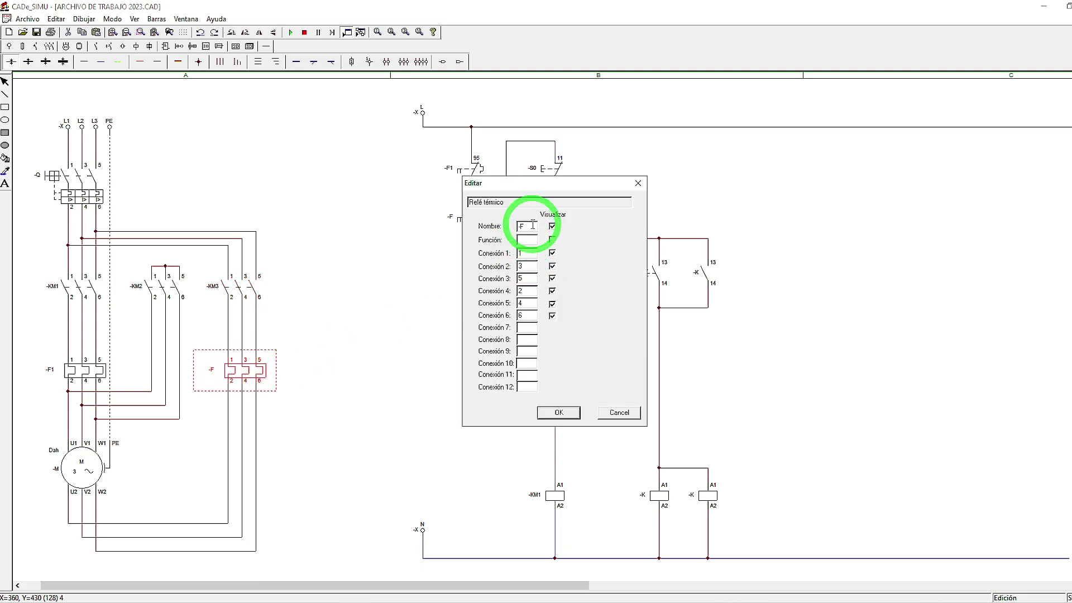
pyautogui.write('2')
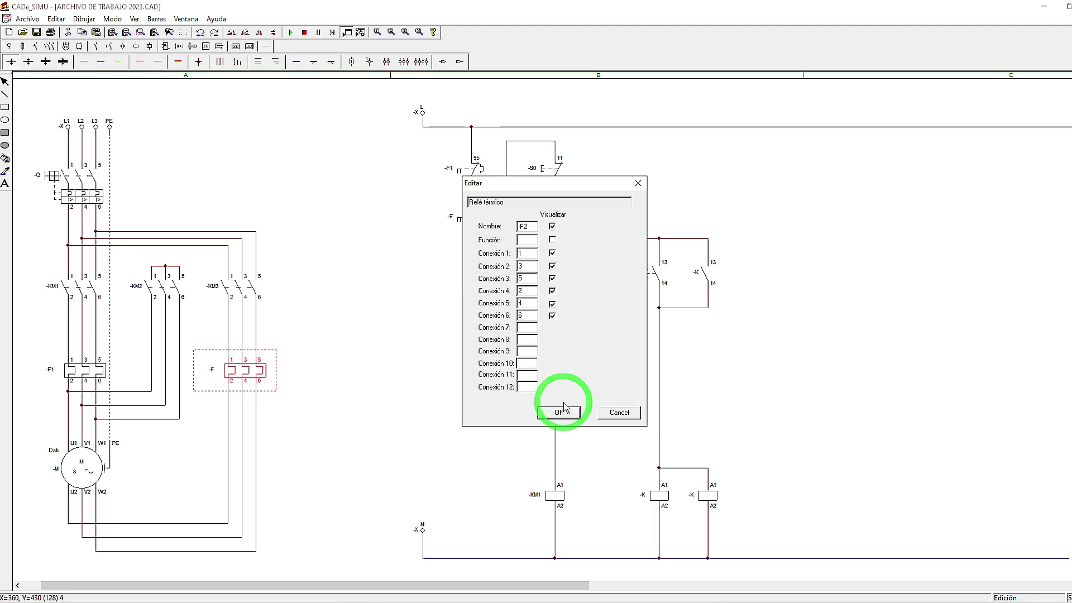
pyautogui.click(558, 412)
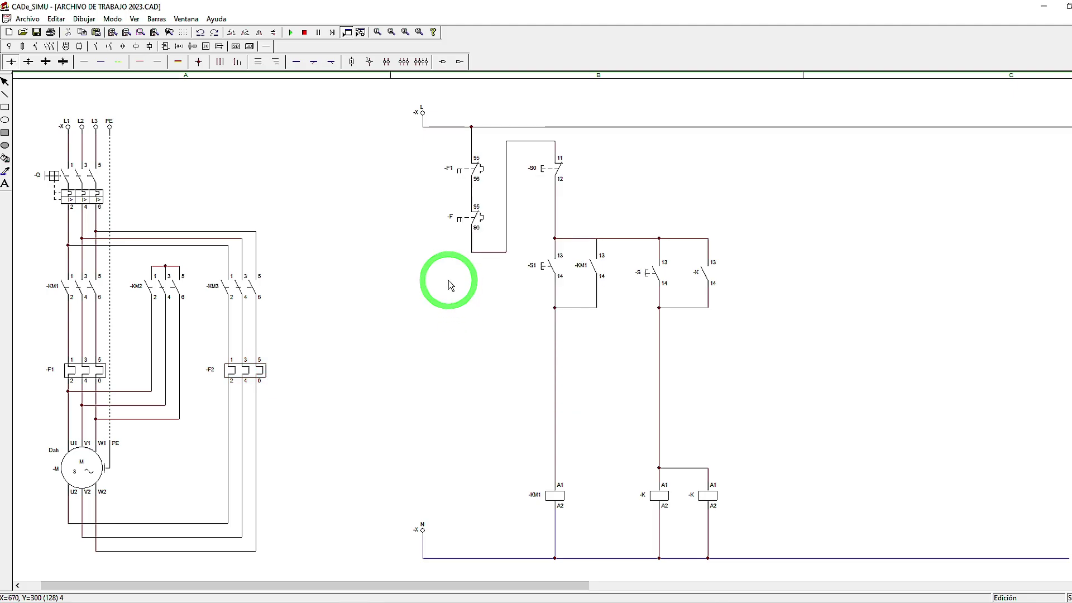
# Step: Name the second thermal relay contact in the control circuit -F2 and the second start pushbutton -S2
pyautogui.doubleClick(476, 228)
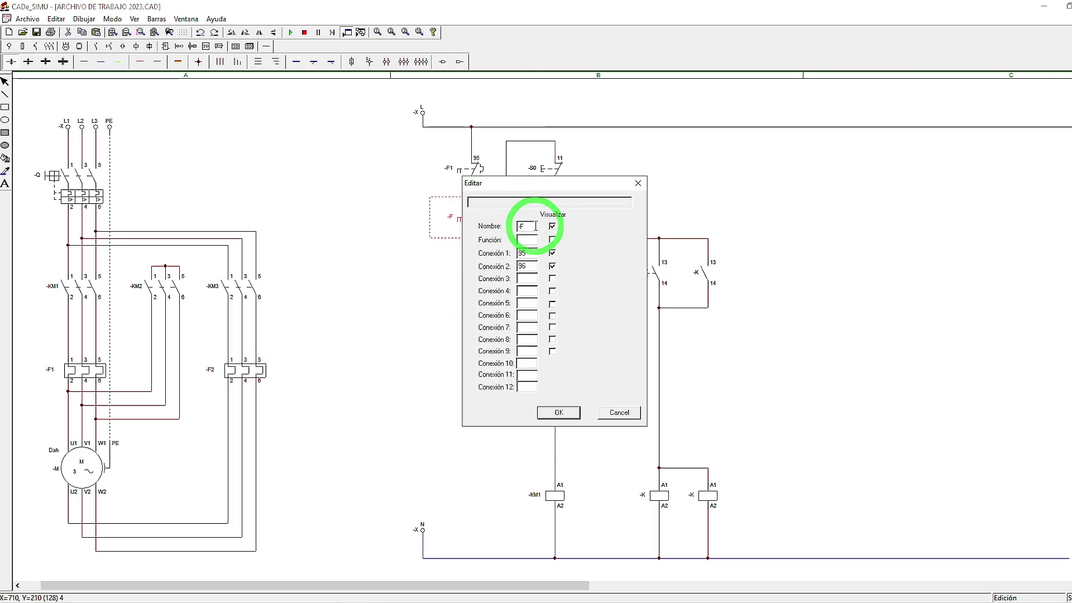
pyautogui.write('2')
pyautogui.press('Return')
pyautogui.doubleClick(652, 276)
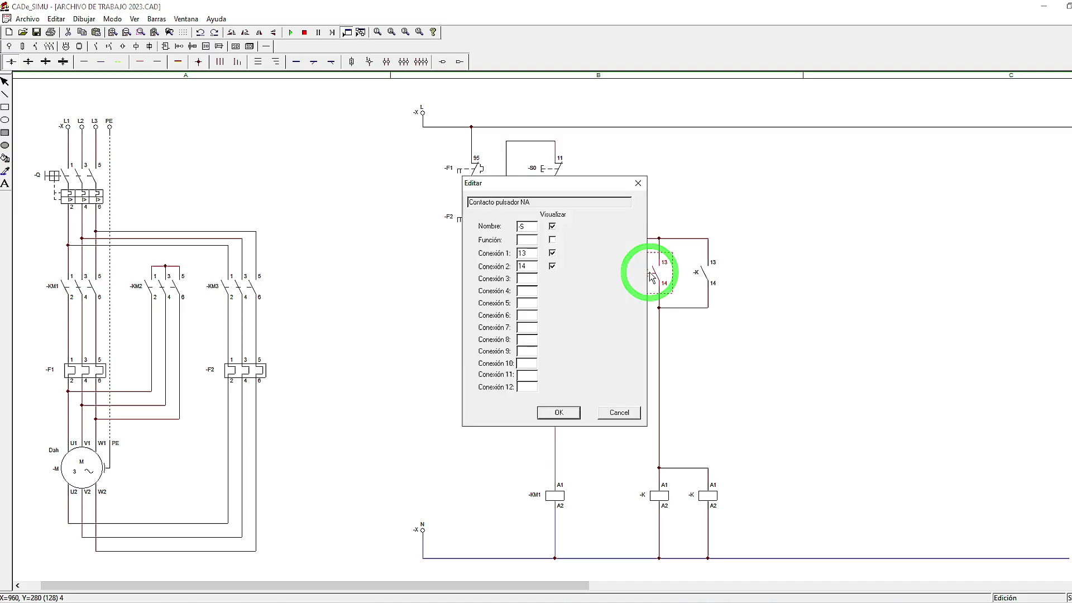
pyautogui.click(534, 226)
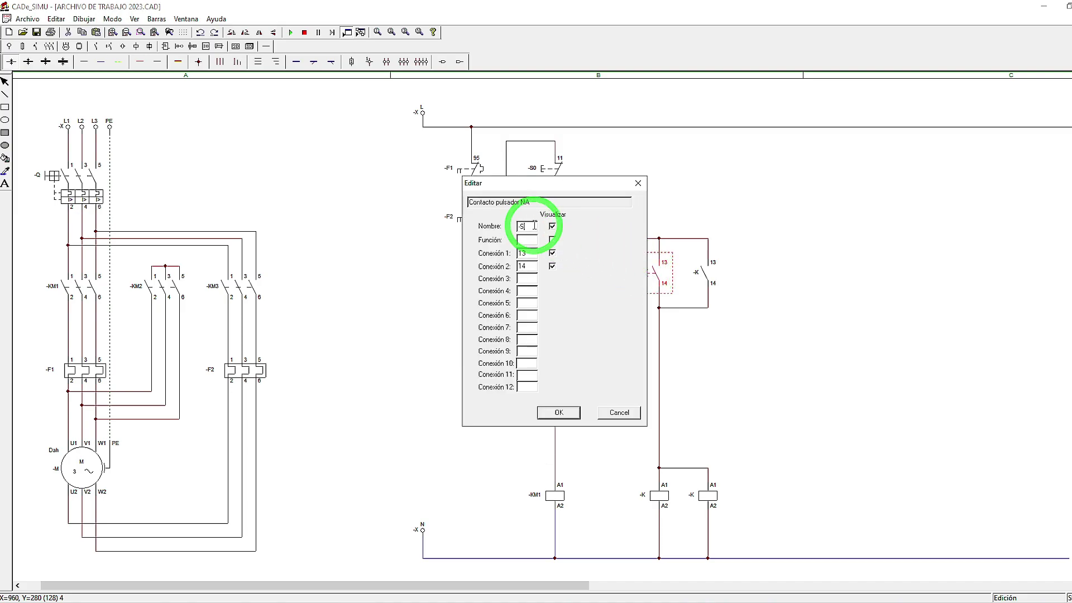
pyautogui.write('2')
pyautogui.click(558, 412)
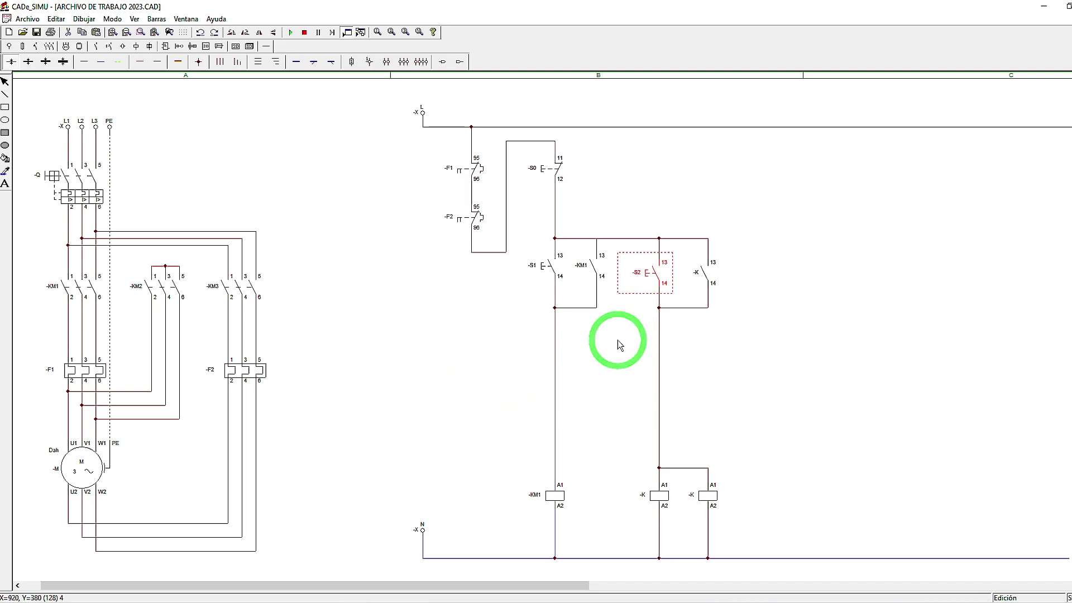
pyautogui.click(610, 393)
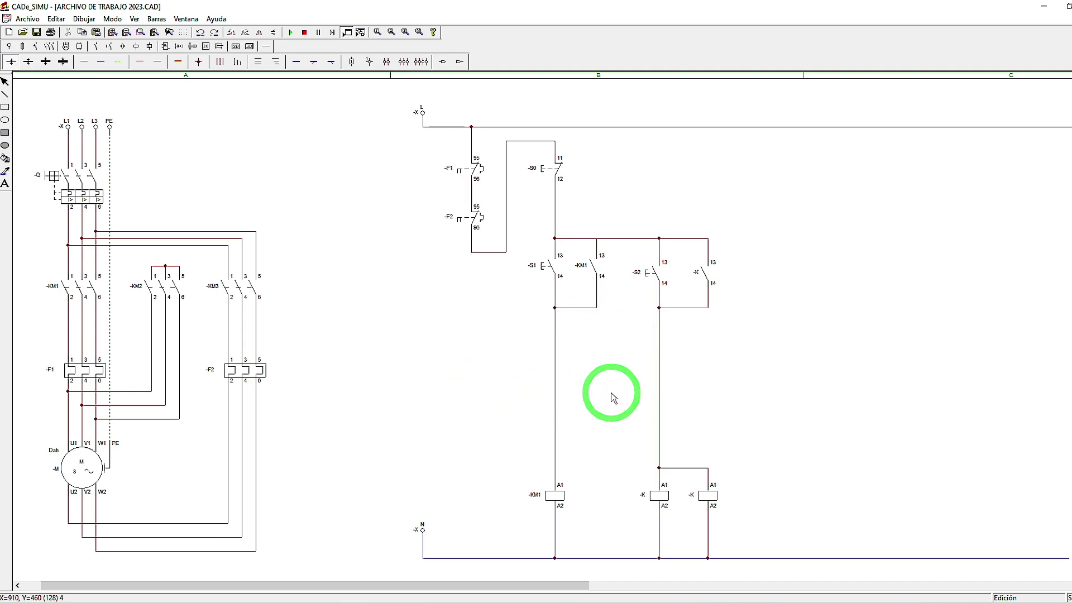
# Step: Name the two new contactor coils -KM2 and -KM3
pyautogui.doubleClick(661, 499)
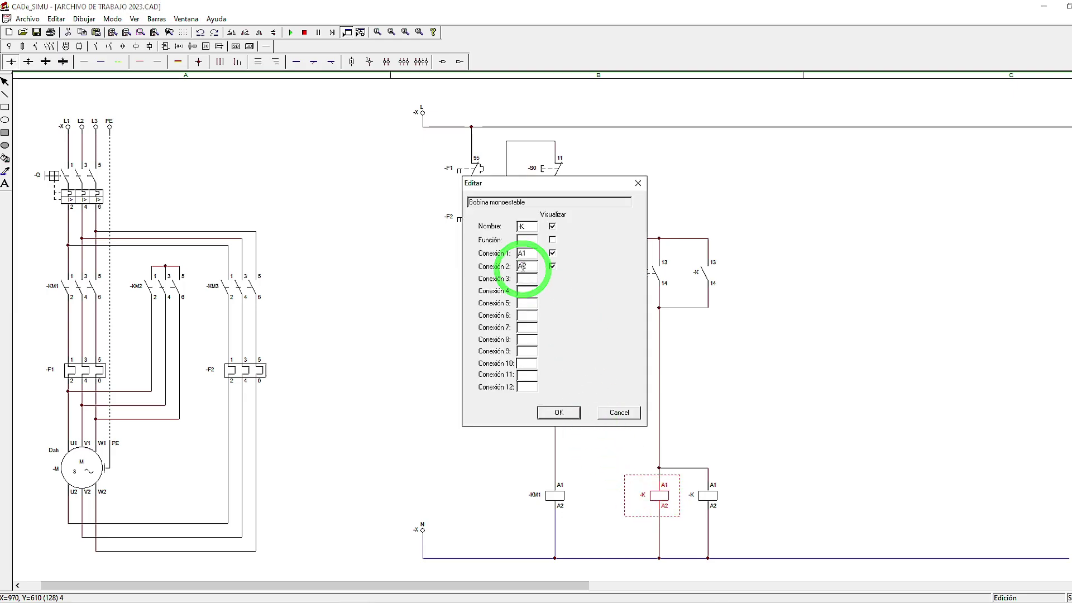
pyautogui.write('M')
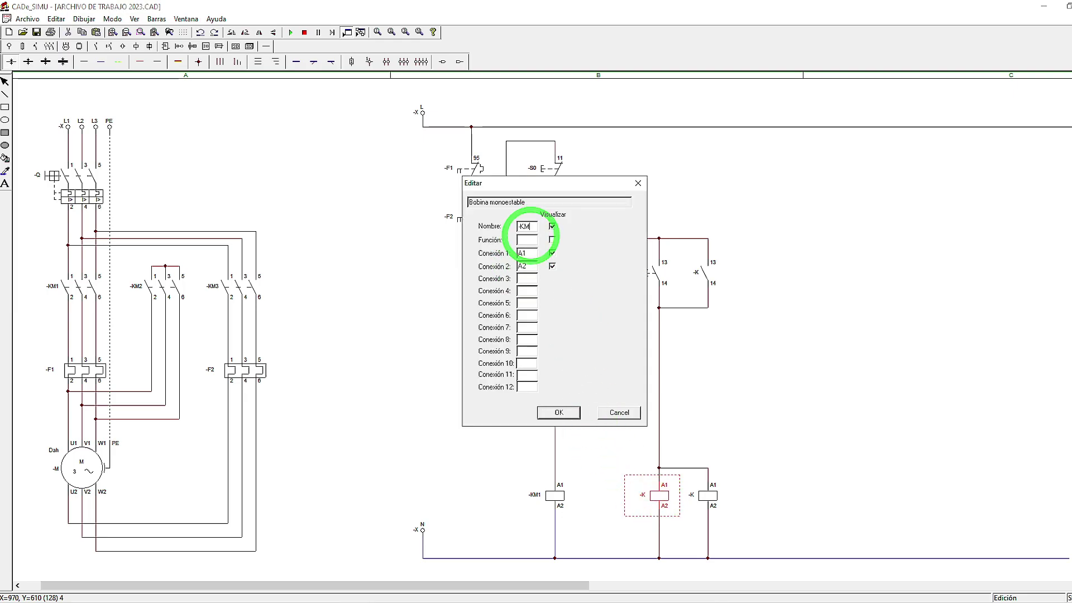
pyautogui.write('2')
pyautogui.press('Return')
pyautogui.doubleClick(708, 496)
pyautogui.write('M3')
pyautogui.press('Return')
# Step: Name the auxiliary contact in parallel with pushbutton -S2 as -KM3
pyautogui.click(703, 276)
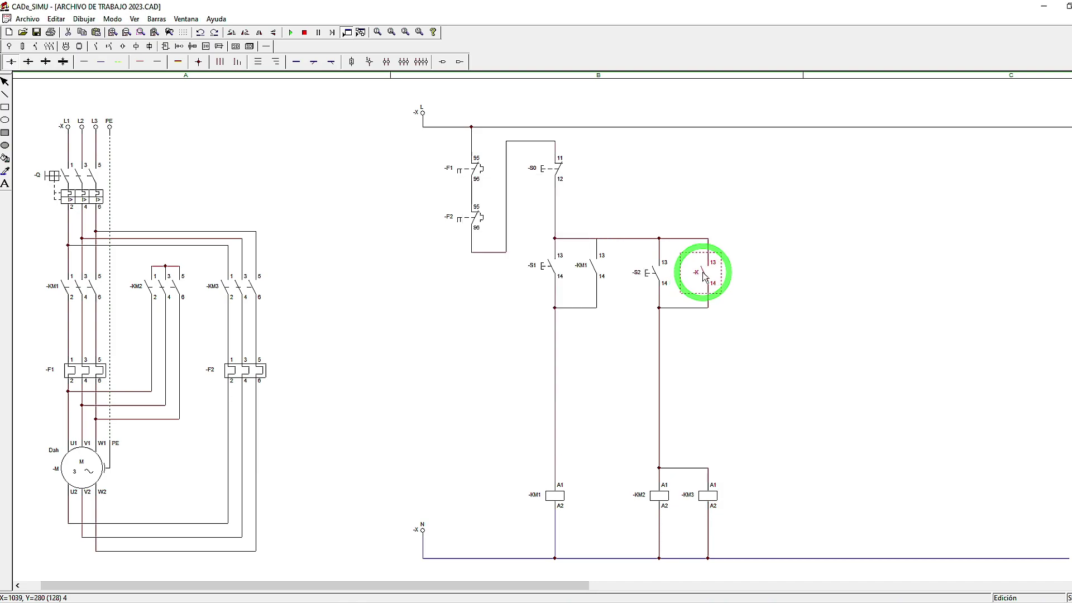
pyautogui.doubleClick(703, 277)
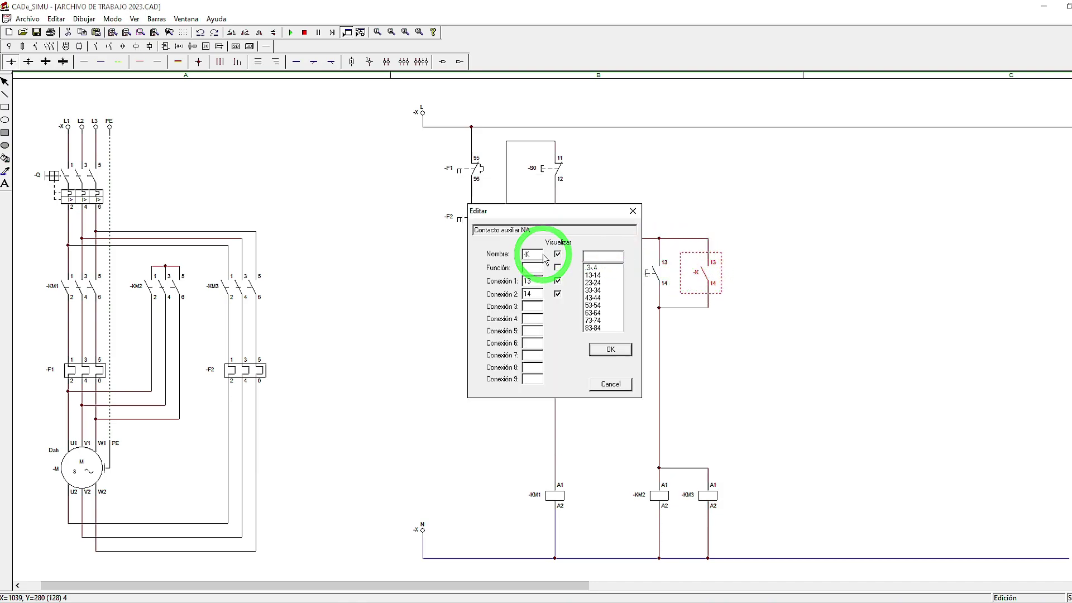
pyautogui.press('Return')
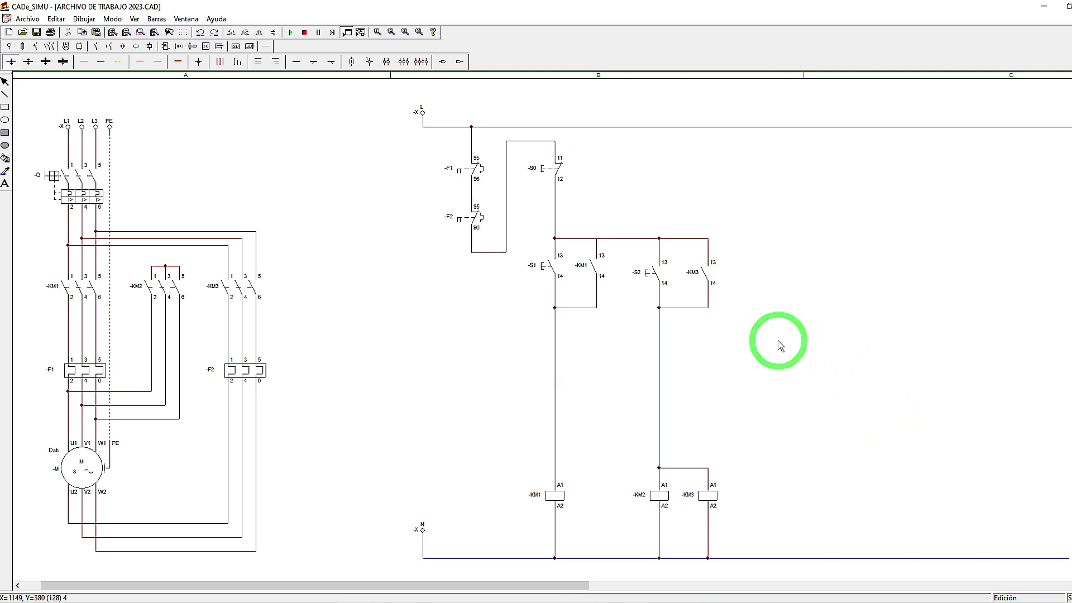
# Step: Simulate the circuit with breaker -Q closed, starting the motor with -S1 and stopping it with -S0
pyautogui.click(290, 32)
pyautogui.click(83, 174)
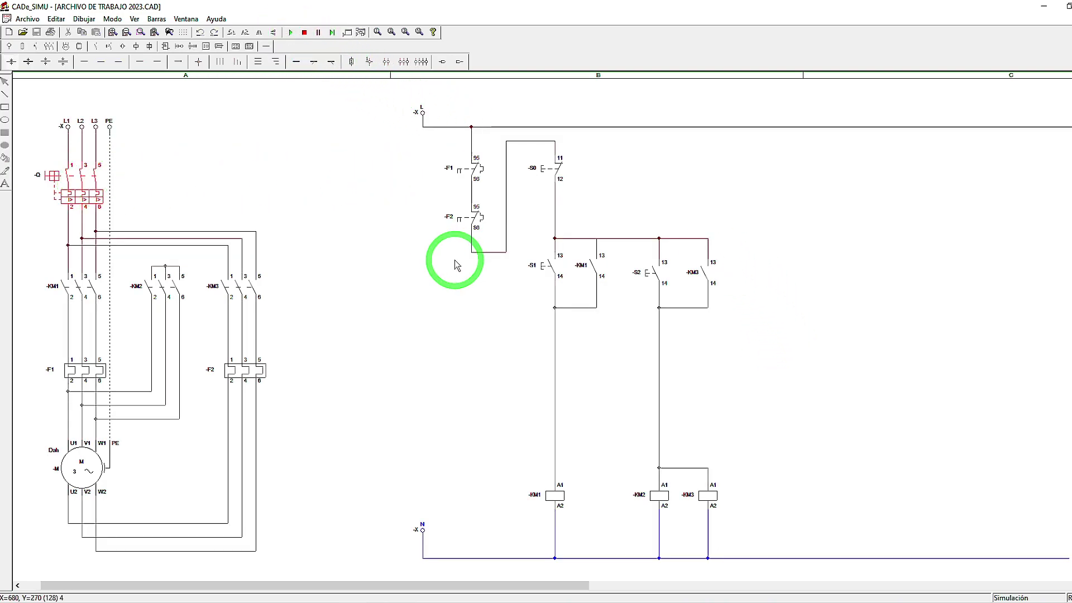
pyautogui.click(549, 268)
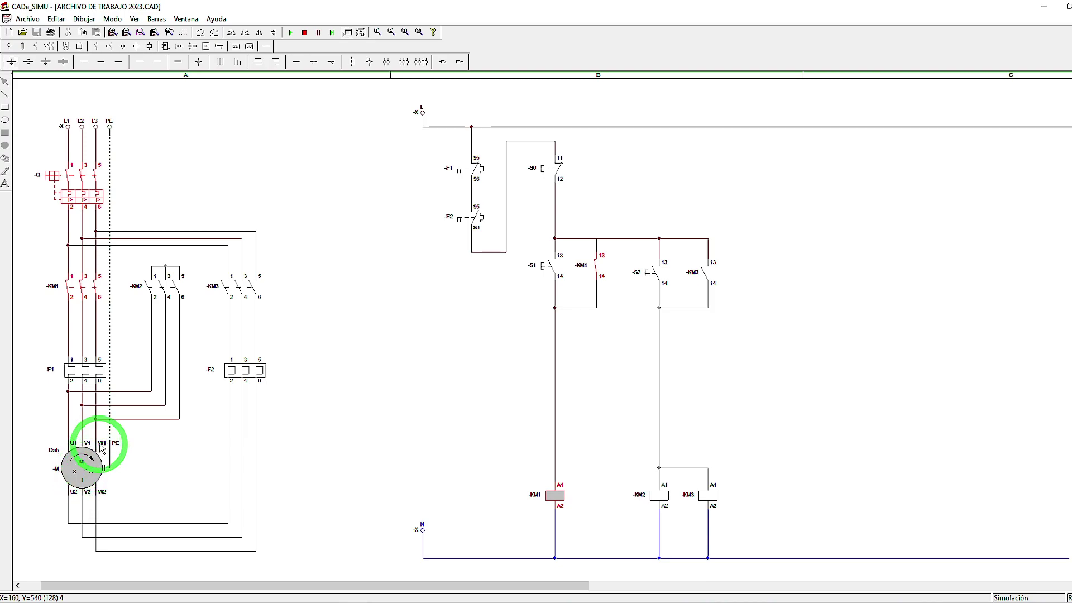
pyautogui.click(551, 177)
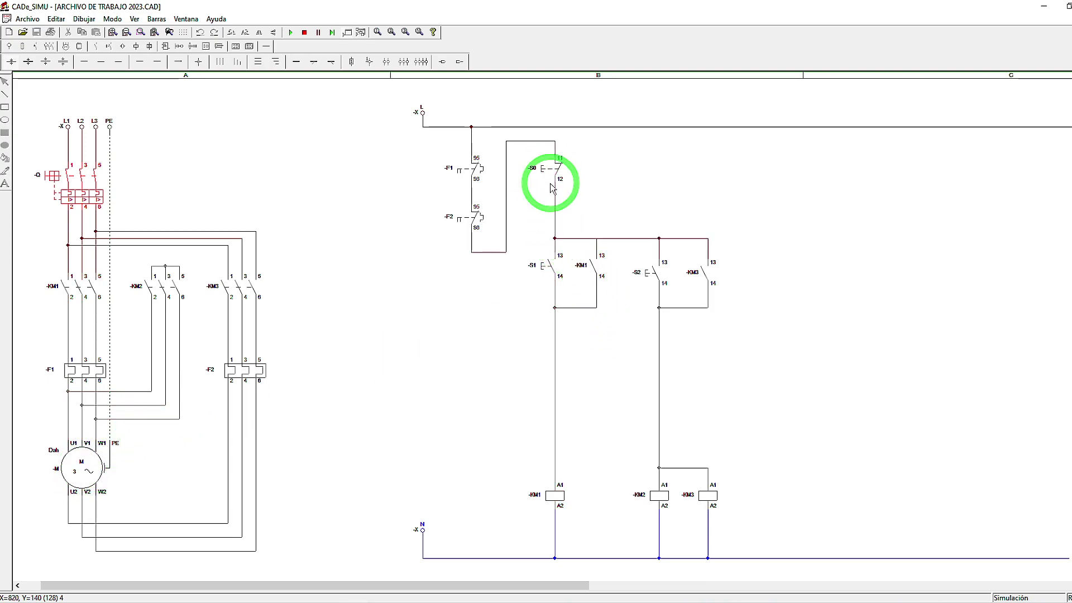
# Step: Test the second speed with -S2, and actuate -S1 while contactors -KM2 and -KM3 are energized
pyautogui.click(651, 276)
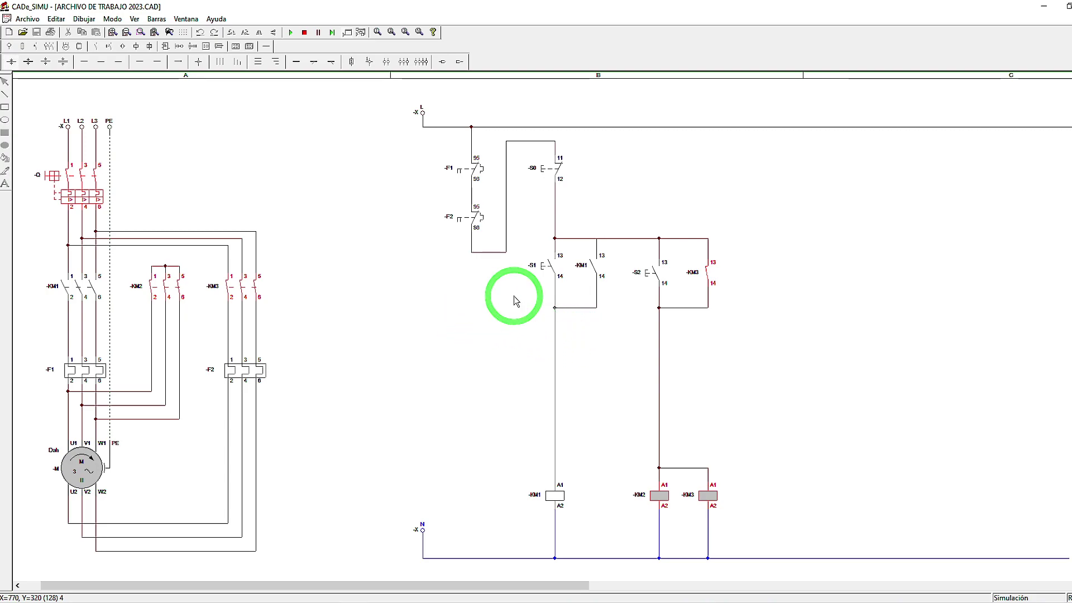
pyautogui.click(550, 274)
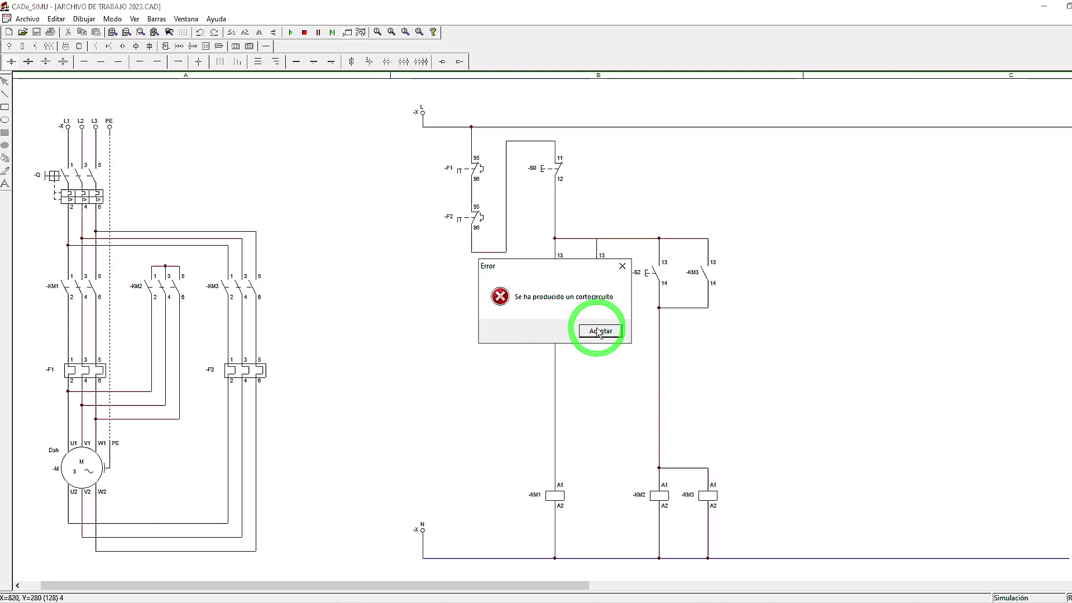
pyautogui.click(622, 267)
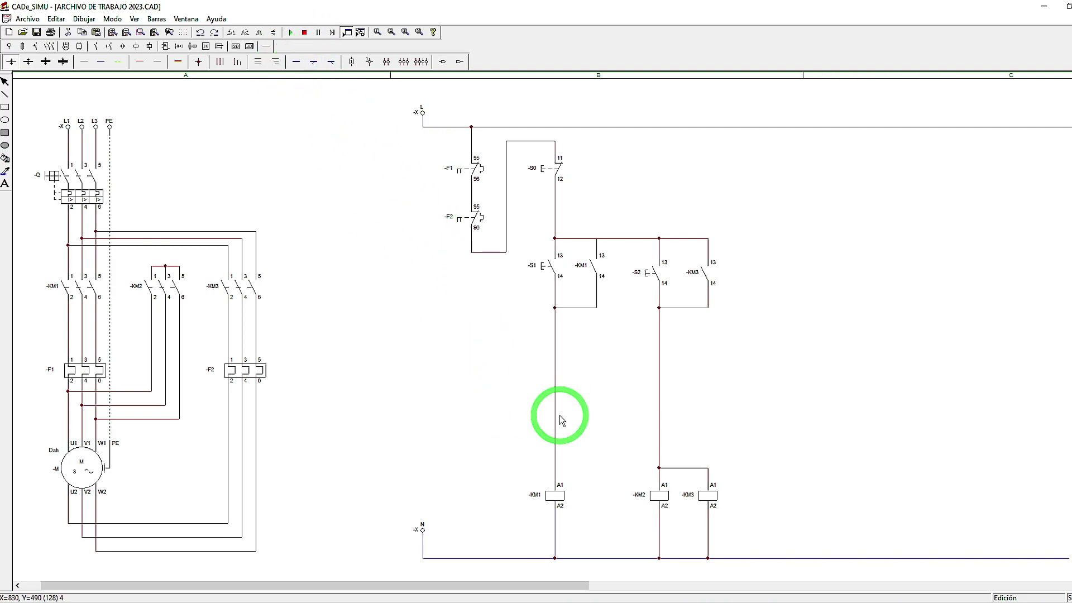
# Step: Delete the two vertical wires linking the start pushbutton branches to the -KM1 and -KM2 coils
pyautogui.click(556, 385)
pyautogui.click(658, 395)
pyautogui.press('Delete')
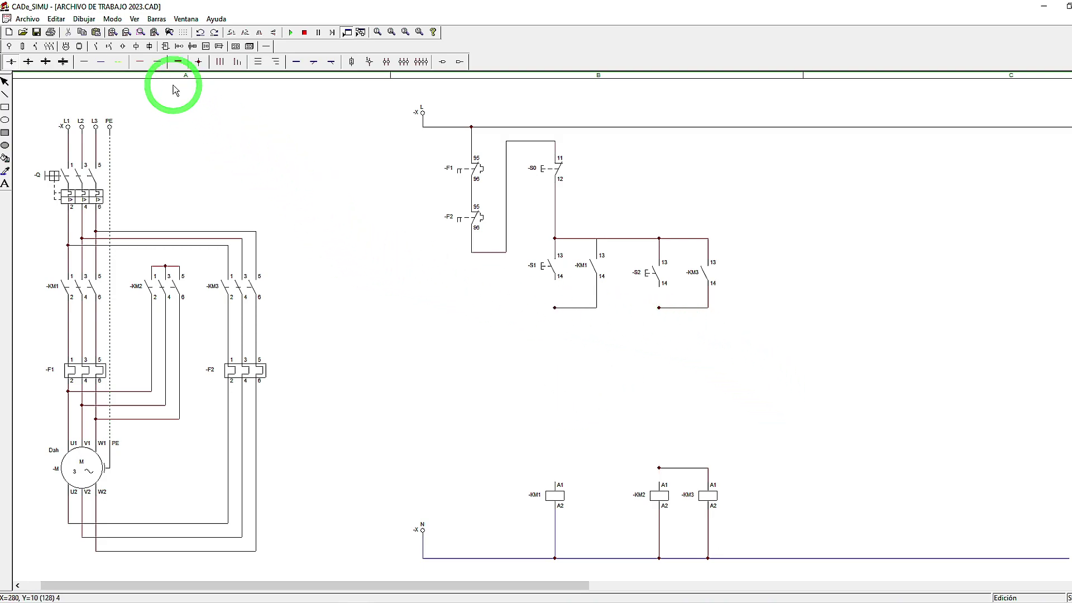
# Step: Insert normally closed auxiliary contacts 11-12, two in the -KM1 branch and one in the -KM2/-KM3 branch, and wire them in series
pyautogui.click(96, 46)
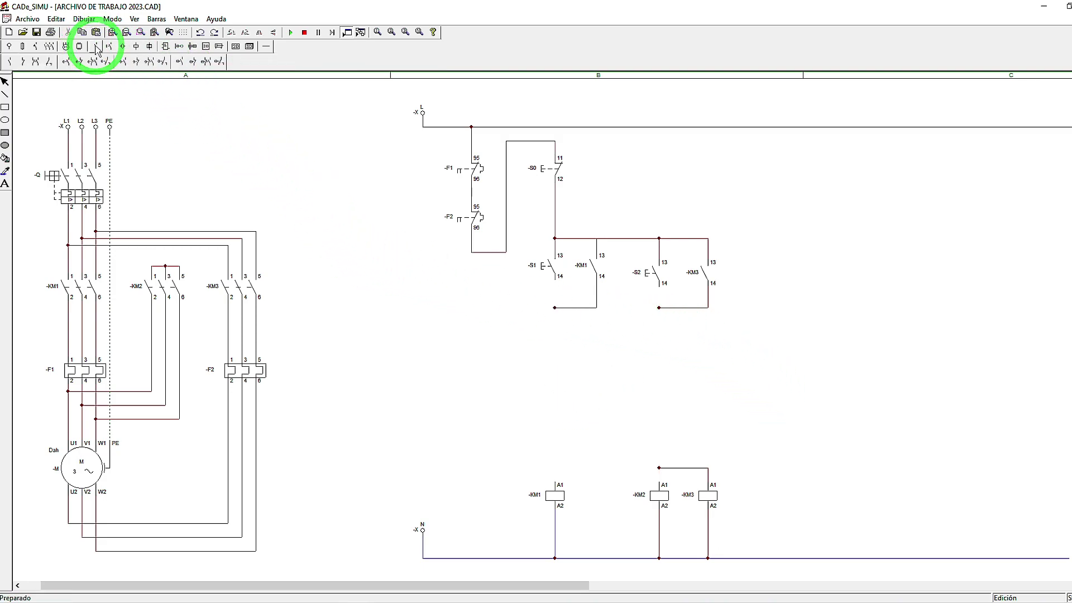
pyautogui.click(561, 357)
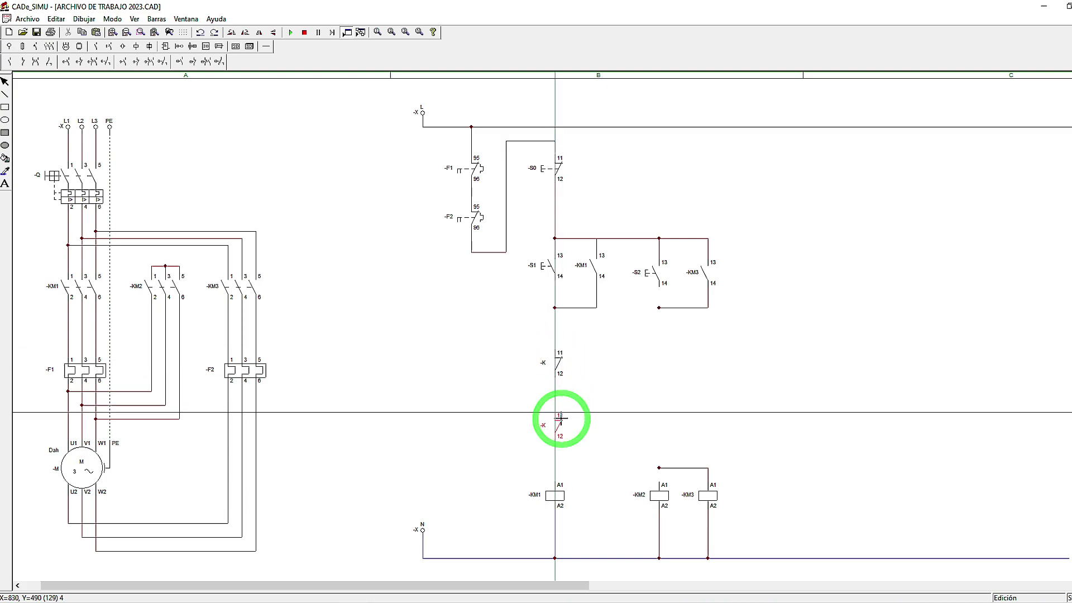
pyautogui.click(561, 415)
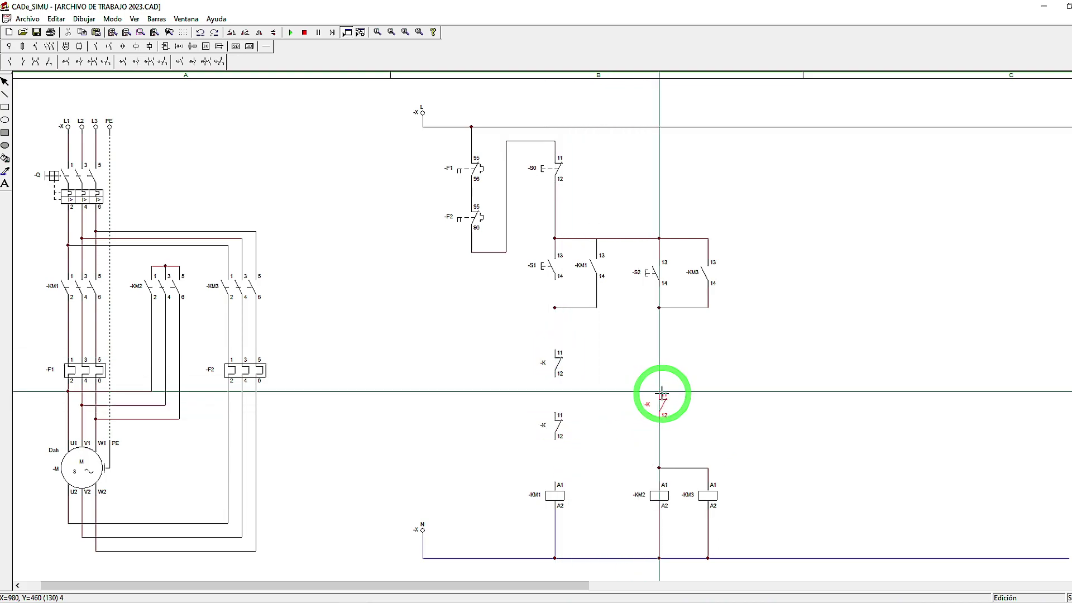
pyautogui.click(663, 357)
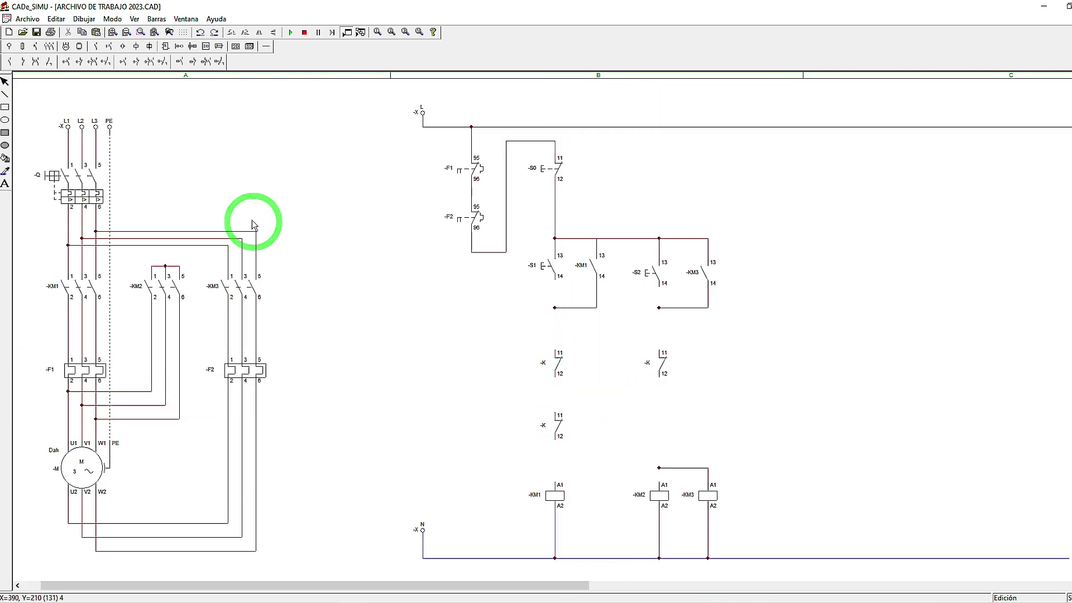
pyautogui.click(266, 46)
pyautogui.click(842, 373)
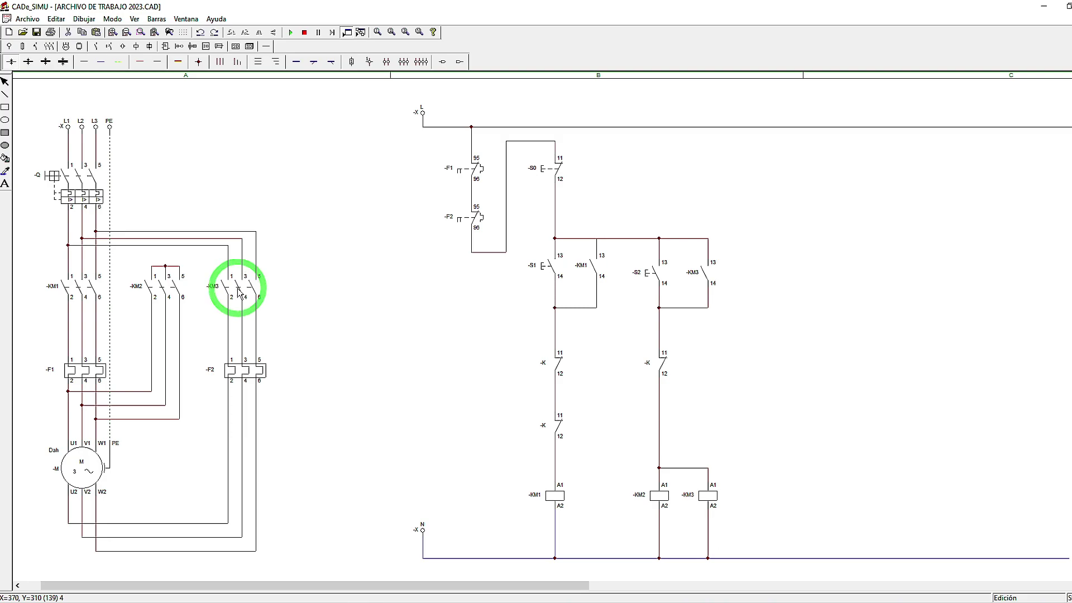
# Step: Name the upper normally closed contact in the -KM1 coil branch -KM2
pyautogui.doubleClick(558, 363)
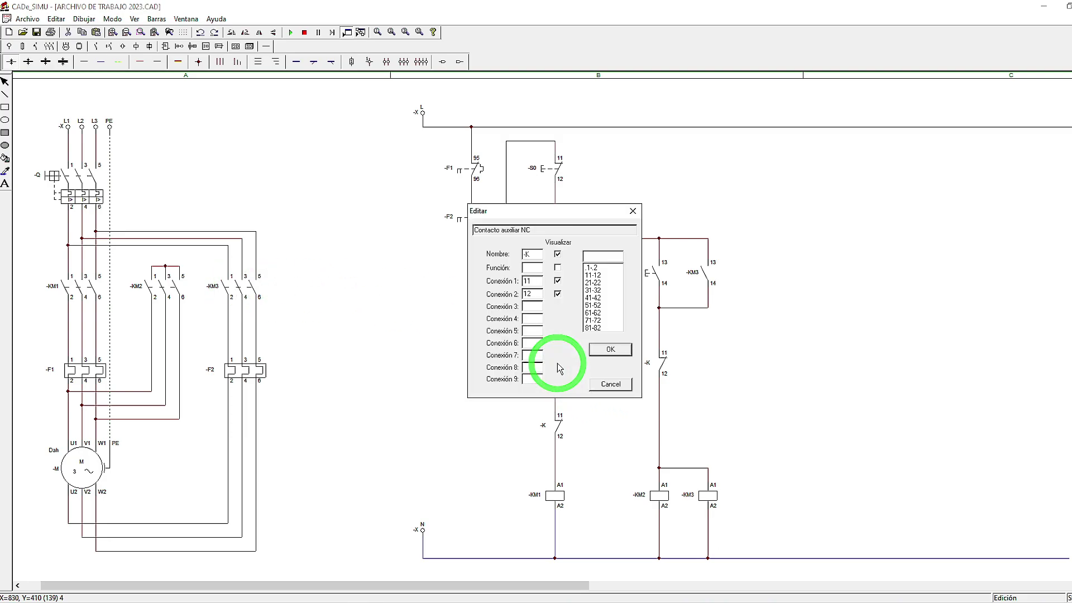
pyautogui.click(540, 255)
pyautogui.write('M2')
pyautogui.press('Return')
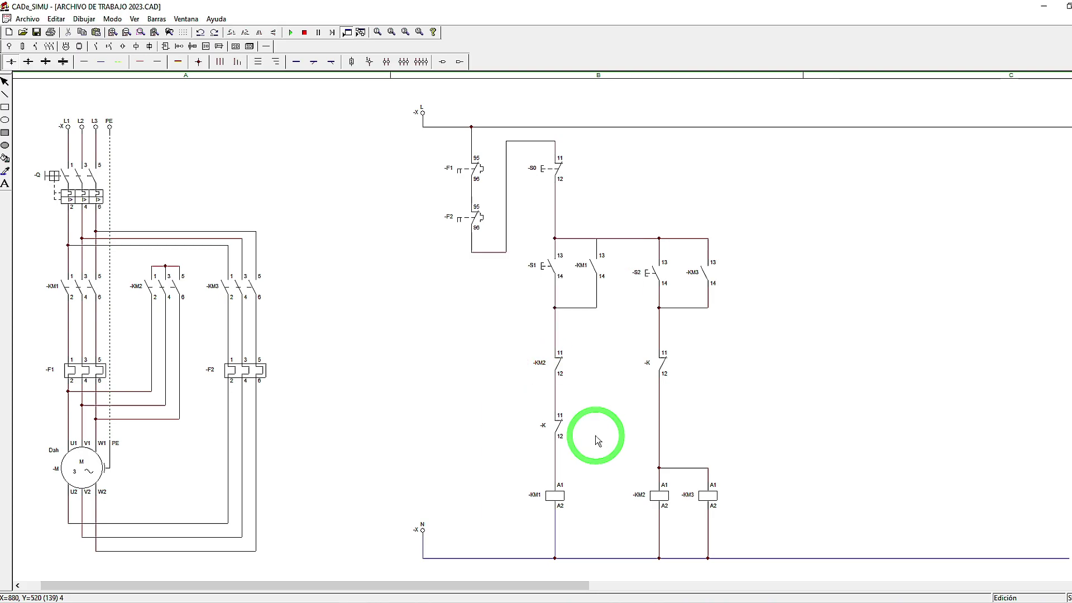
# Step: Name the lower normally closed contact above coil -KM1 -KM3, and the one in the -KM2/-KM3 coil branch -KM1
pyautogui.doubleClick(556, 433)
pyautogui.click(542, 252)
pyautogui.write('M3')
pyautogui.press('Return')
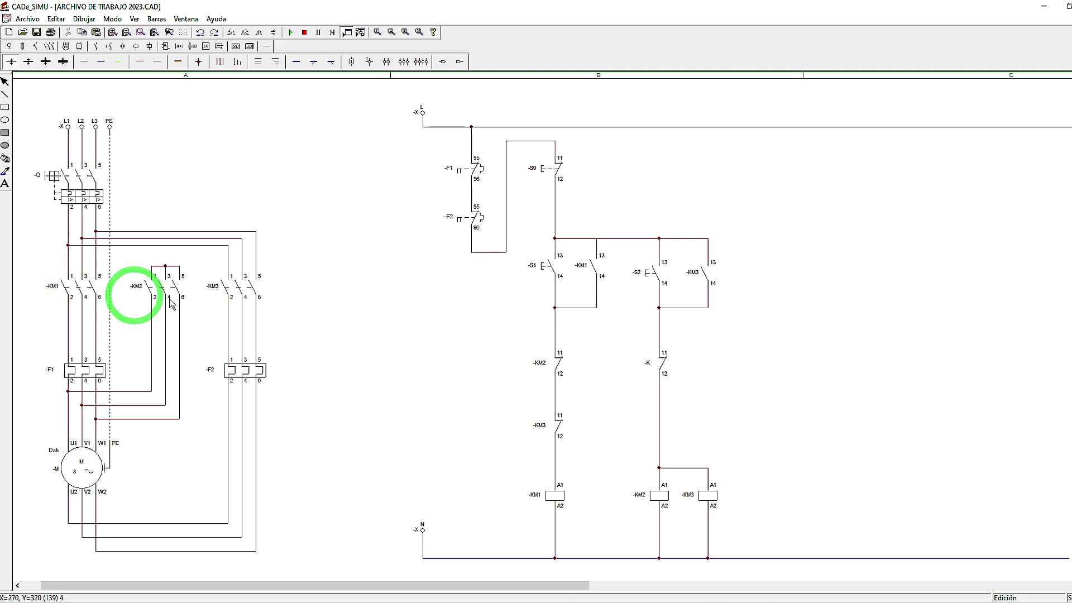
pyautogui.doubleClick(660, 362)
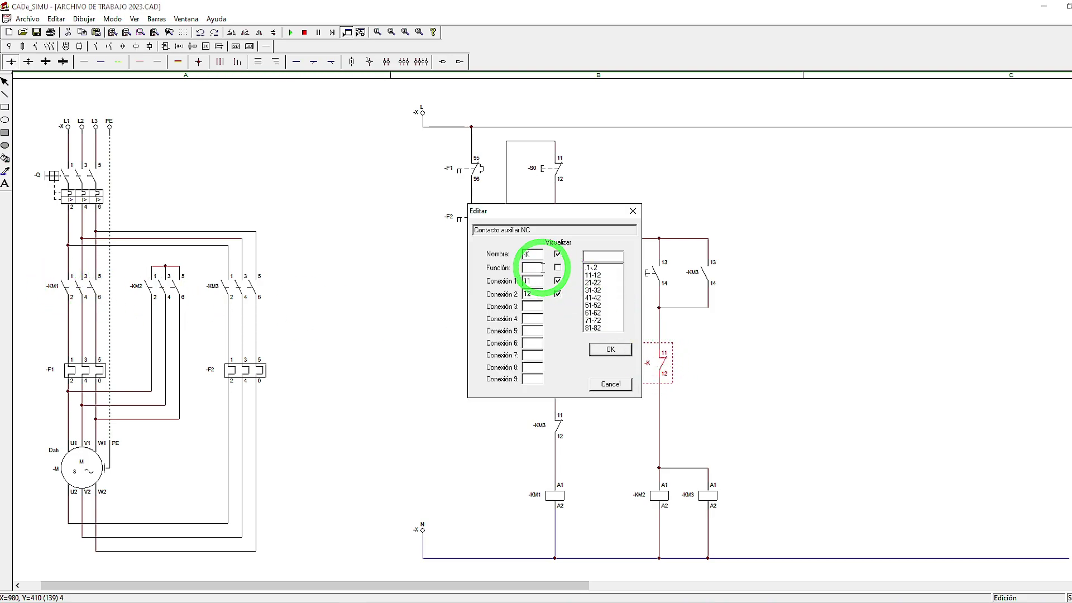
pyautogui.write('M1')
pyautogui.press('Return')
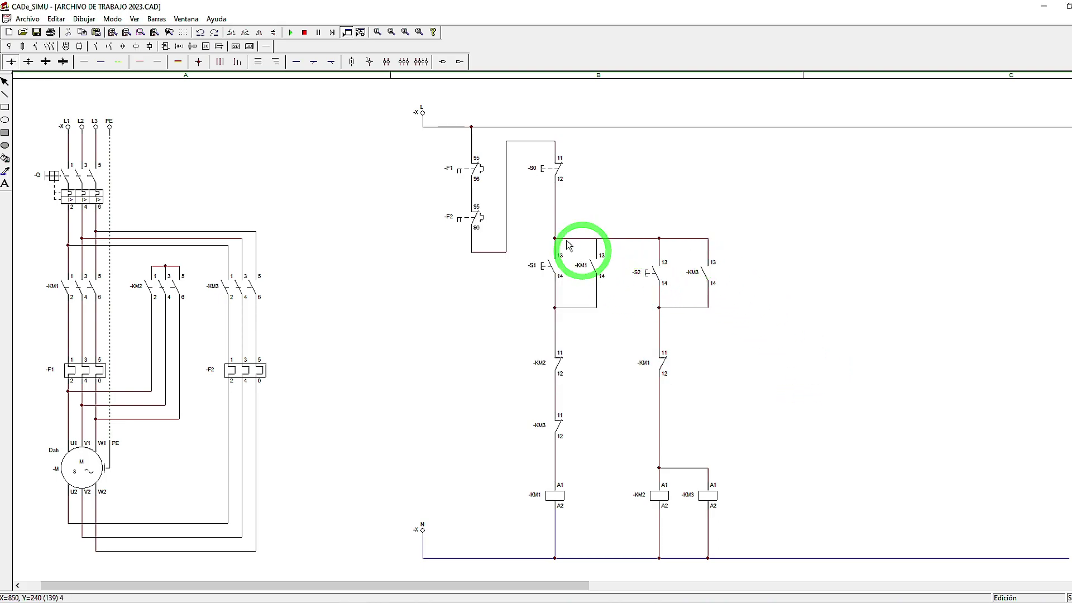
# Step: Simulate the circuit with the main breaker closed, starting the first speed with -S1 and stopping it with -S0
pyautogui.click(291, 32)
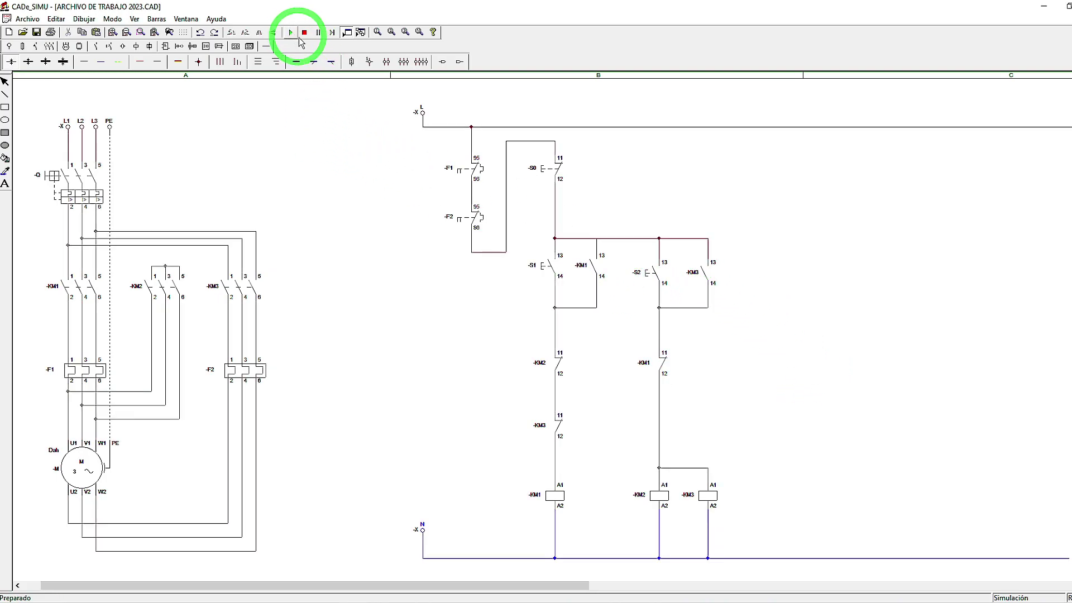
pyautogui.click(117, 200)
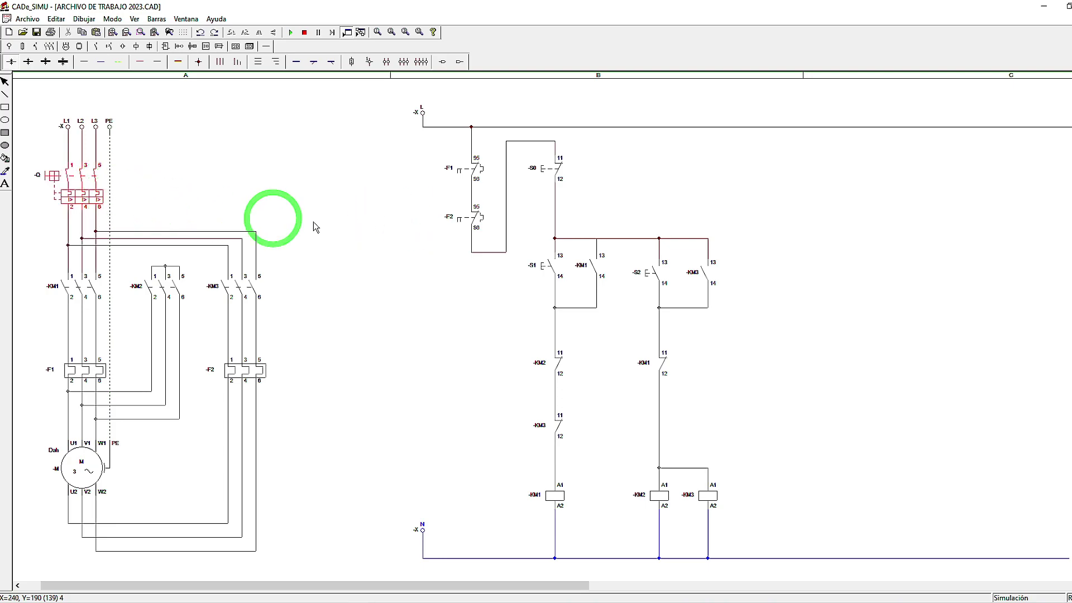
pyautogui.click(557, 270)
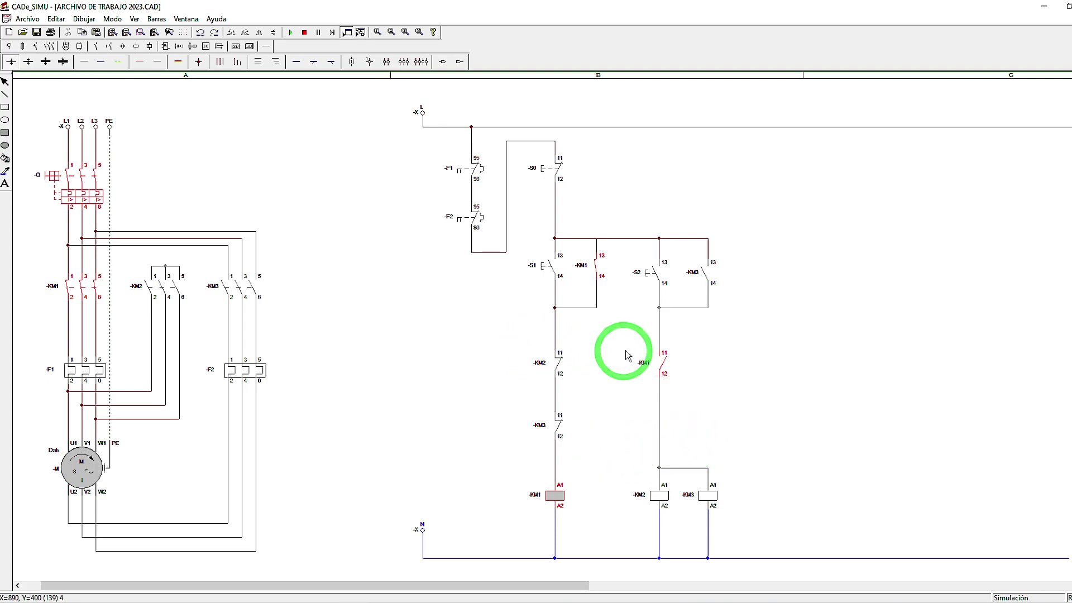
pyautogui.click(558, 169)
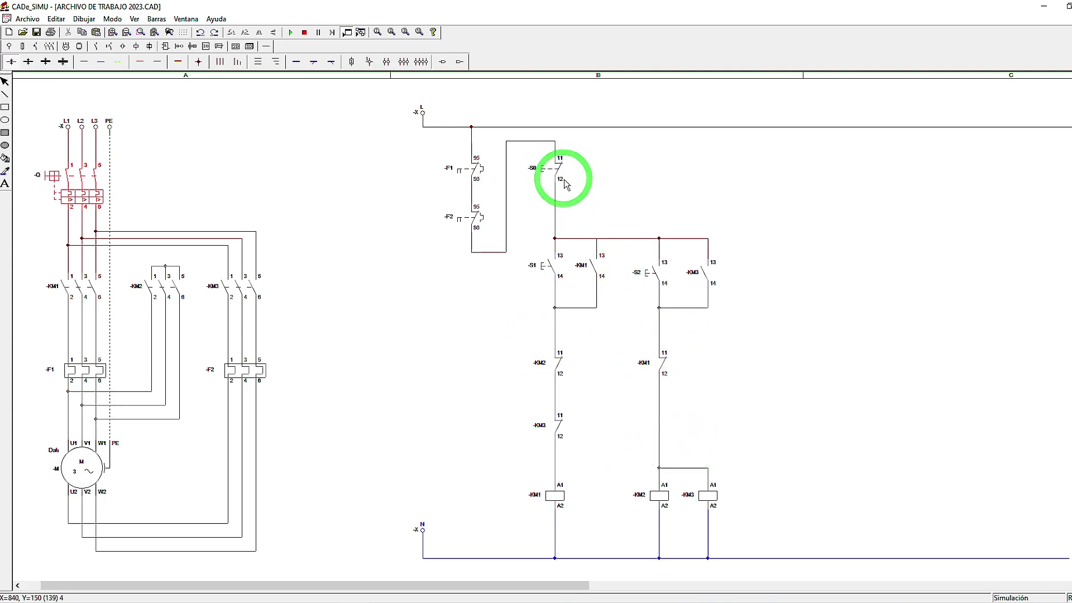
# Step: Start the second speed with -S2, actuate -S1 to test the interlock, and end the simulation
pyautogui.click(654, 276)
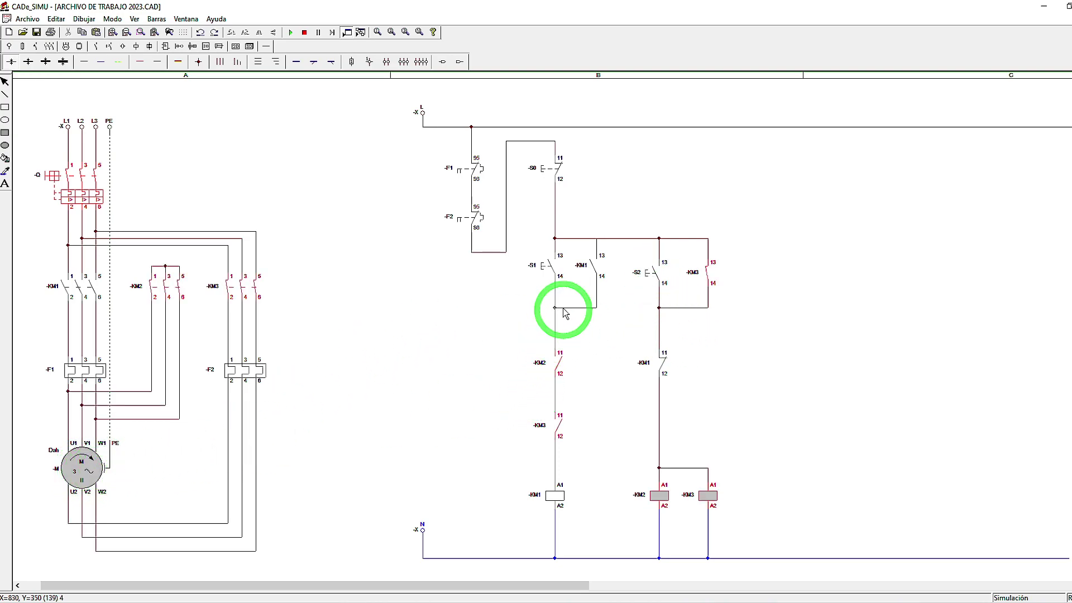
pyautogui.click(548, 271)
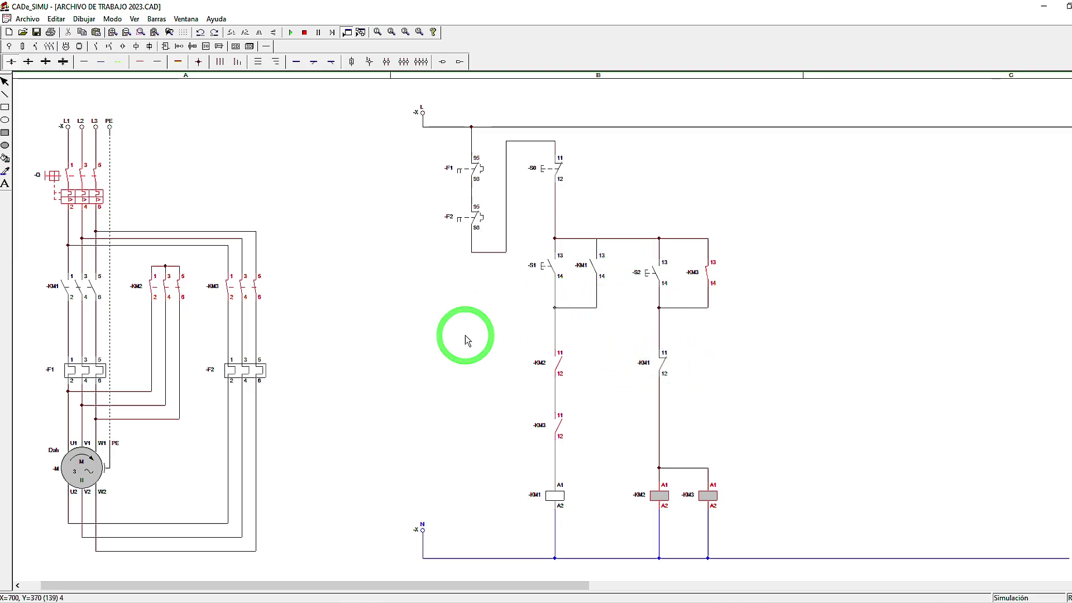
pyautogui.click(305, 34)
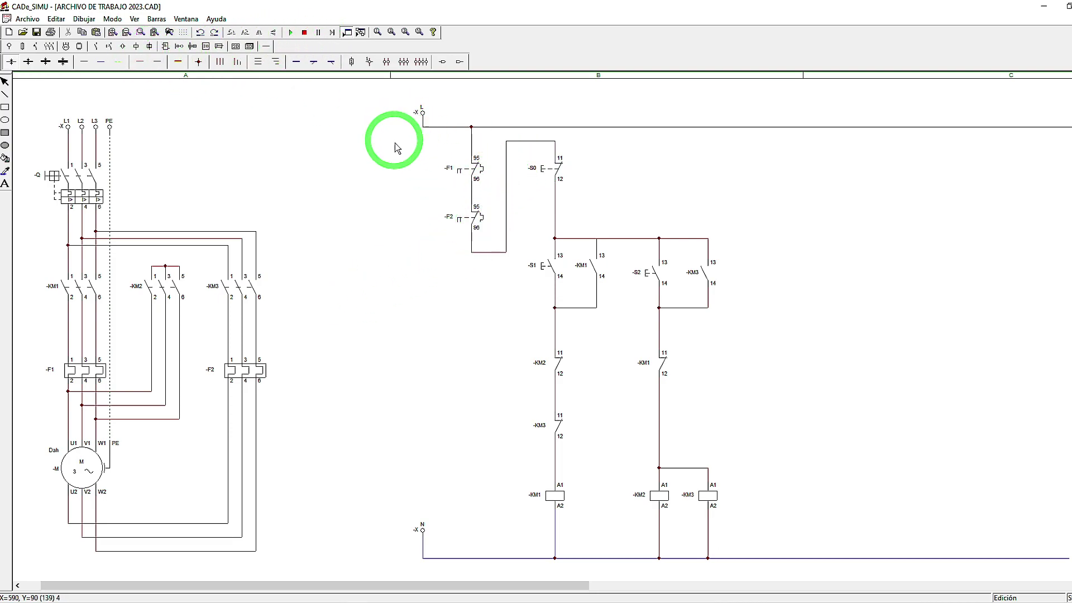
# Step: Place two normally closed thermal relay contacts 95-96 side by side below line L, in the free area beyond the -KM3 branch
pyautogui.click(98, 48)
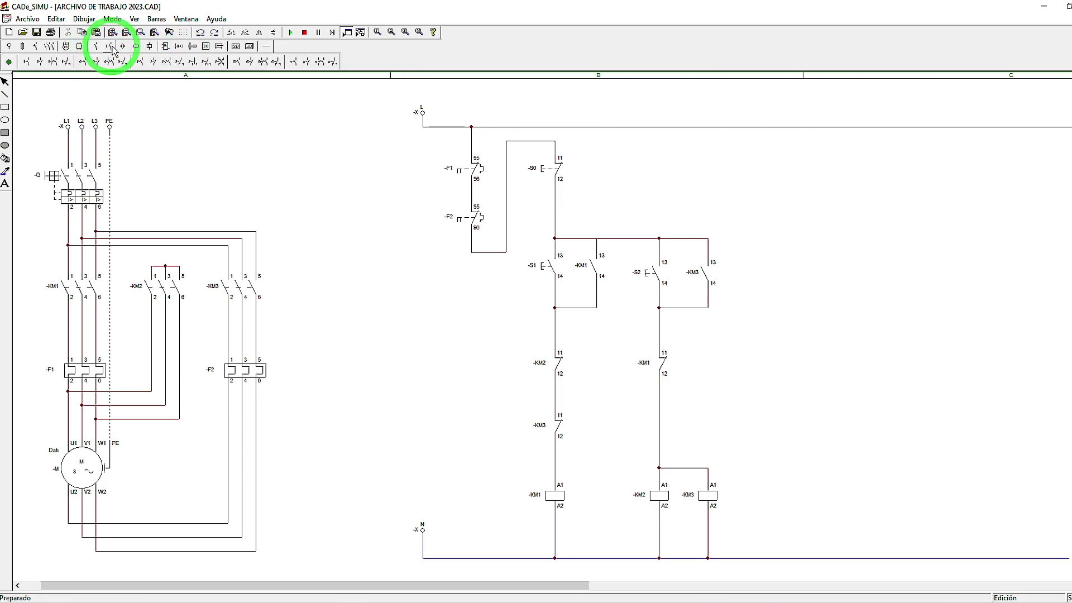
pyautogui.click(309, 61)
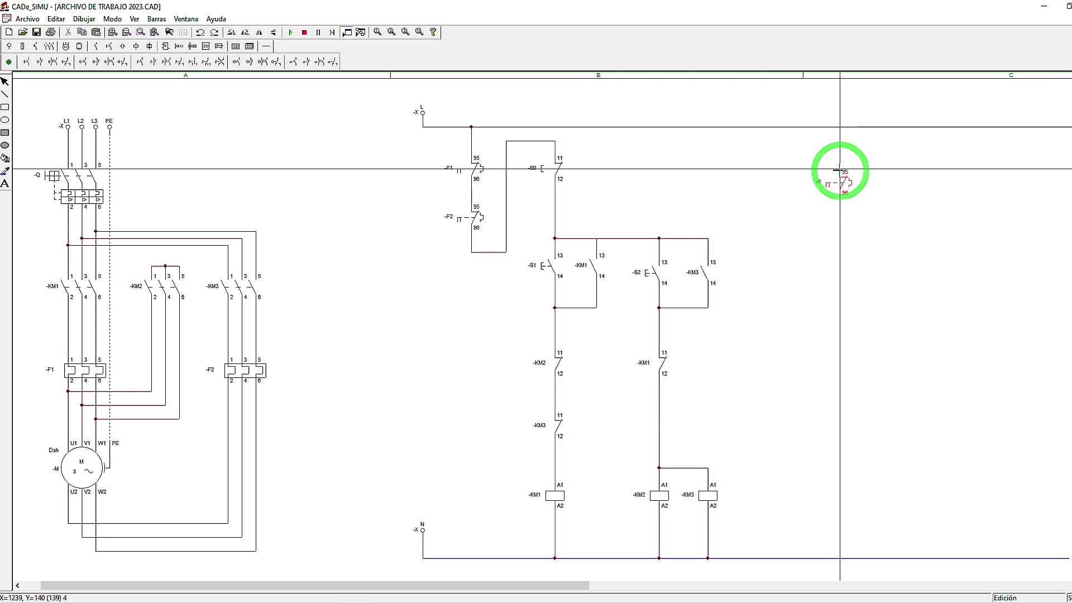
pyautogui.click(840, 169)
pyautogui.click(896, 168)
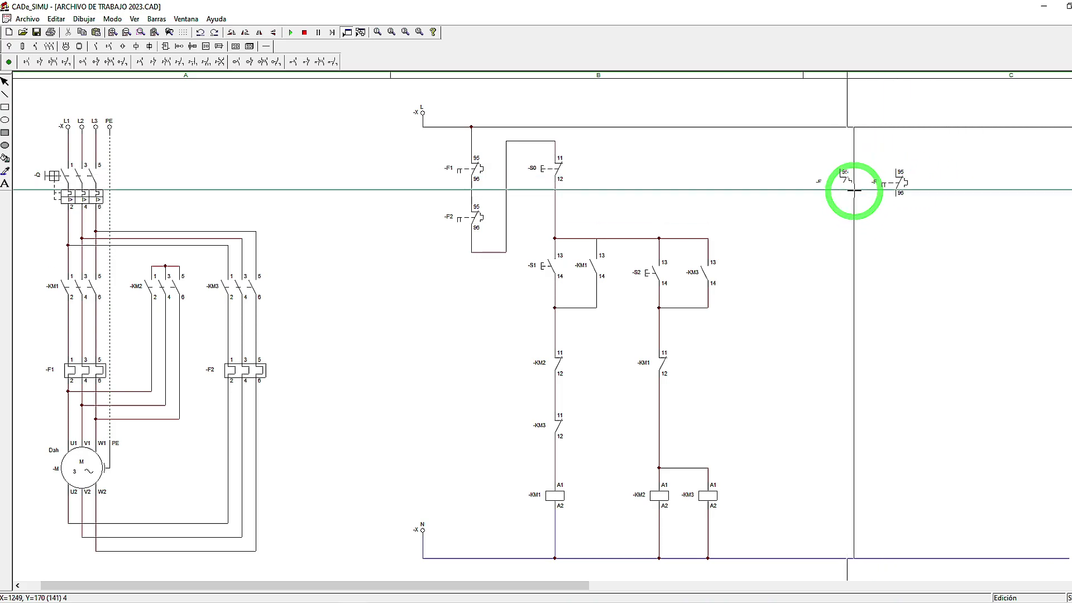
pyautogui.rightClick(933, 261)
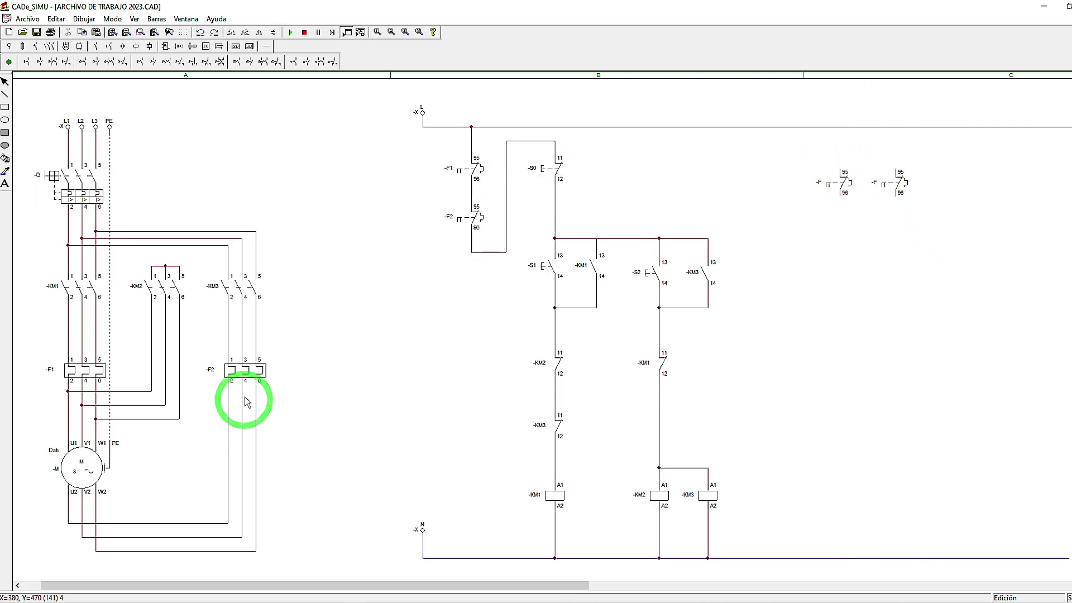
# Step: Place three indicator lamps level with the coils: one beside -KM1, one beside -KM3, and one below the new thermal relay contacts
pyautogui.click(137, 47)
pyautogui.click(149, 62)
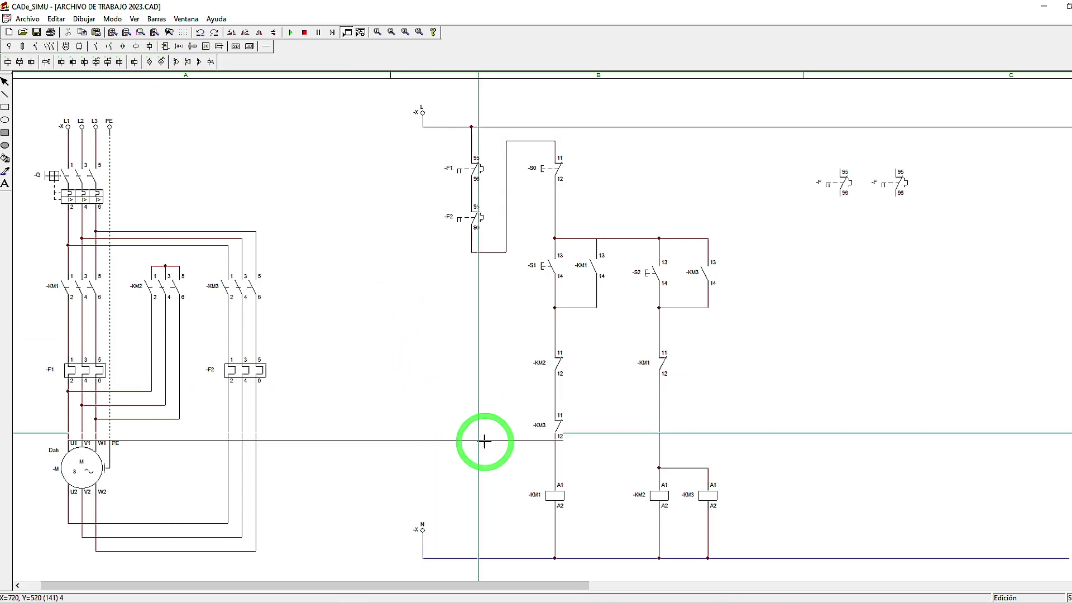
pyautogui.click(597, 483)
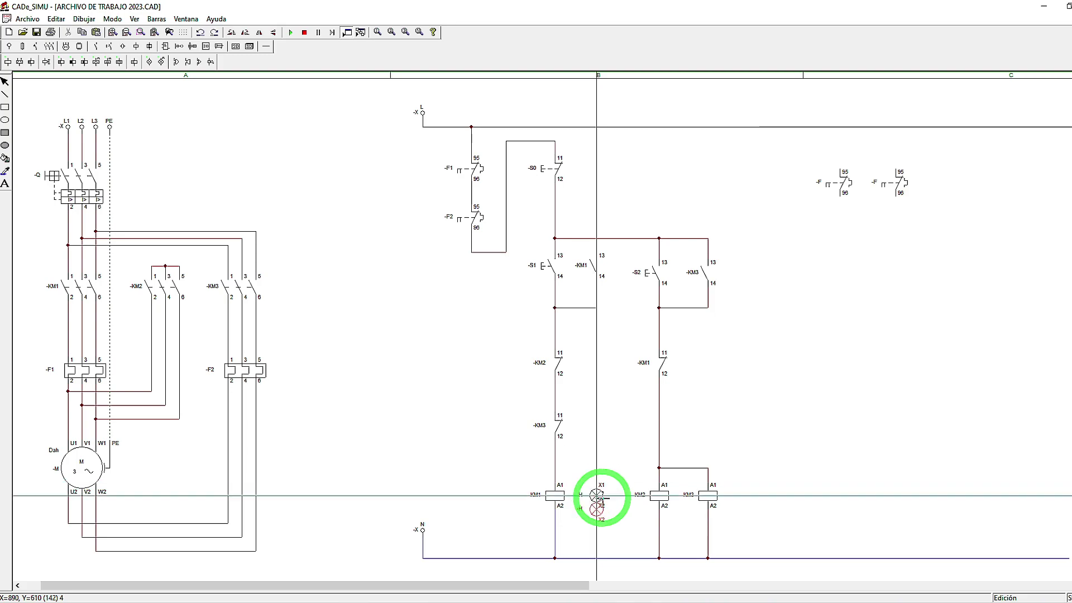
pyautogui.click(751, 484)
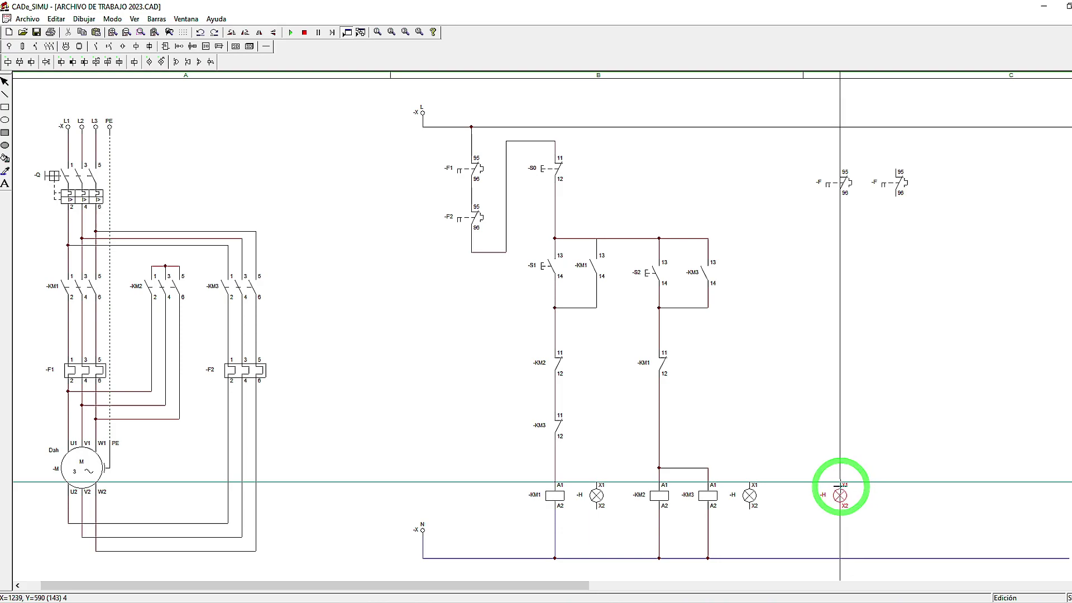
pyautogui.click(840, 482)
pyautogui.rightClick(861, 504)
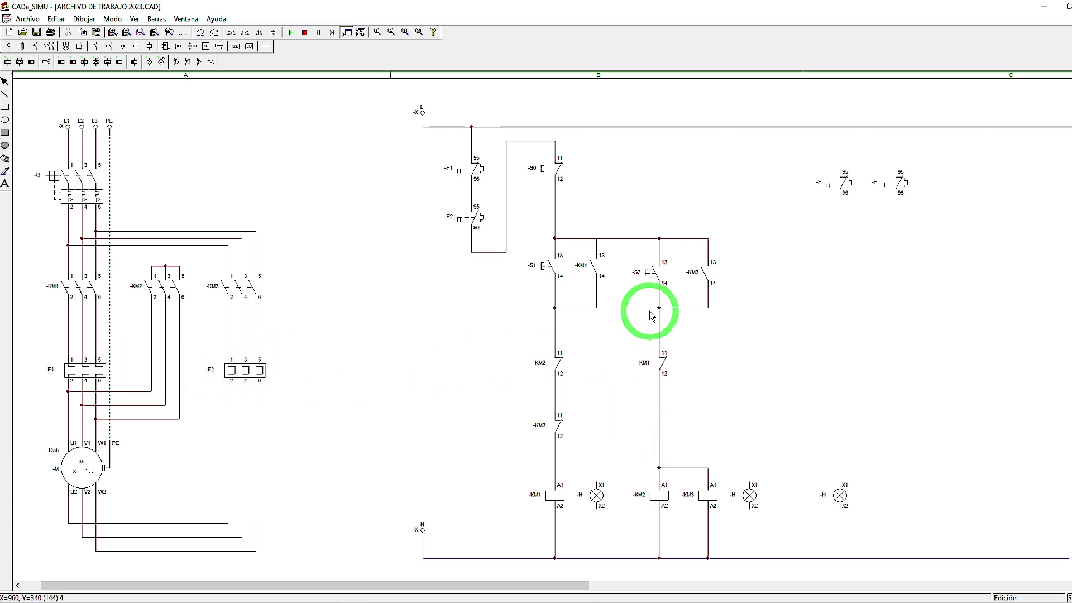
# Step: Wire two lamps in parallel with the -KM1 and -KM2/-KM3 coils, and the third between the paralleled thermal contacts and N
pyautogui.click(266, 45)
pyautogui.click(85, 62)
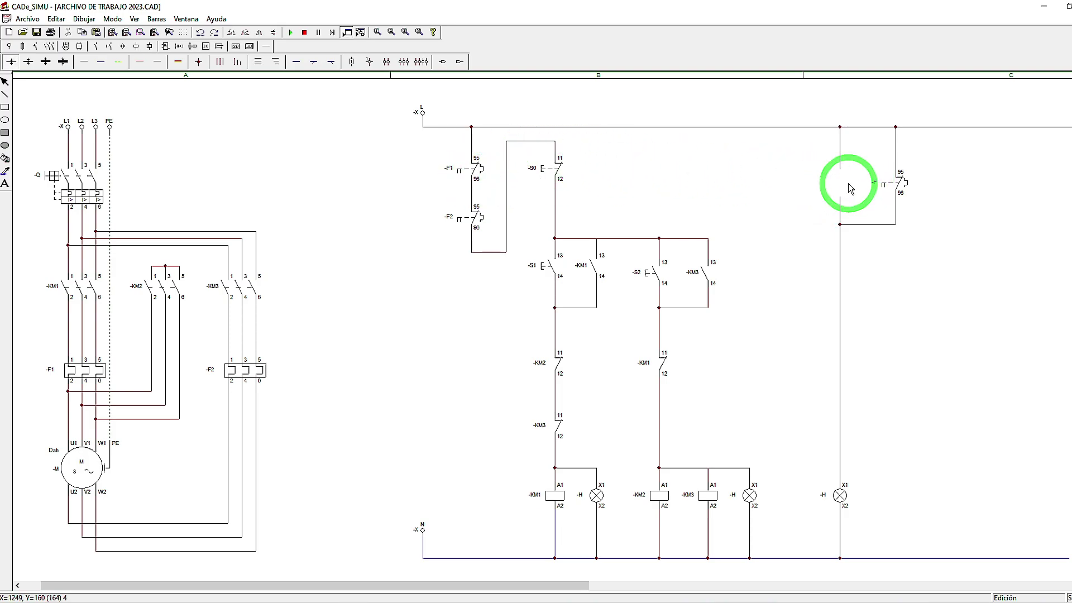
# Step: Replace the two 95-96 thermal relay contacts in the fault lamp branch with normally open 97-98 thermal relay contacts
pyautogui.click(850, 189)
pyautogui.press('Delete')
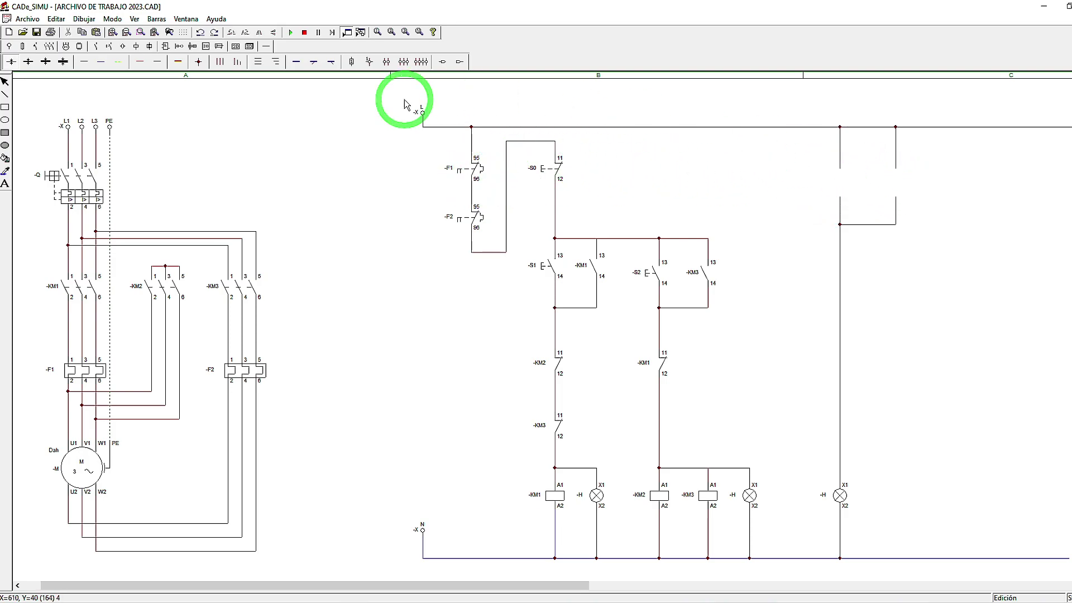
pyautogui.click(110, 46)
pyautogui.click(307, 61)
pyautogui.click(840, 184)
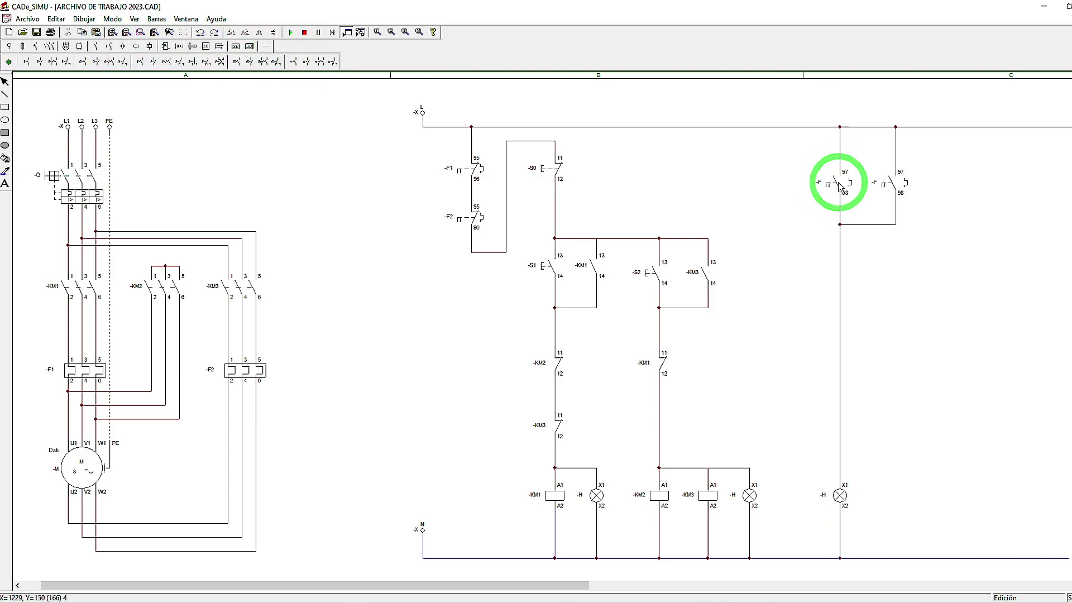
# Step: Name the two normally open thermal relay contacts in the fault lamp branch -F1 and -F2
pyautogui.doubleClick(840, 187)
pyautogui.click(535, 226)
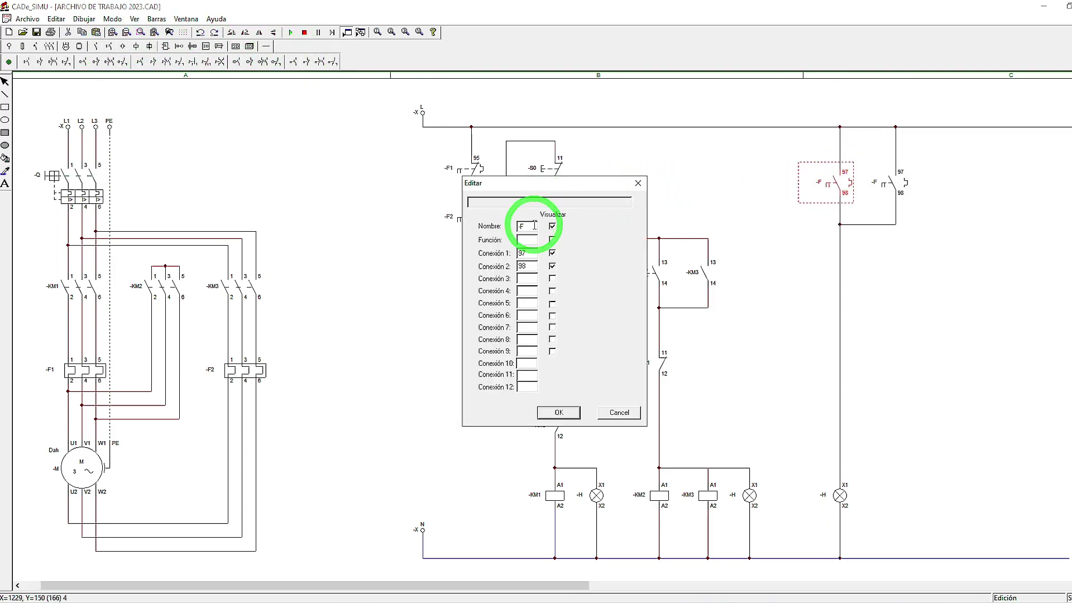
pyautogui.write('1')
pyautogui.click(558, 412)
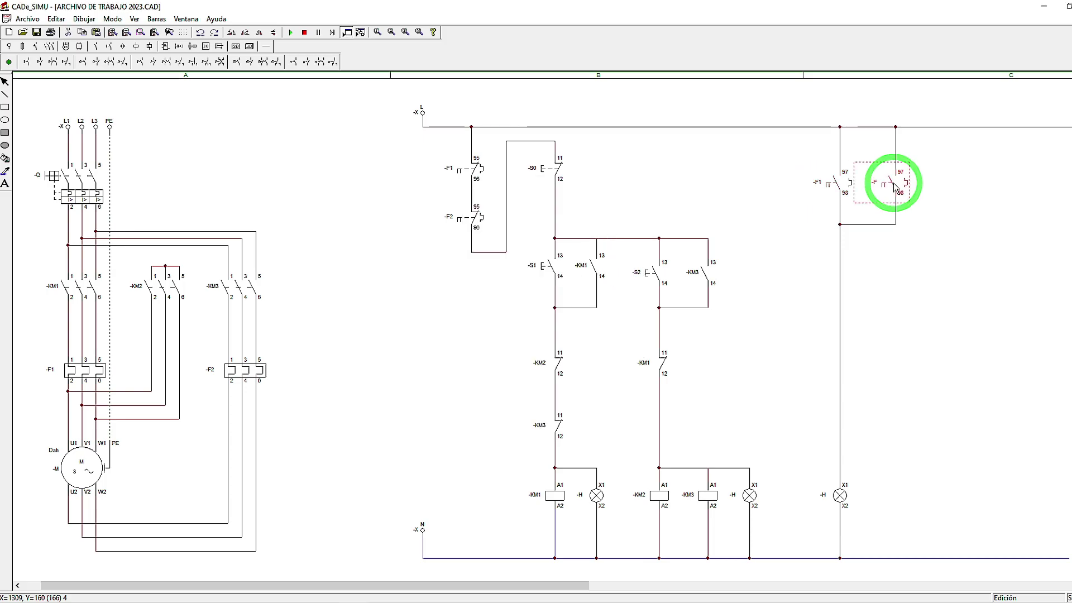
pyautogui.doubleClick(896, 187)
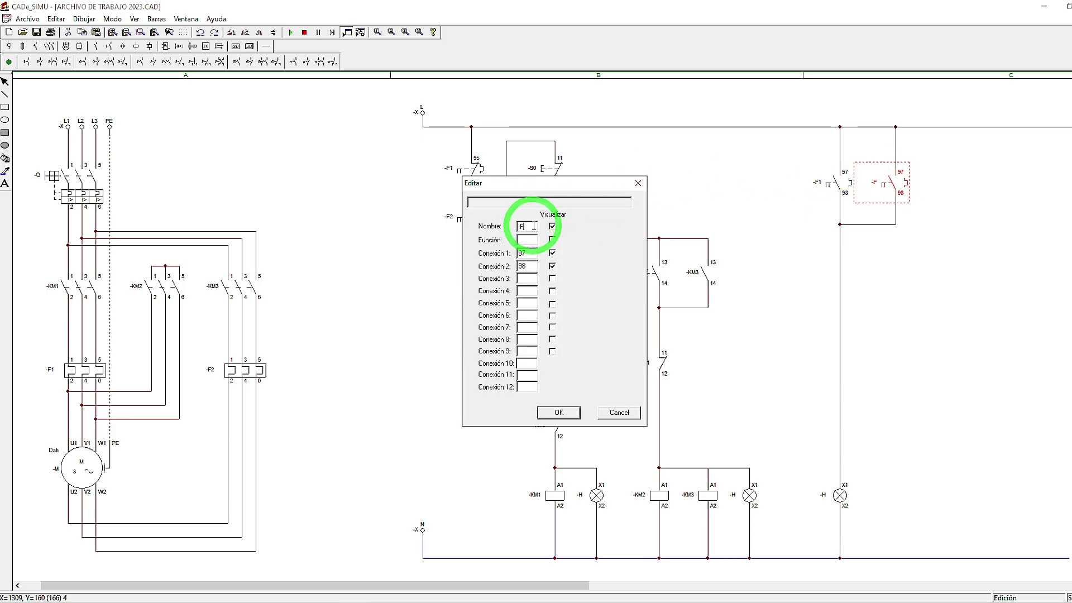
pyautogui.write('2')
pyautogui.click(559, 412)
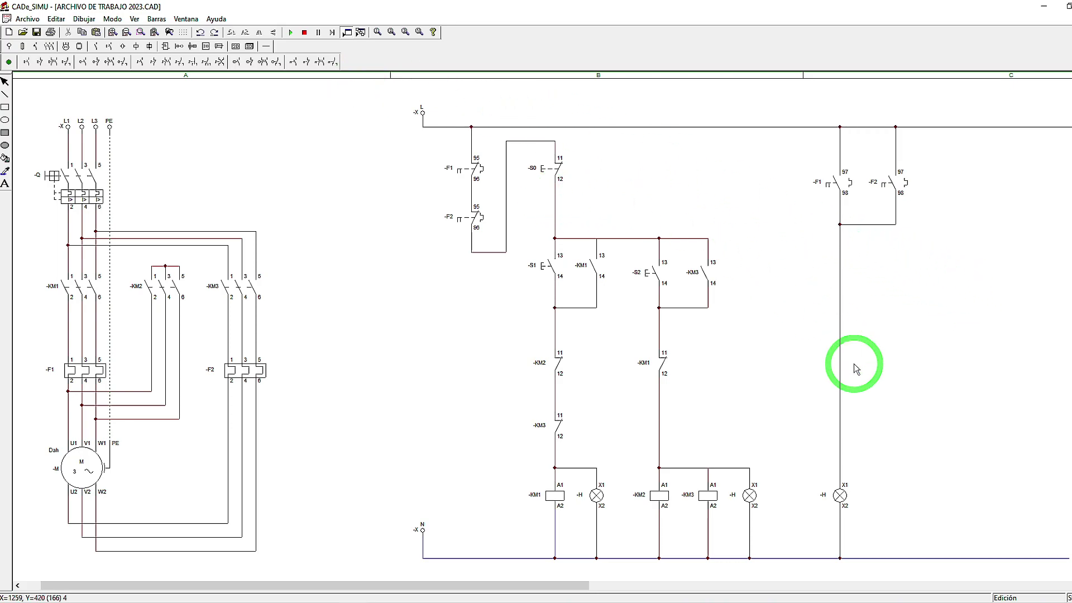
# Step: Set the colour of the fault lamp below the -F1 and -F2 contacts to red (Rojo)
pyautogui.doubleClick(842, 496)
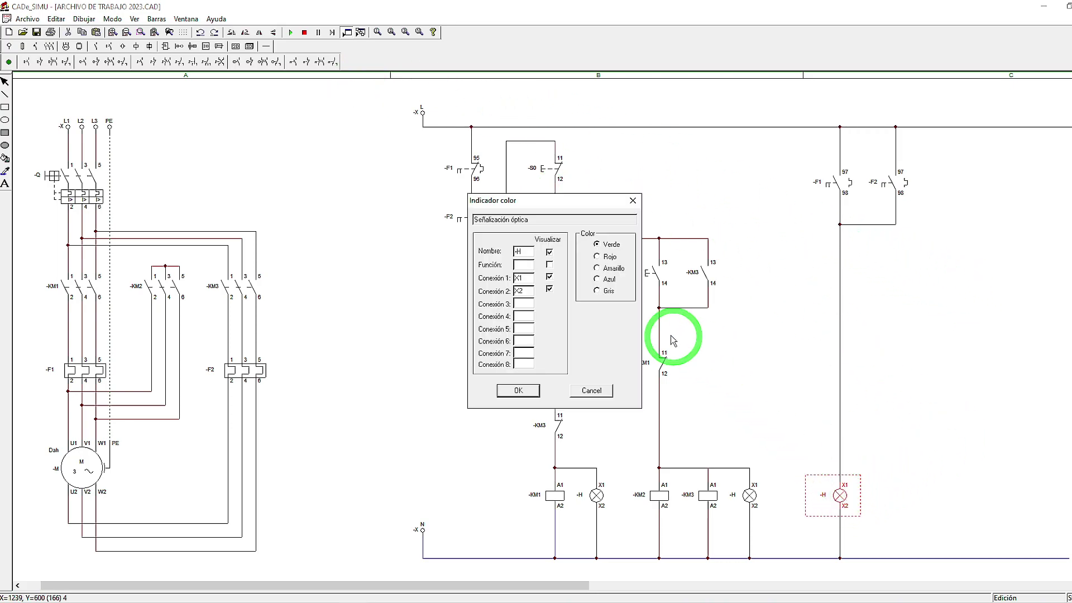
pyautogui.click(597, 257)
pyautogui.click(519, 390)
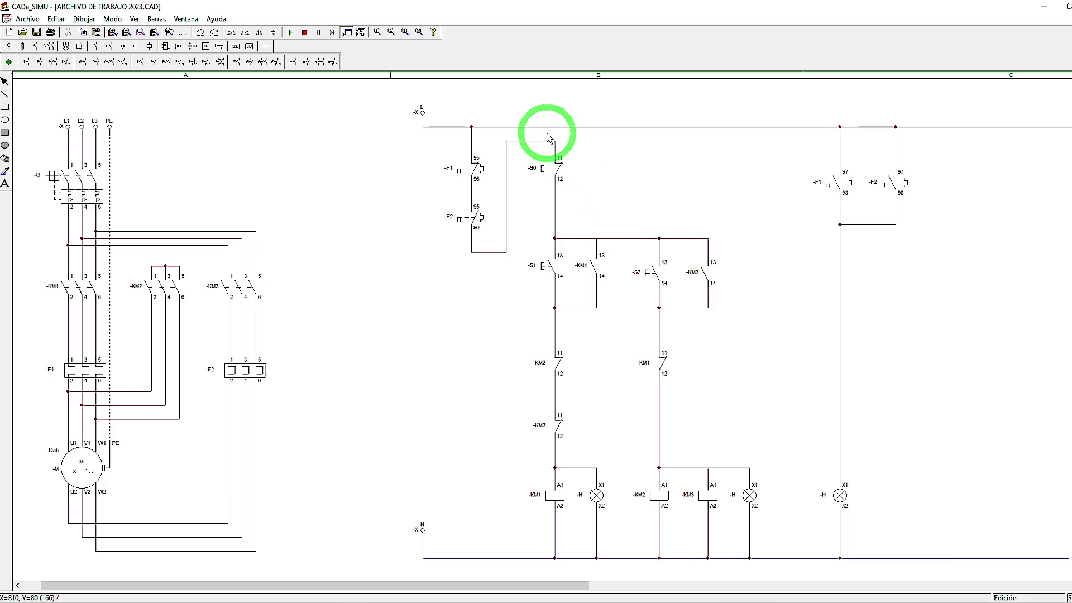
# Step: Simulate the circuit, start the first speed with -S1, and trip and reset thermal relay -F1
pyautogui.click(291, 32)
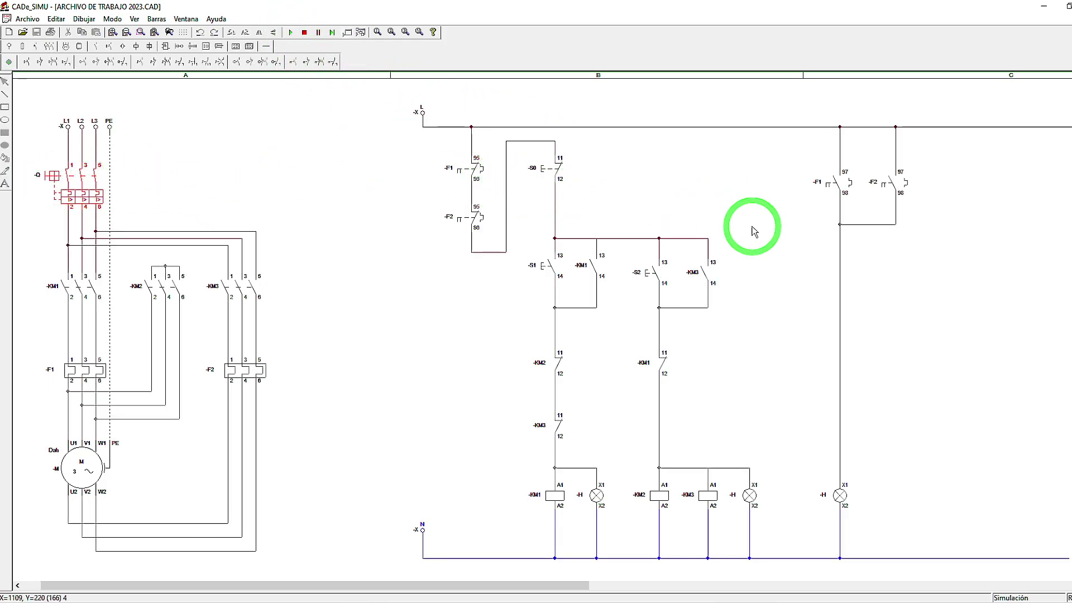
pyautogui.click(552, 269)
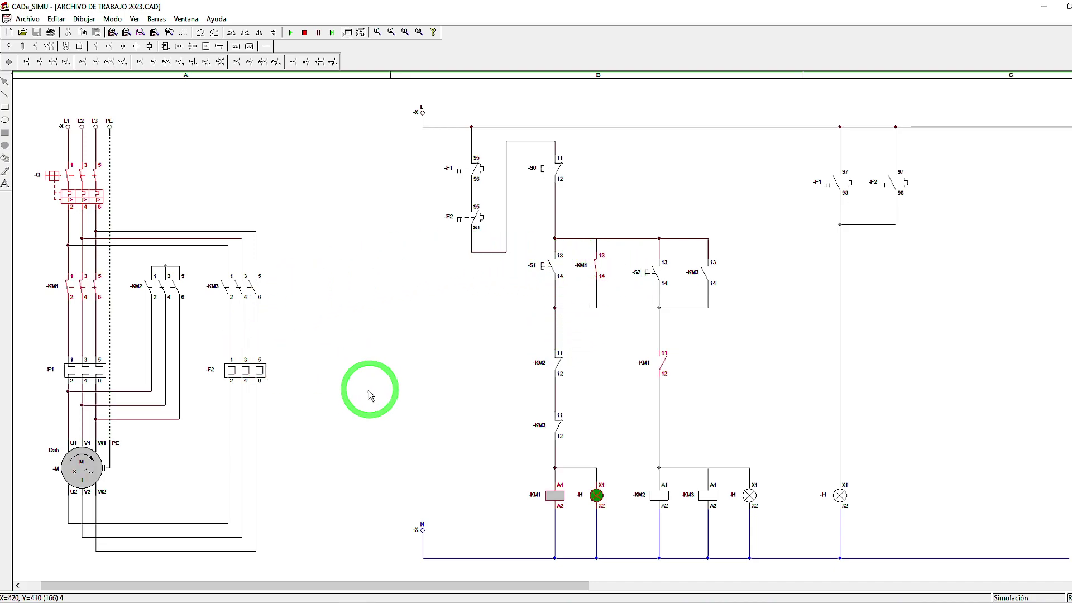
pyautogui.click(78, 372)
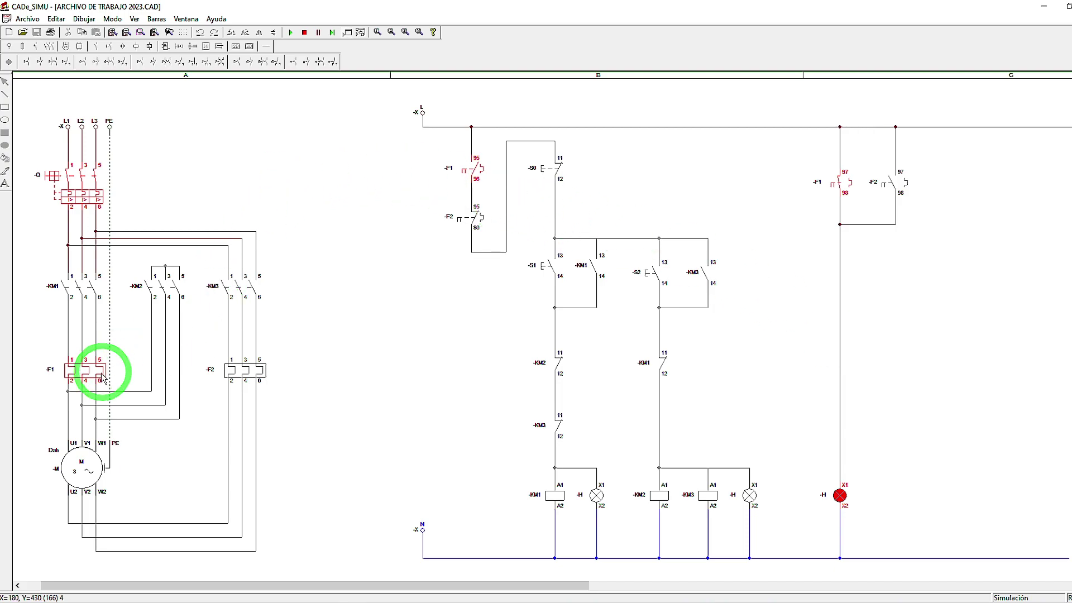
pyautogui.click(84, 372)
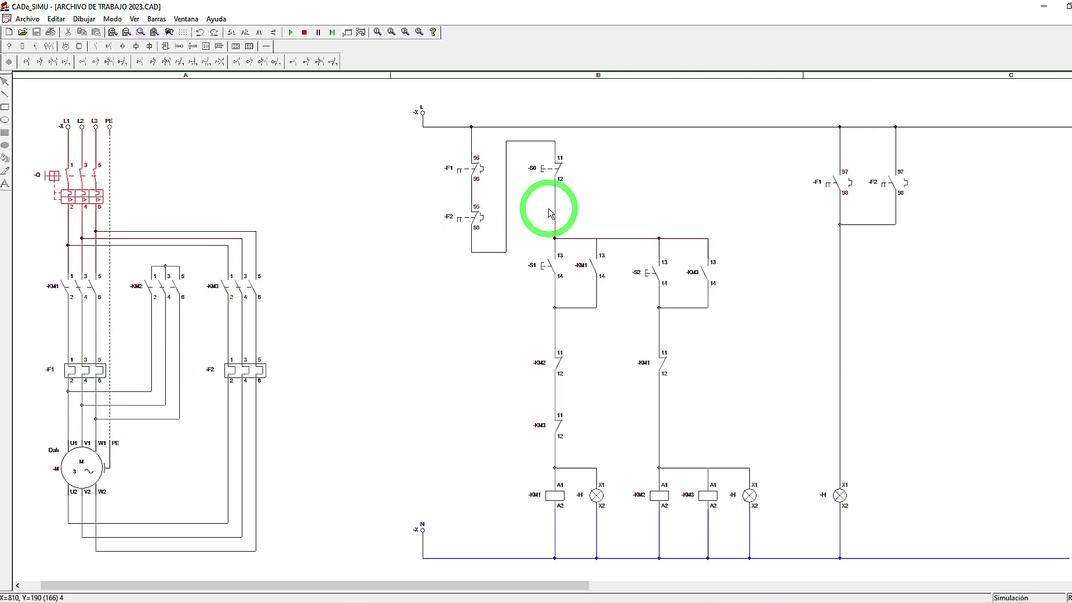
# Step: Change from first to second speed using -S1, -S0 and -S2, and trip thermal relay -F2
pyautogui.click(552, 271)
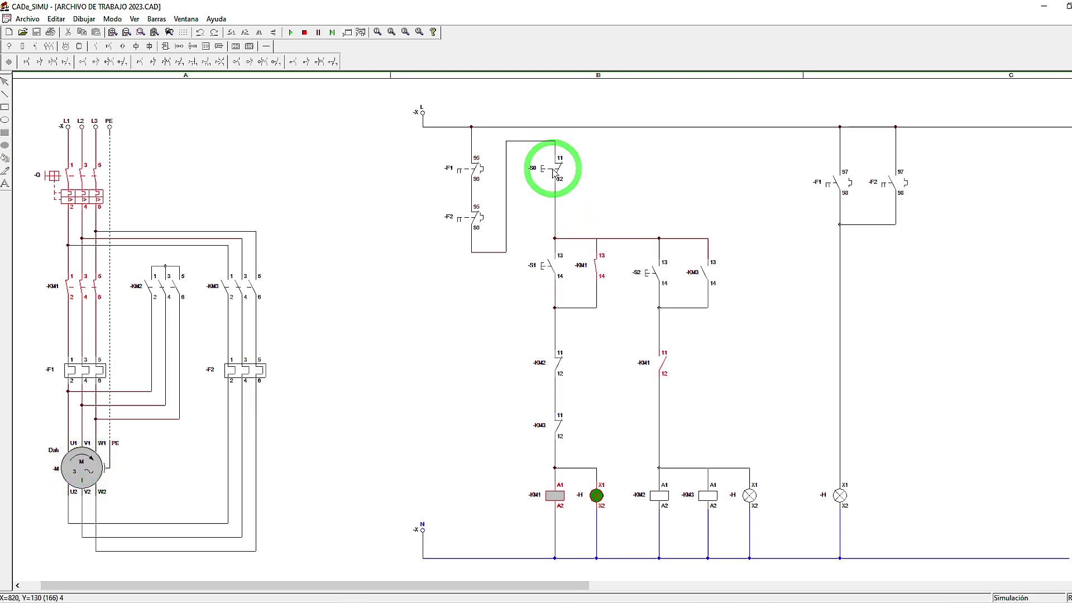
pyautogui.click(555, 173)
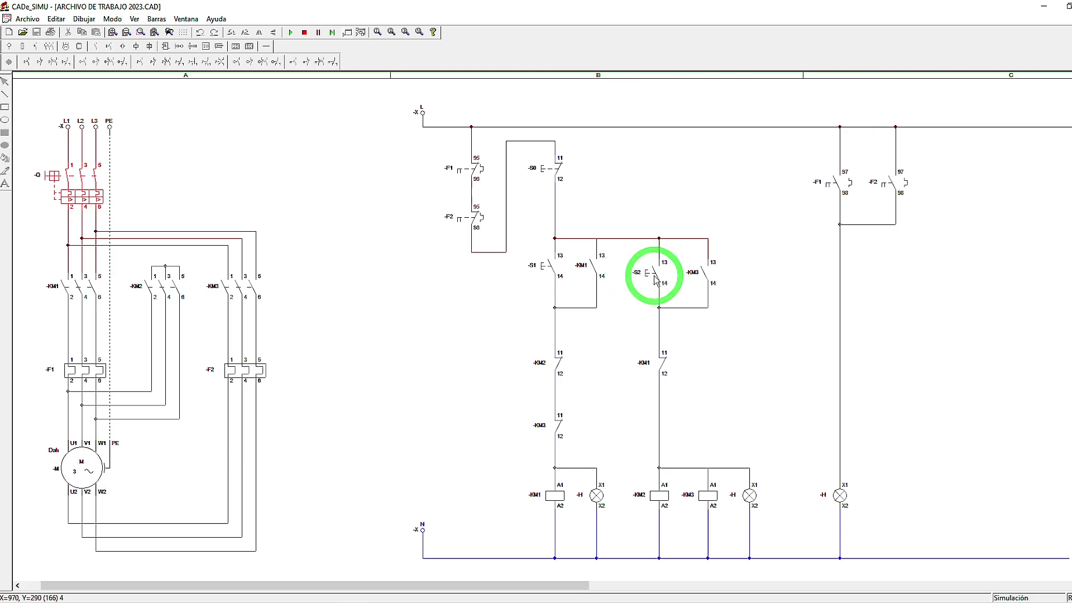
pyautogui.click(655, 277)
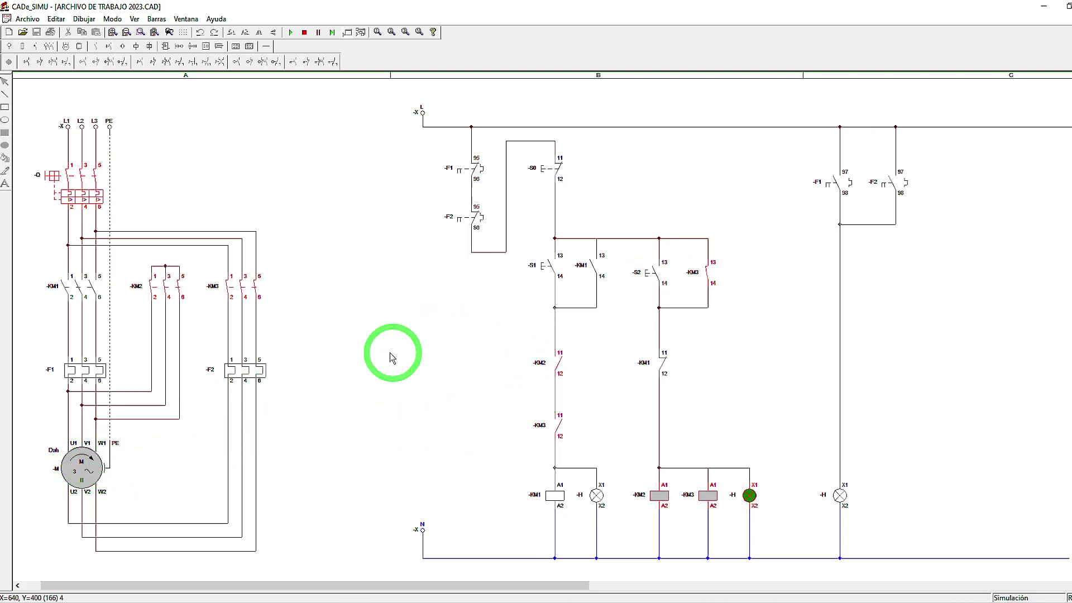
pyautogui.click(241, 375)
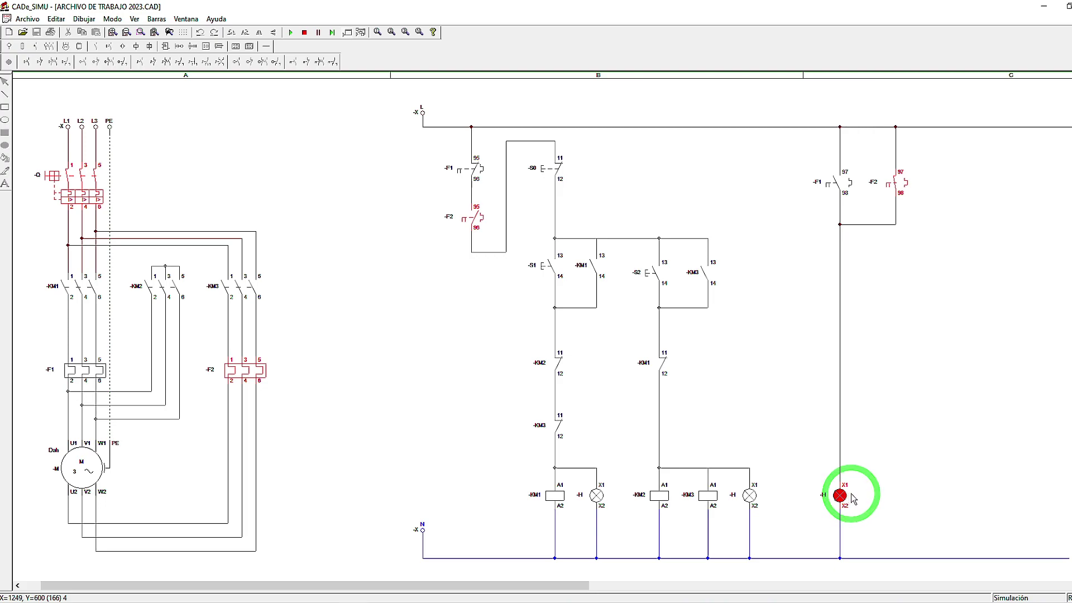
# Step: Reset thermal relay -F2, test the second speed with -S2 and -S0, and end the simulation
pyautogui.click(249, 377)
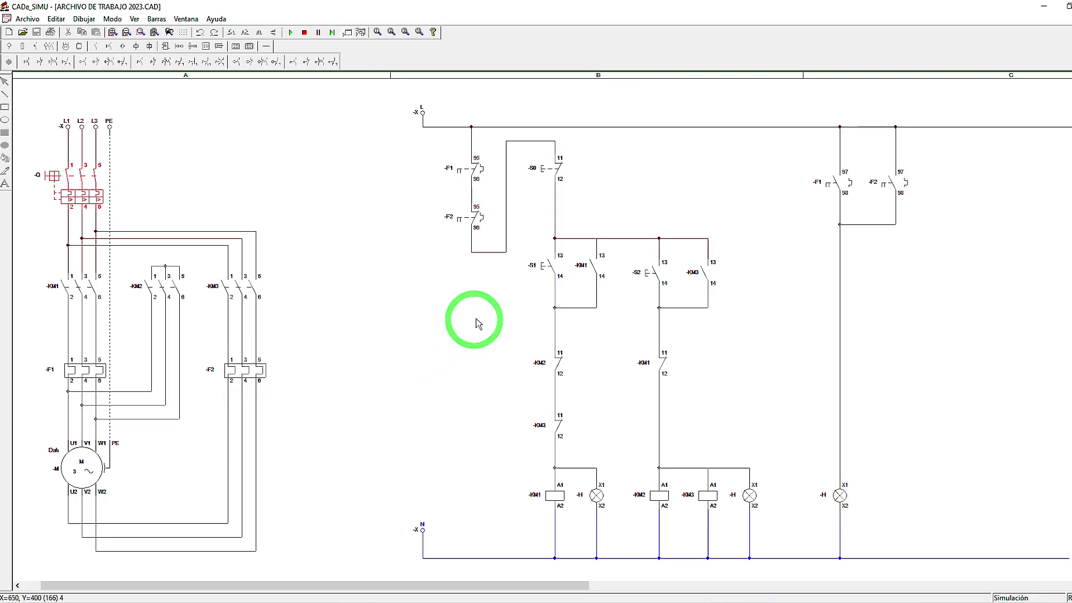
pyautogui.click(653, 278)
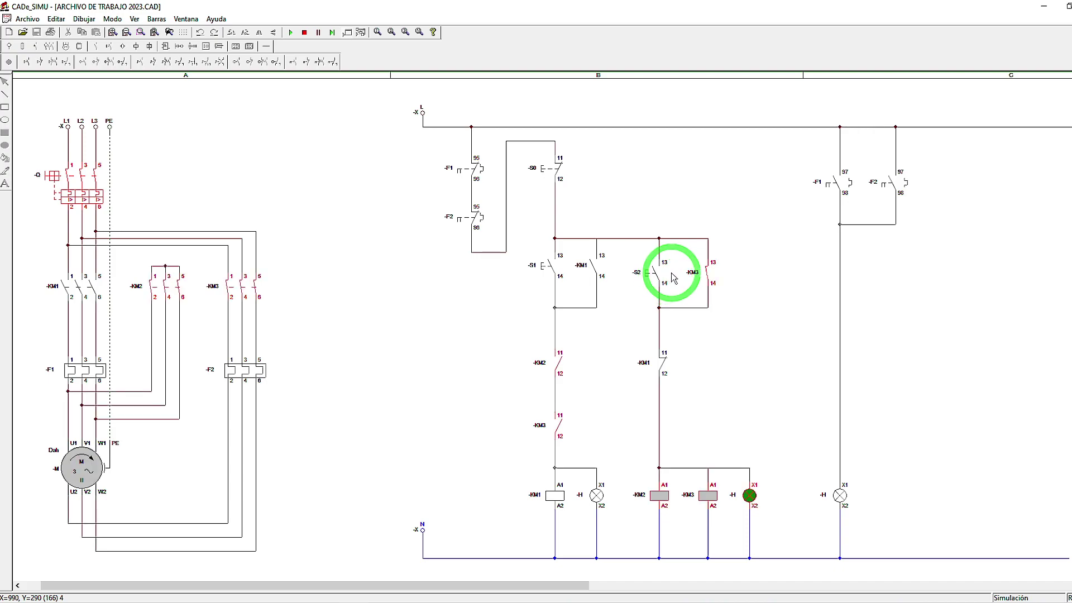
pyautogui.click(556, 167)
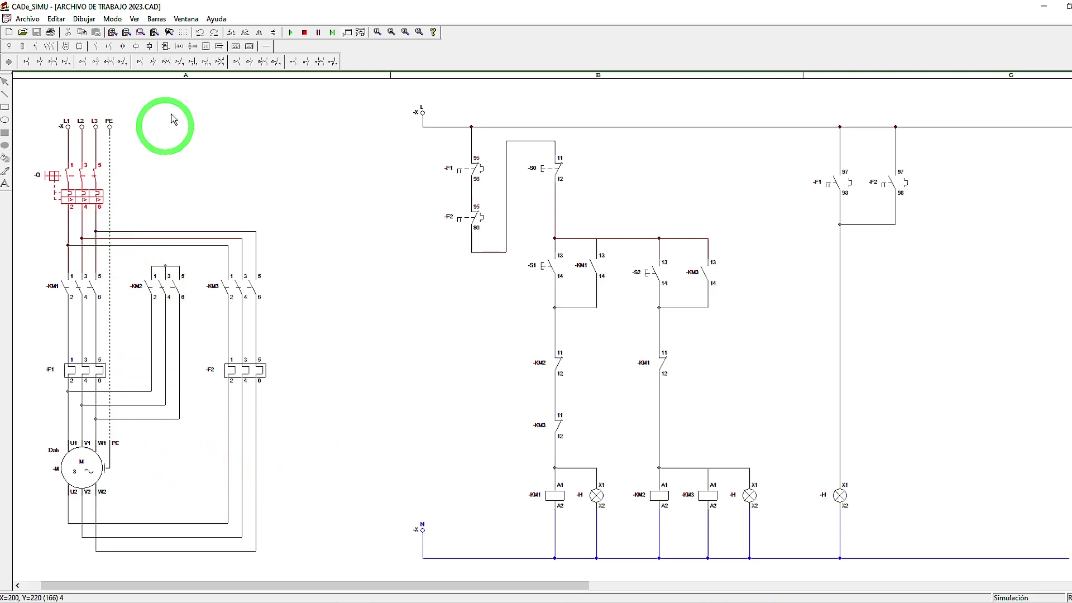
pyautogui.click(304, 33)
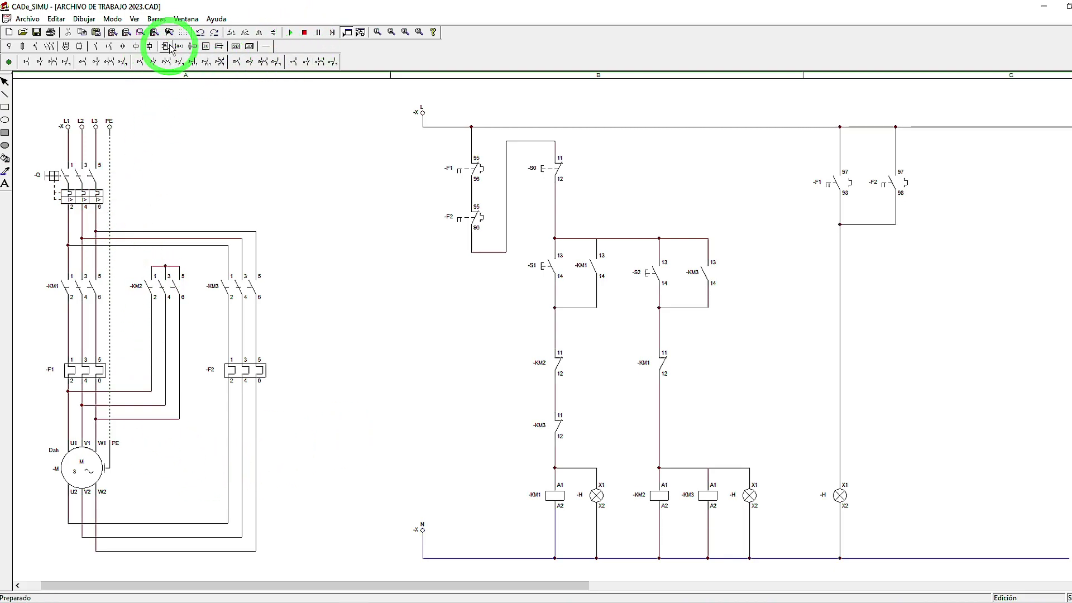
# Step: Replace the Dahlander (Dah) motor with the two-speed I-II motor on the same wires, parking the old motor in the blank area above -KM3
pyautogui.click(65, 48)
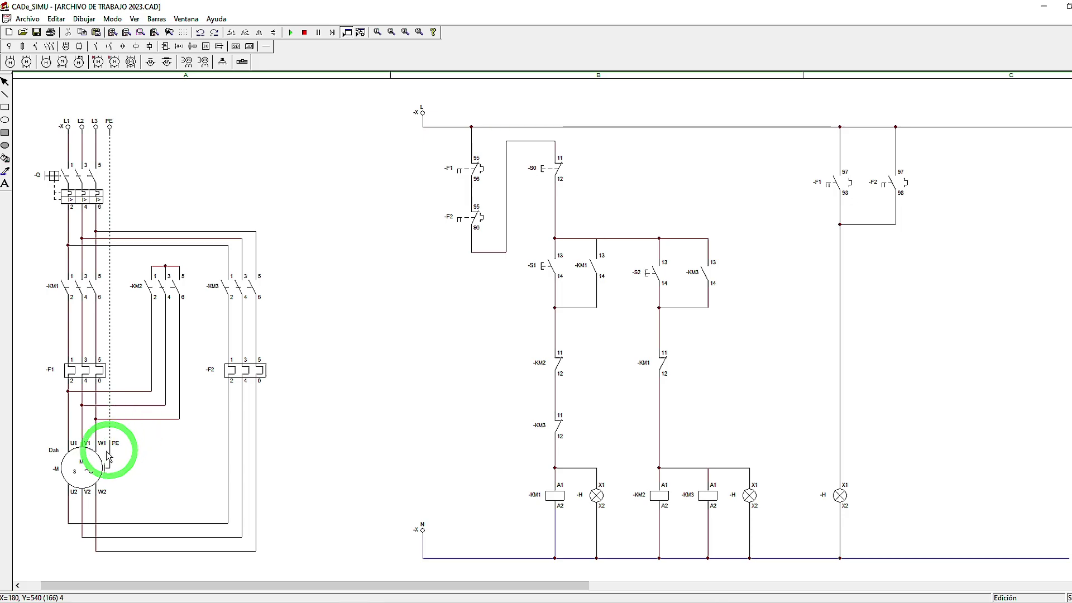
pyautogui.moveTo(83, 469); pyautogui.dragTo(348, 206)
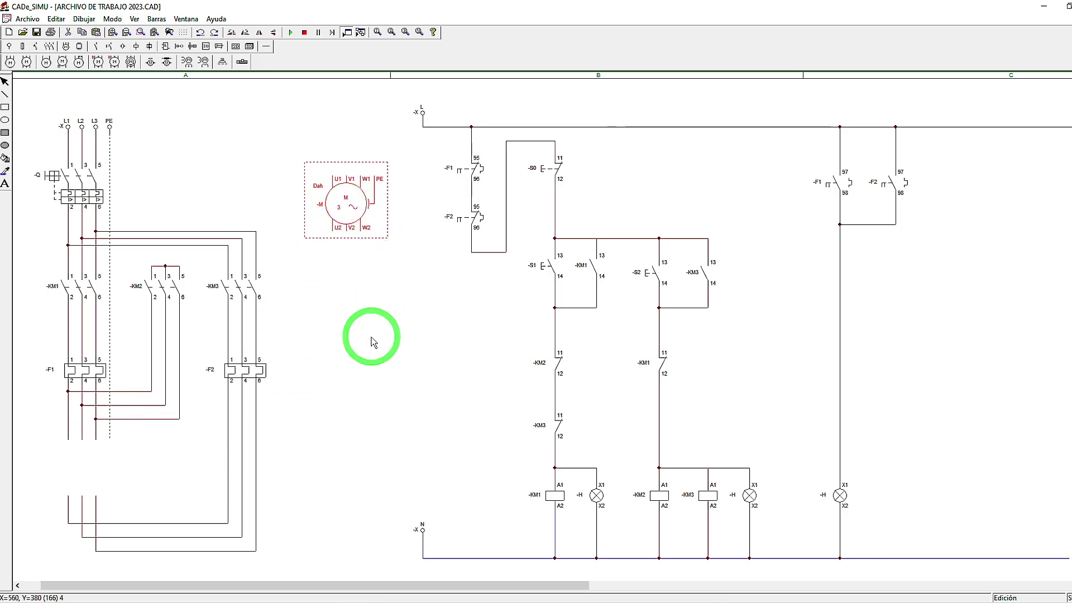
pyautogui.click(115, 61)
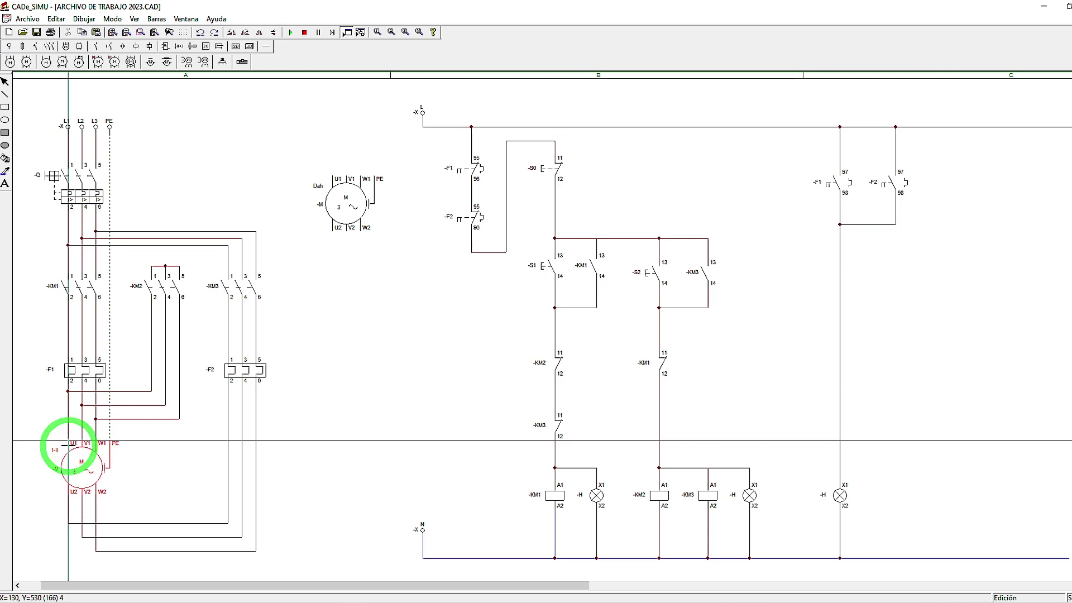
pyautogui.click(69, 441)
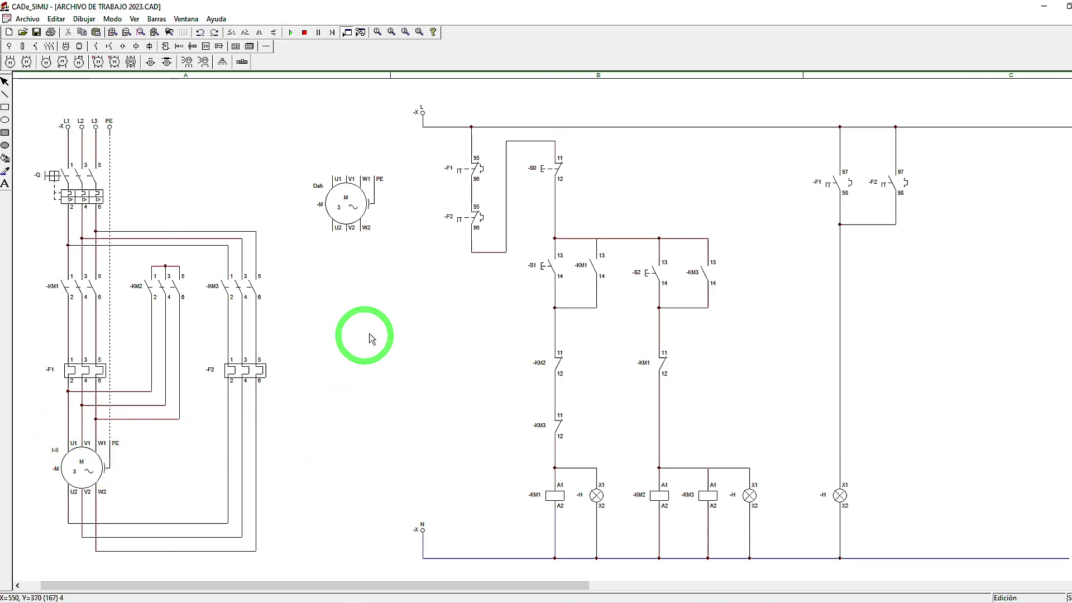
pyautogui.moveTo(349, 191); pyautogui.dragTo(306, 142)
pyautogui.click(418, 246)
# Step: Simulate the circuit with the I-II motor, closing the main breaker and changing from first to second speed using -S1, -S0 and -S2
pyautogui.click(290, 31)
pyautogui.click(84, 179)
pyautogui.click(545, 248)
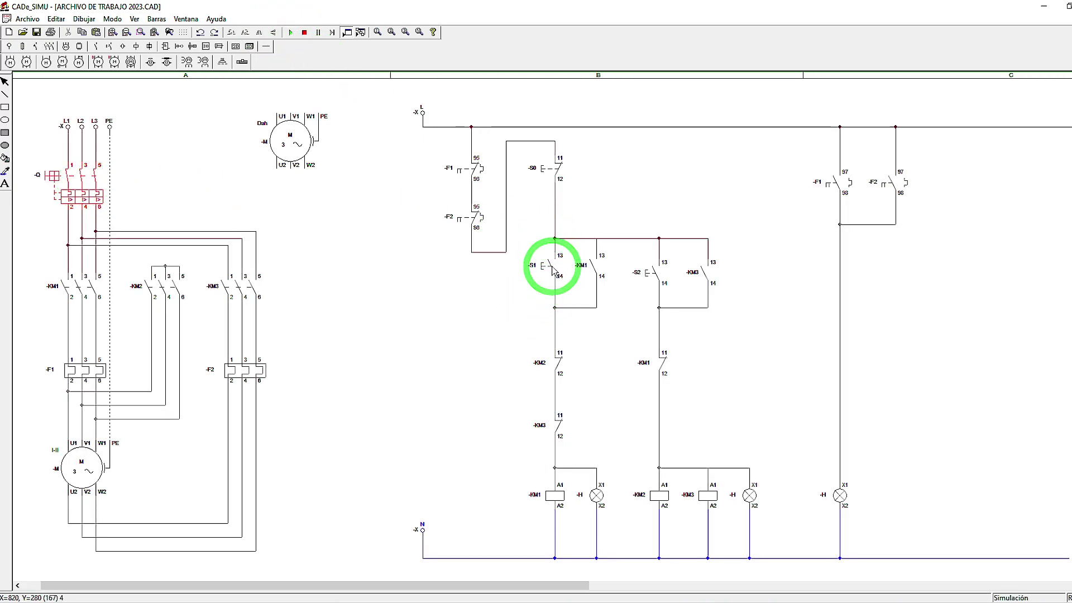
pyautogui.click(550, 267)
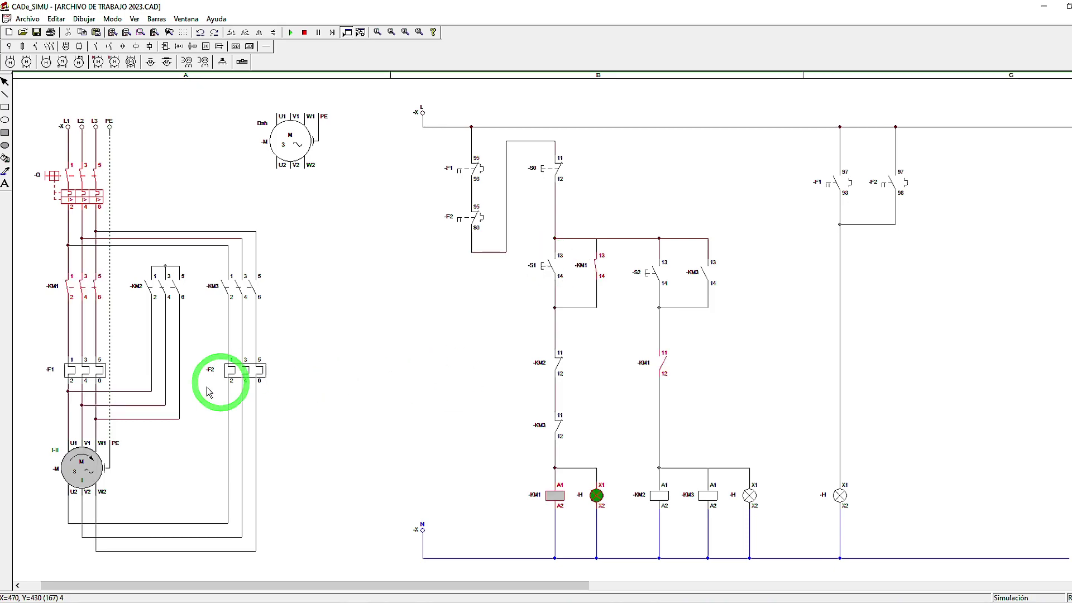
pyautogui.click(560, 177)
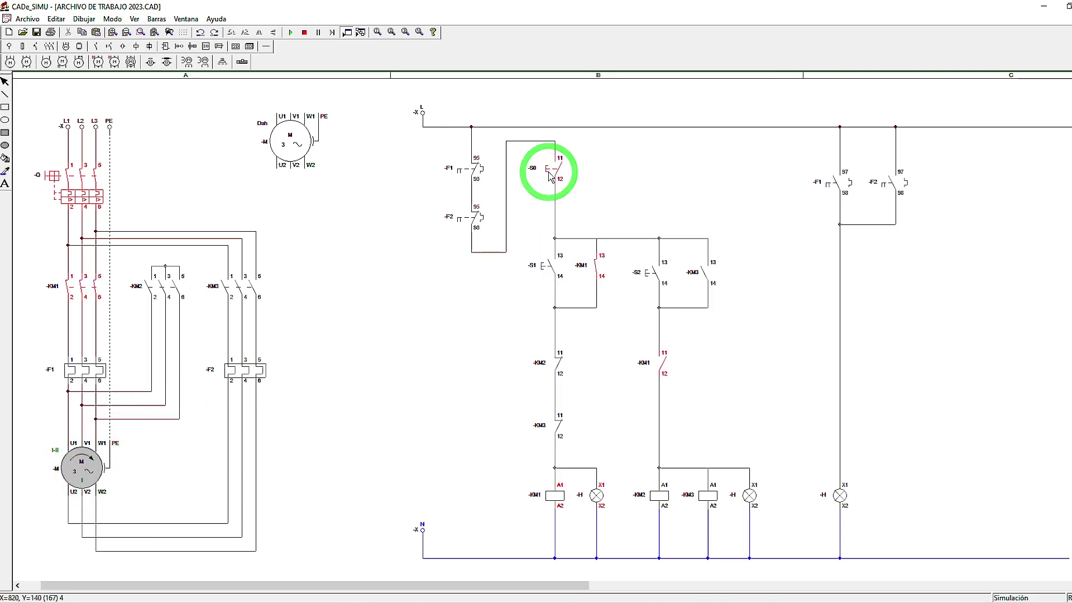
pyautogui.click(653, 278)
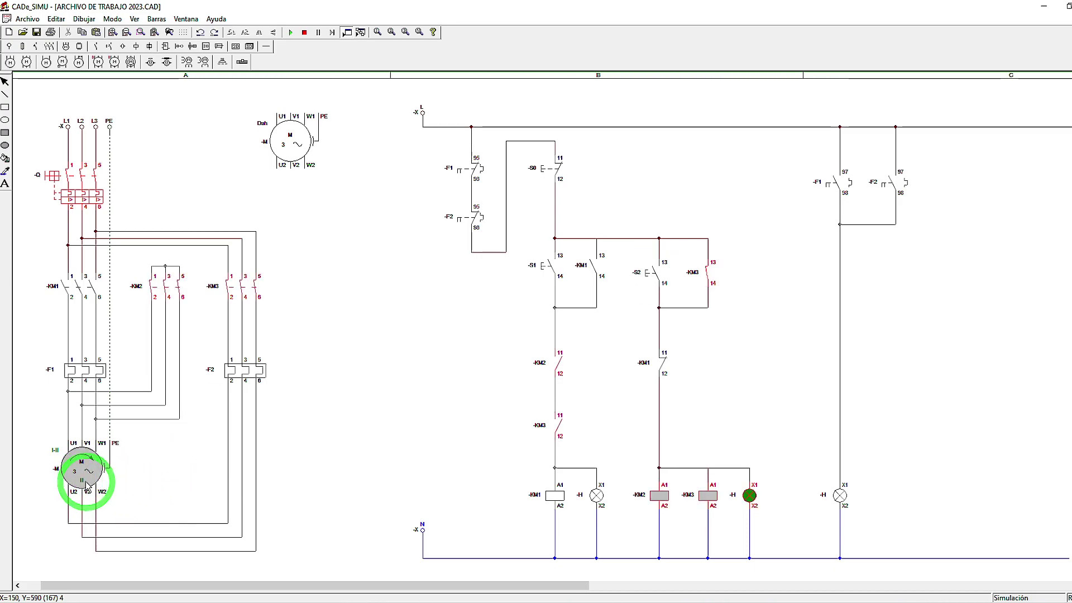